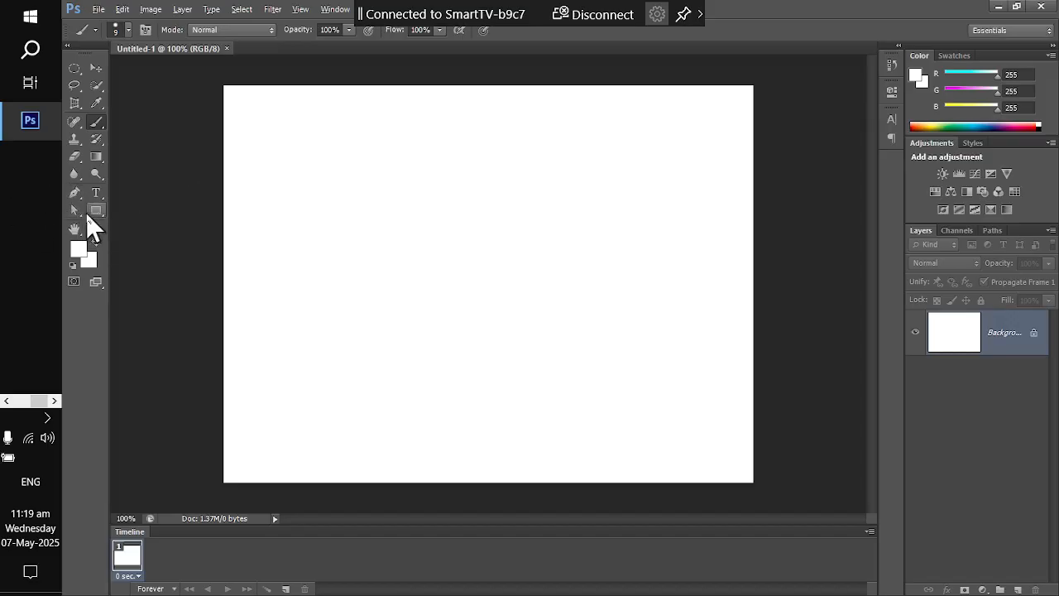
Draw a rectangle shape about 133 by 121 px near the canvas centre and change its fill to medium blue
left_click(91, 213)
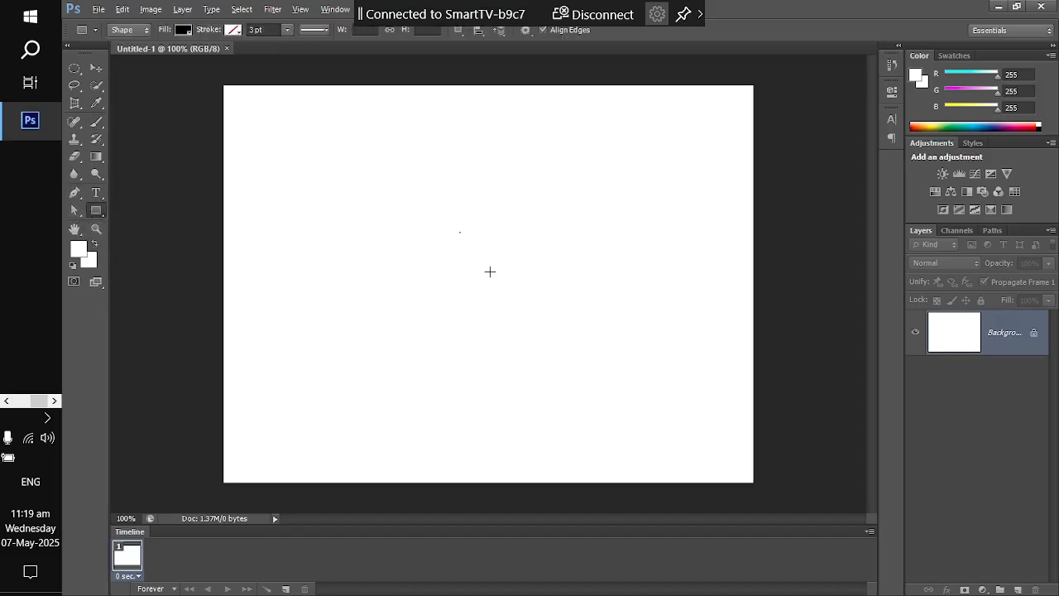
left_click_drag(490, 271, 548, 312)
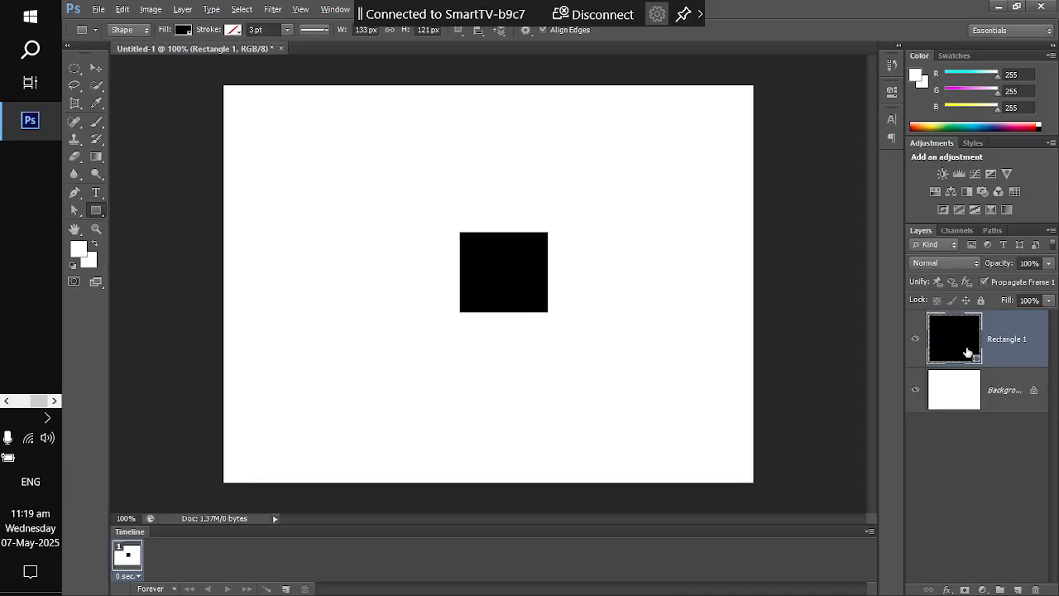
left_click(182, 29)
left_click(188, 124)
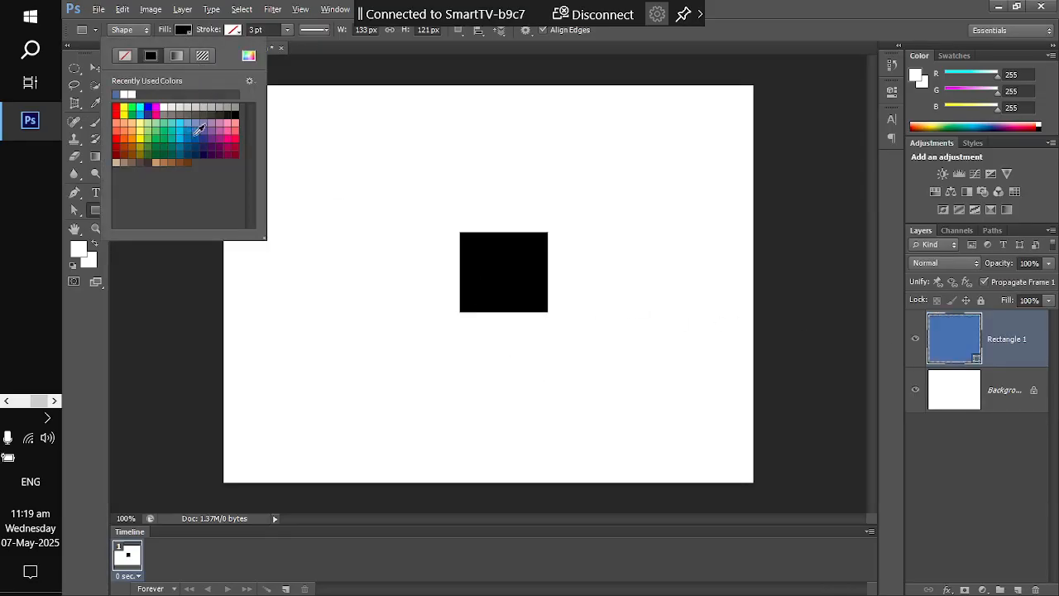
Move the blue rectangle up and to the left, centring it at about X 352.5 px, Y 238.5 px
left_click(96, 70)
left_click(96, 69)
left_click_drag(468, 273, 422, 244)
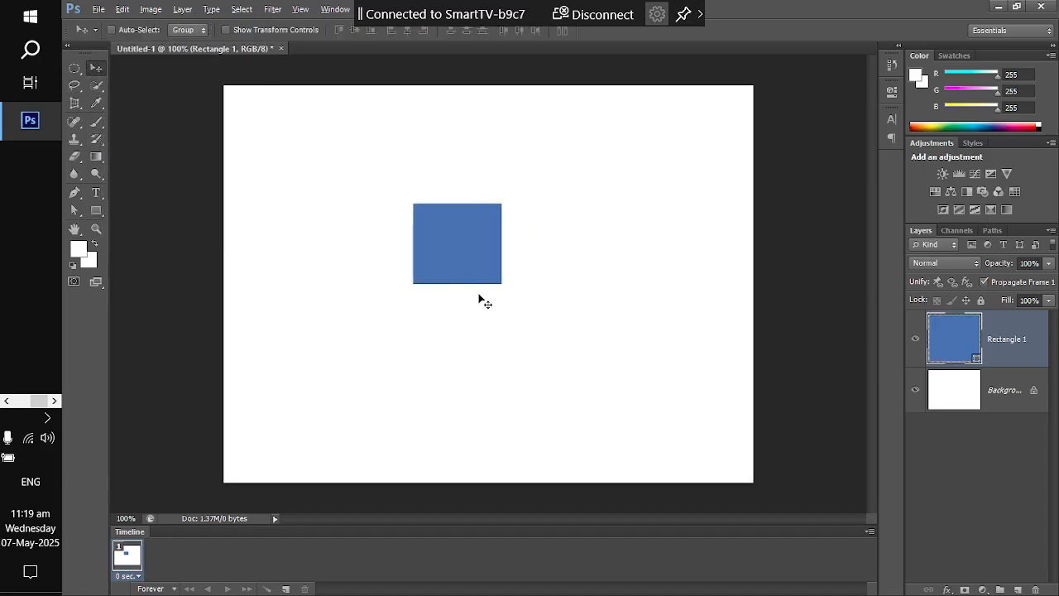
Try enlarging the blue rectangle with Free Transform, once from its lower-right corner and once about its centre, discarding both transforms
key("ctrl+t")
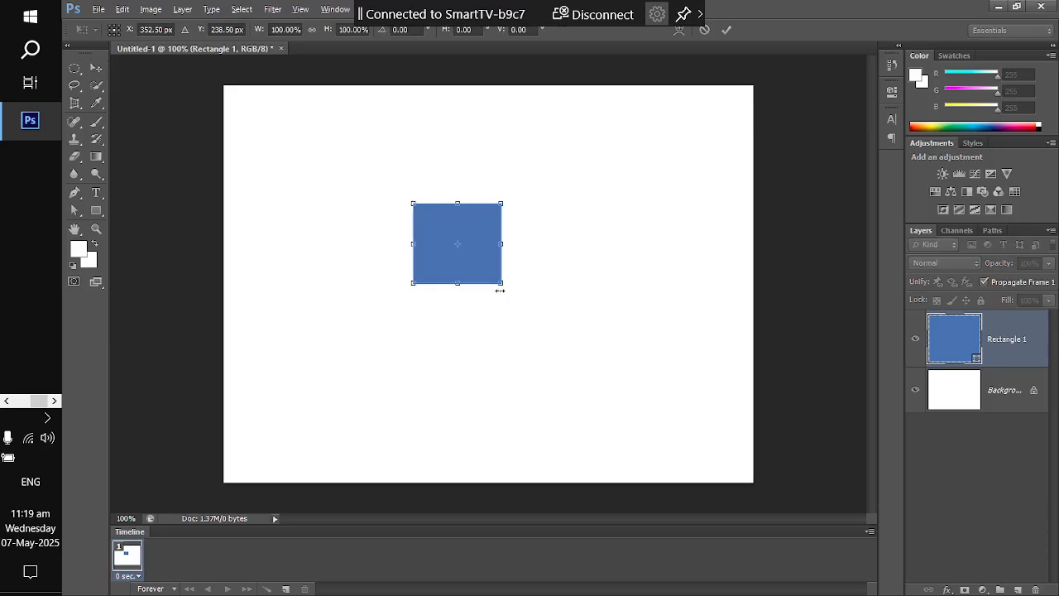
left_click_drag(502, 282, 660, 405)
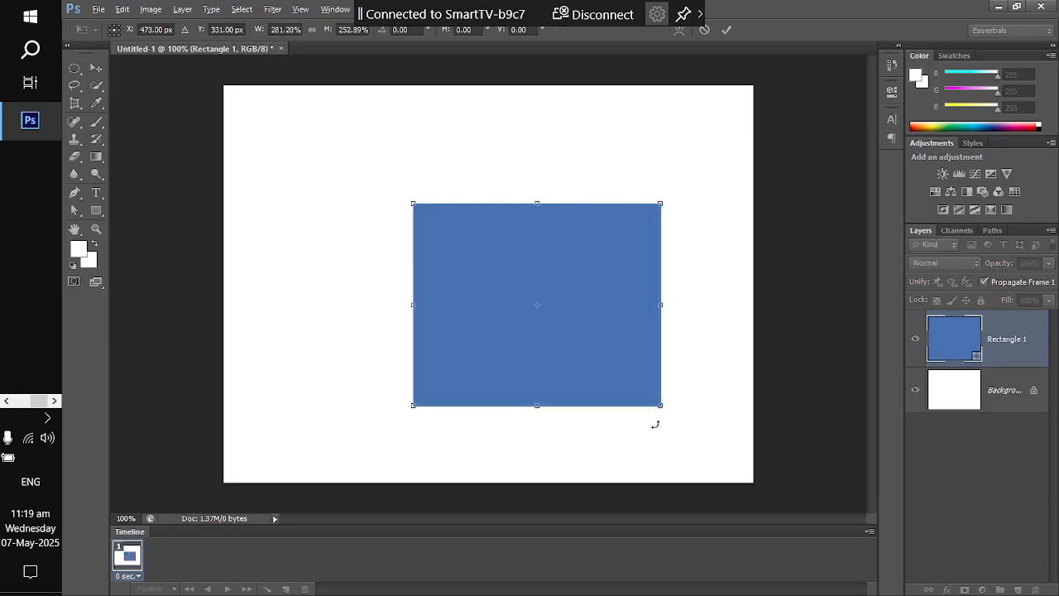
key("Escape")
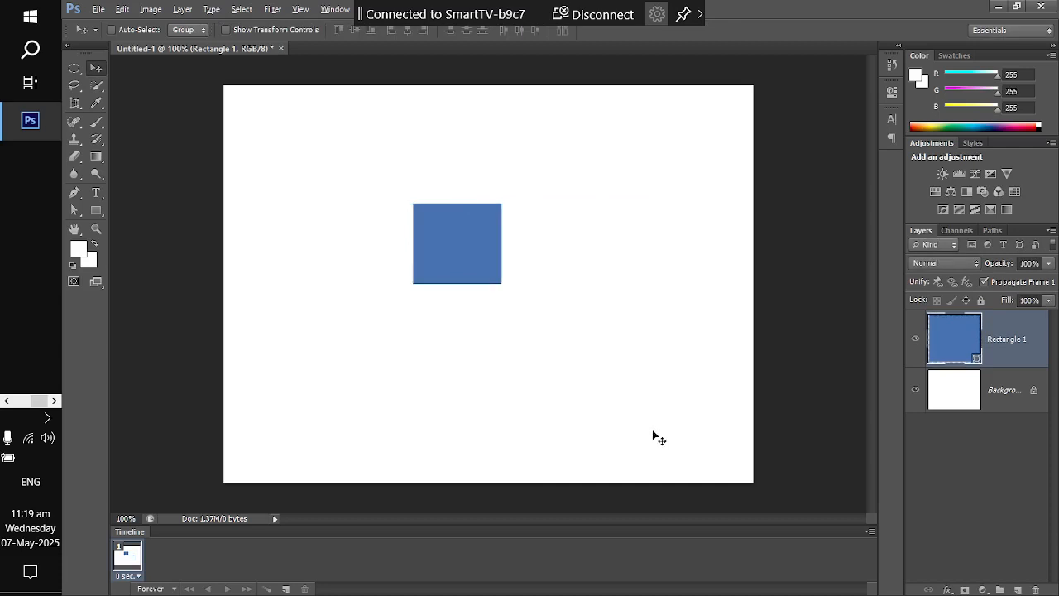
key("ctrl+t")
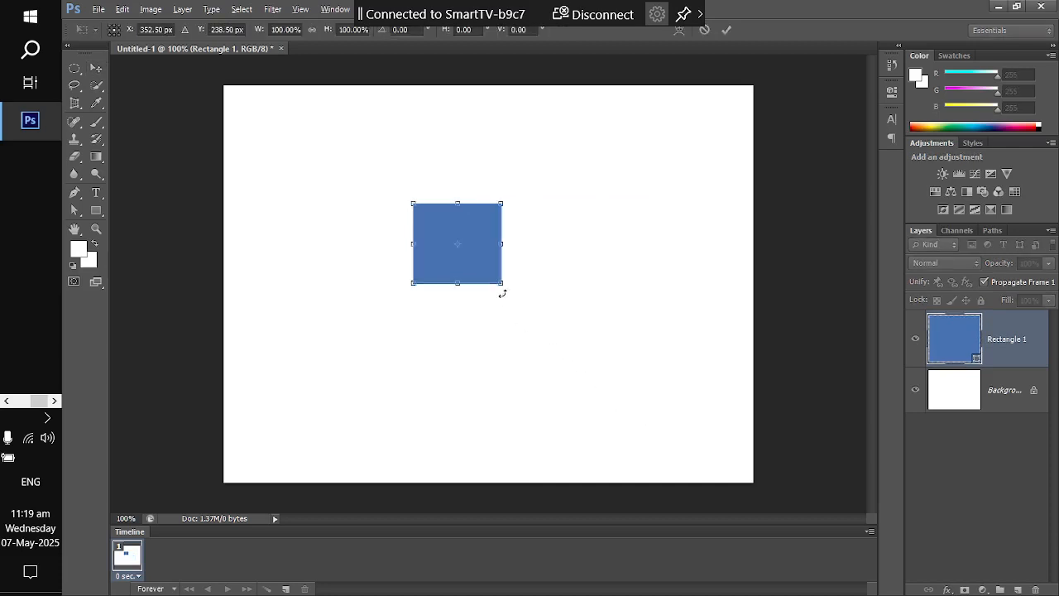
left_click_drag(504, 285, 579, 356)
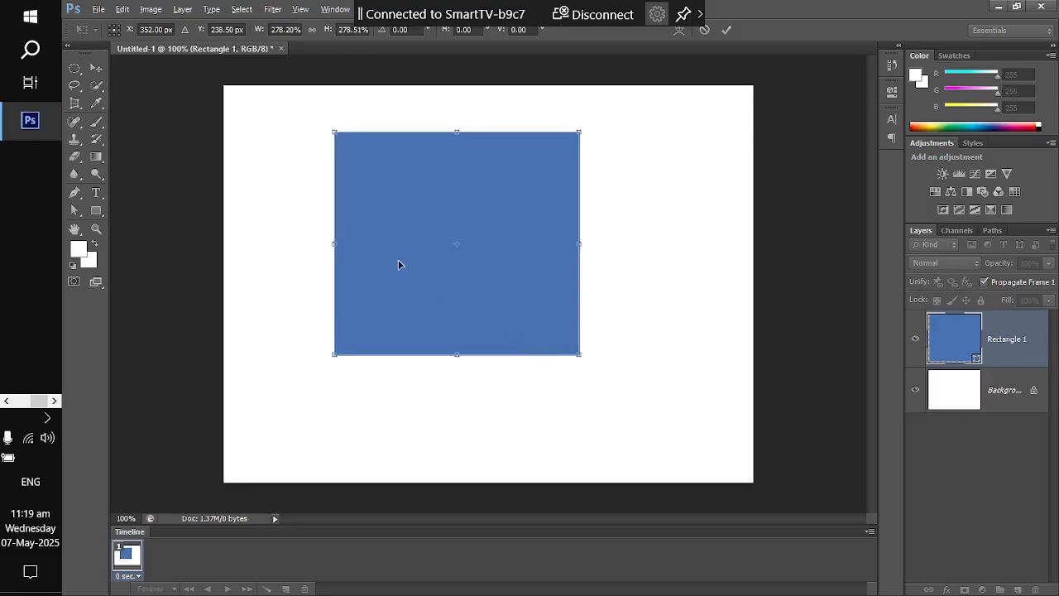
key("Escape")
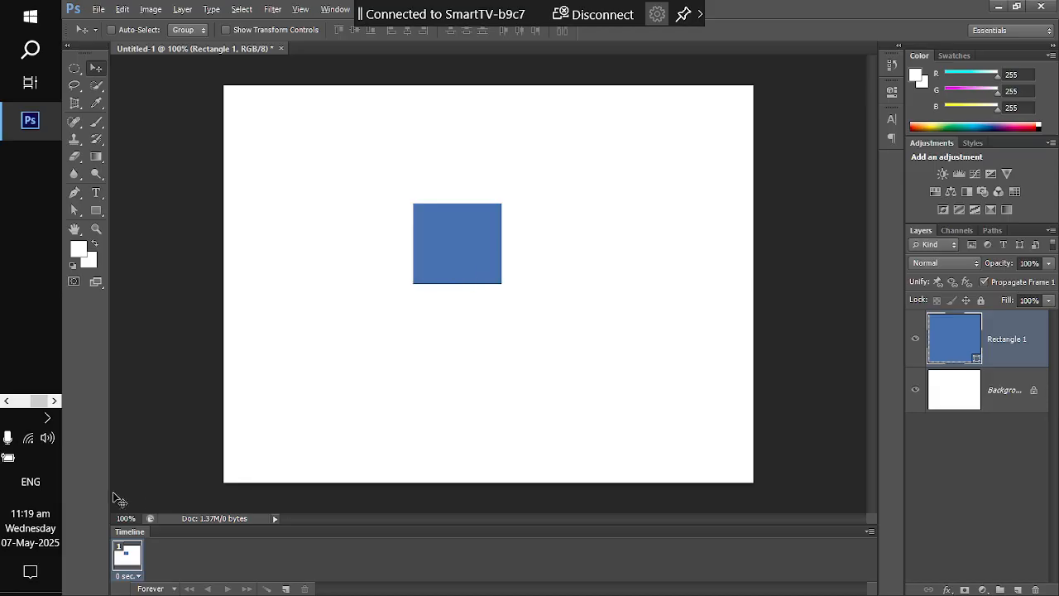
Scale the blue rectangle proportionally about its centre to about 268% and apply the transformation
left_click(33, 488)
left_click(34, 488)
key("ctrl+t")
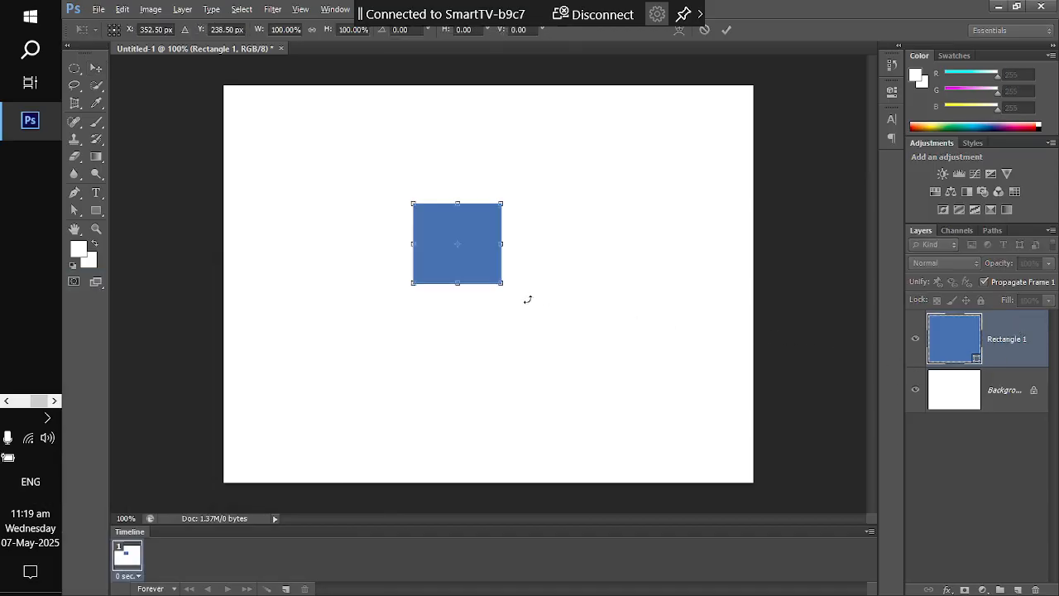
left_click_drag(506, 289, 581, 342)
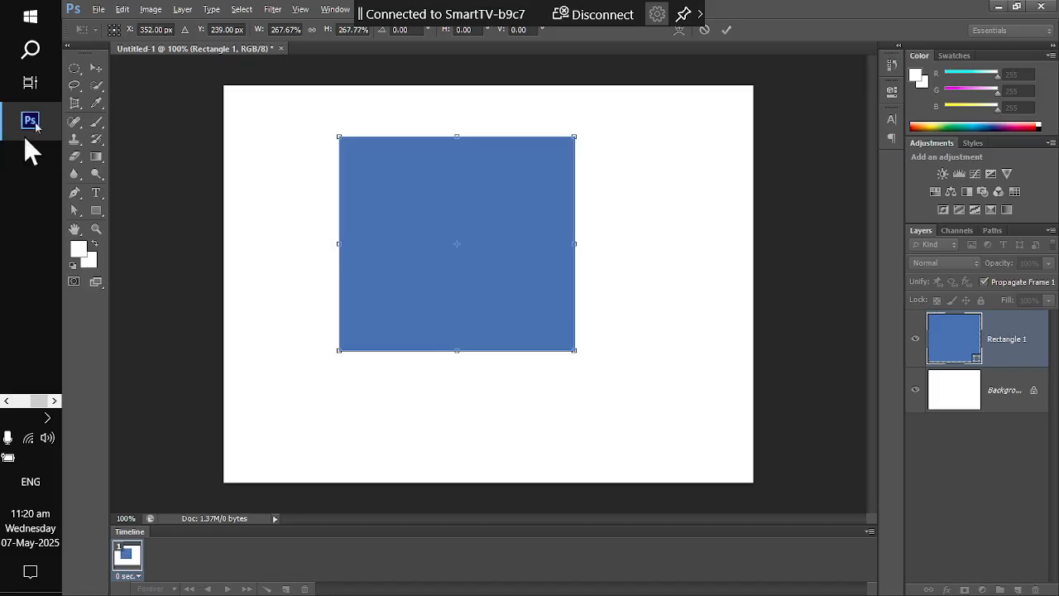
left_click(96, 68)
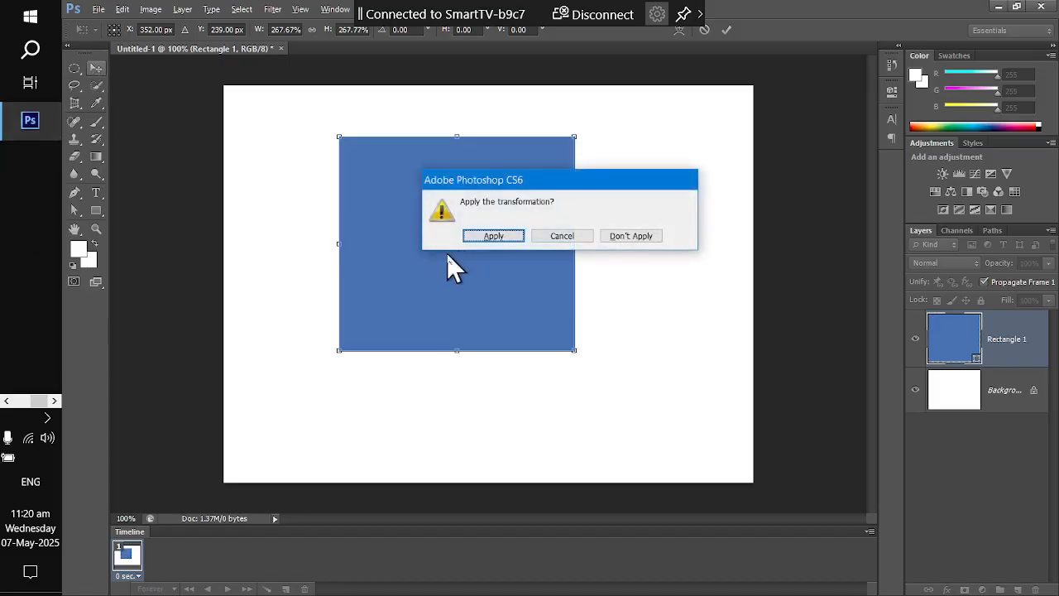
left_click(490, 238)
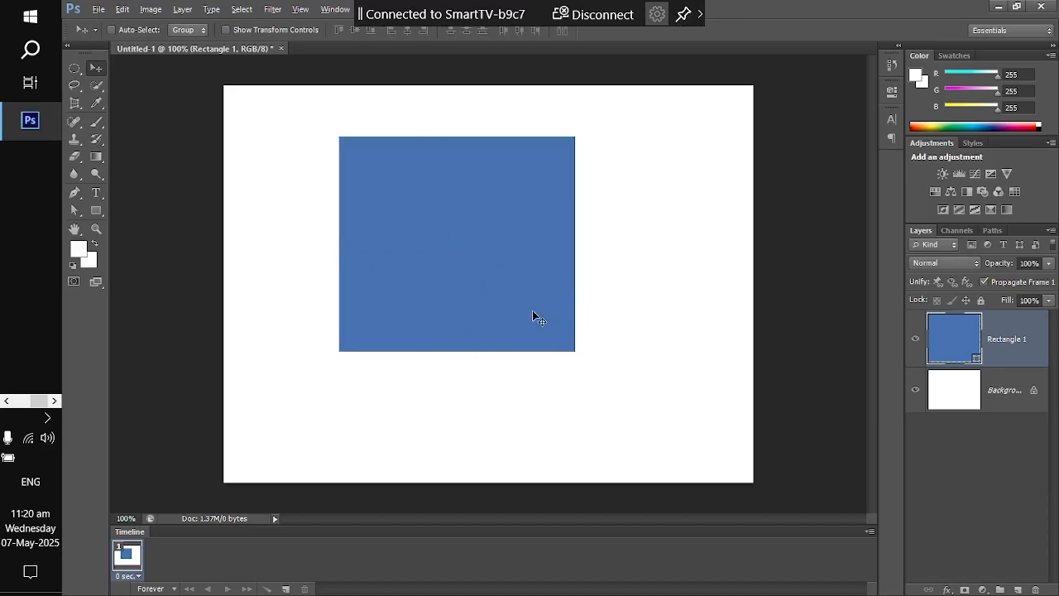
Try stretching the rectangle about its centre to about 180% width and 31% height with Free Transform
key("ctrl+t")
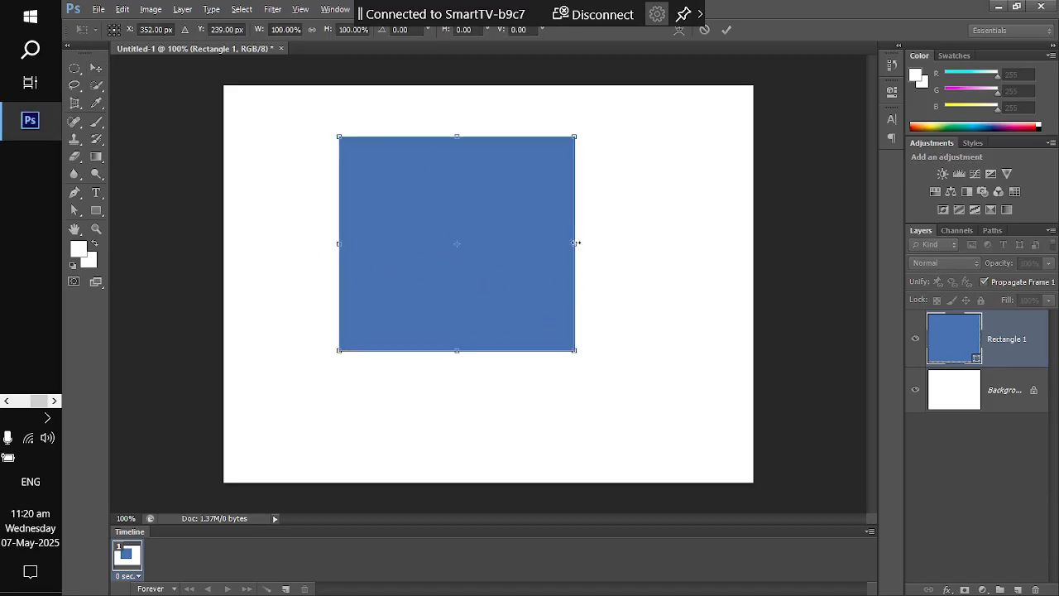
left_click_drag(571, 243, 669, 243)
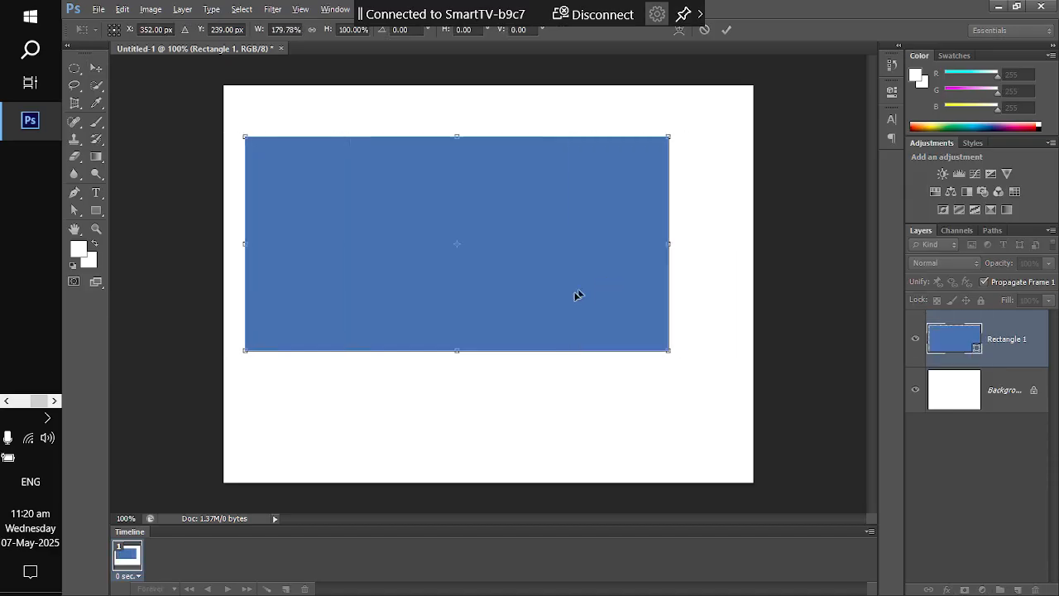
left_click_drag(457, 350, 456, 278)
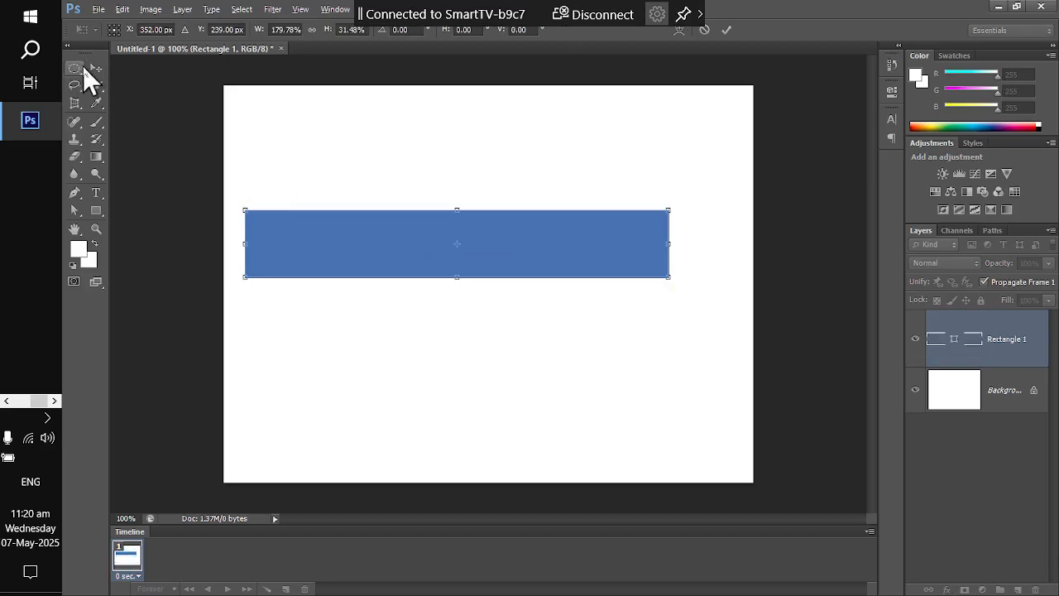
left_click(96, 70)
left_click(474, 232)
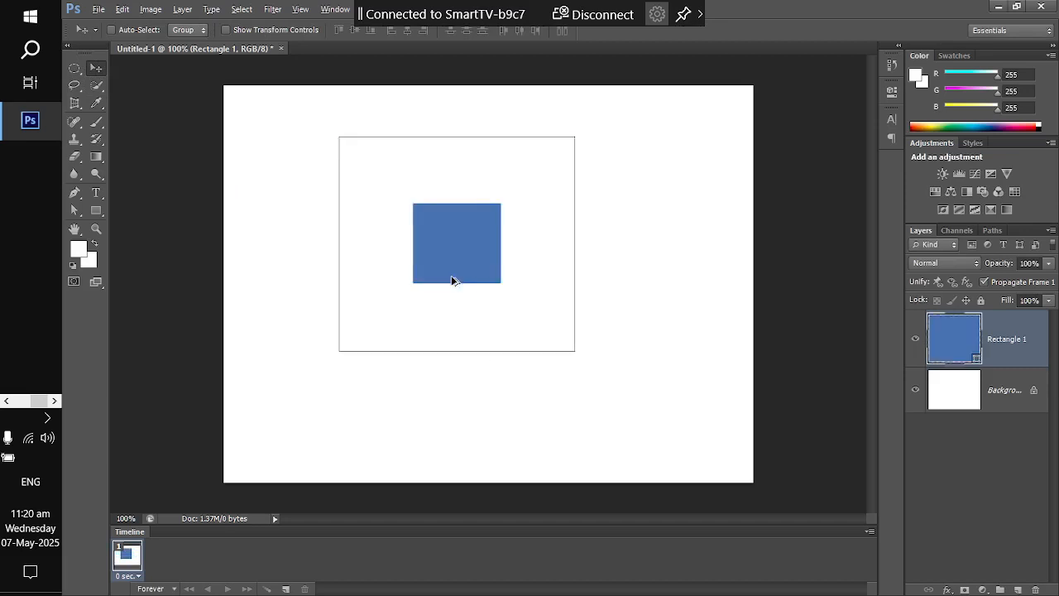
Move the small blue rectangle to the right and slightly down, just past the canvas centre
left_click_drag(469, 271, 583, 306)
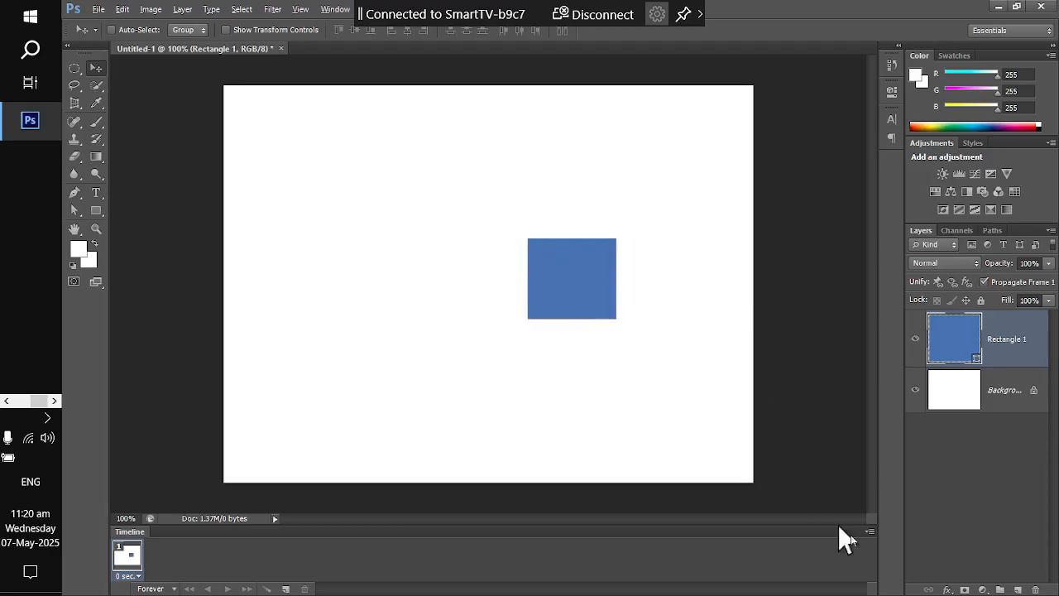
Try a drop shadow on the rectangle layer with 74% opacity, 11 px distance and 13 px size, and discard it
left_click(948, 589)
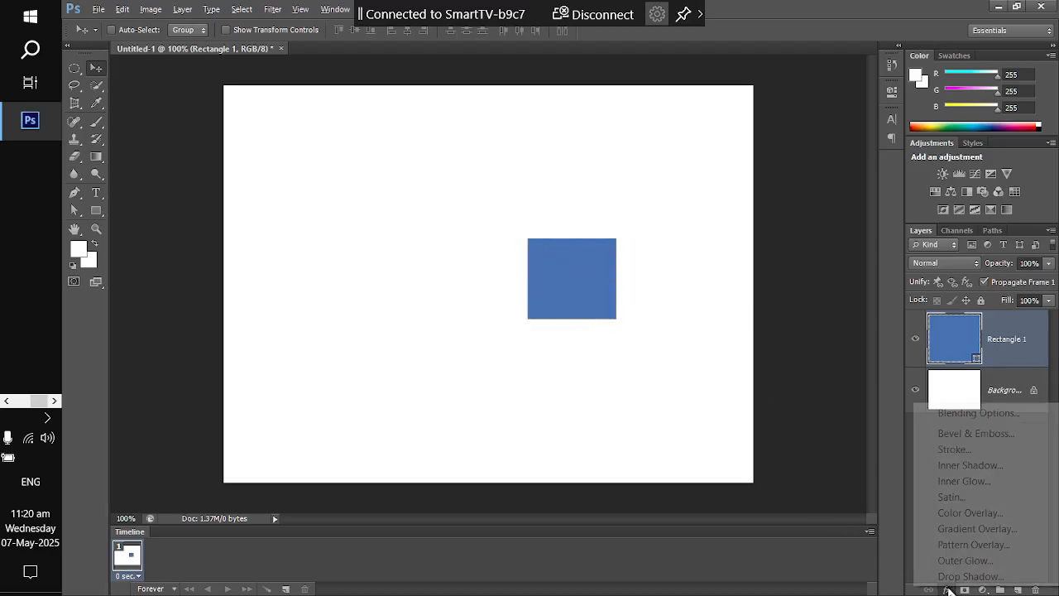
left_click(979, 411)
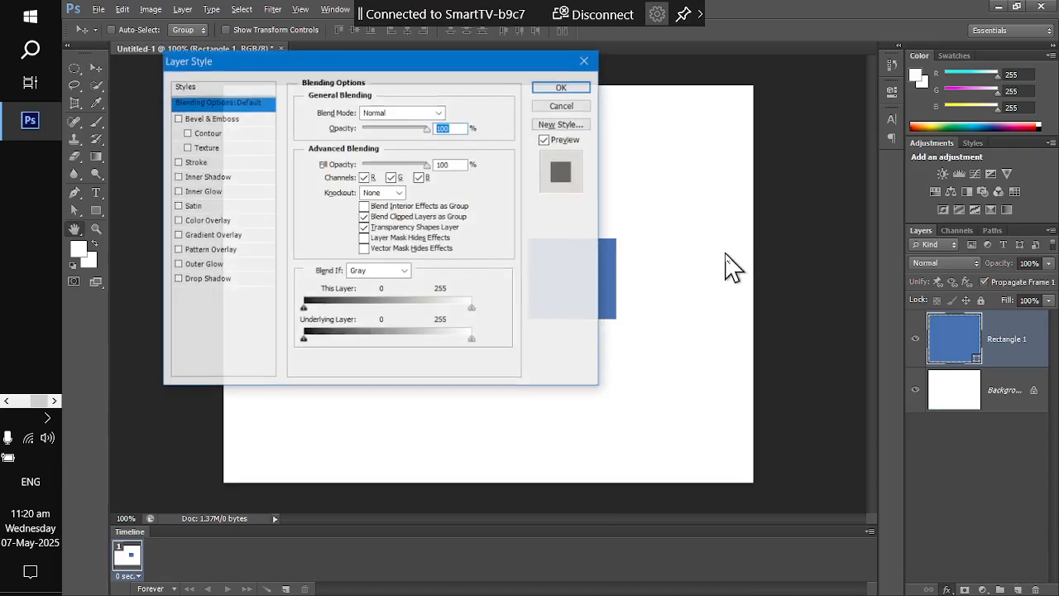
left_click(562, 87)
left_click(947, 589)
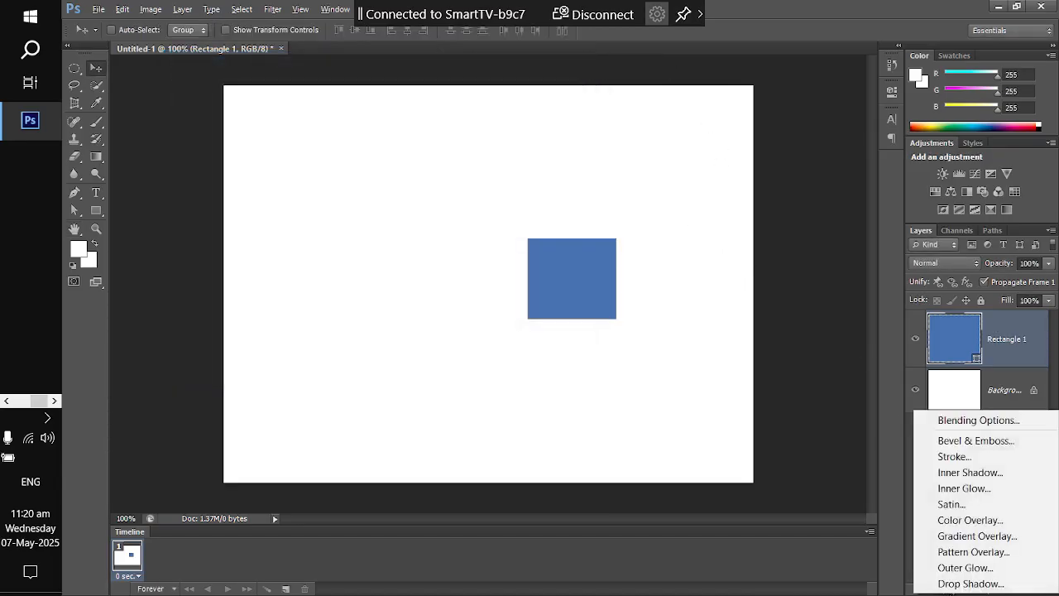
left_click(979, 419)
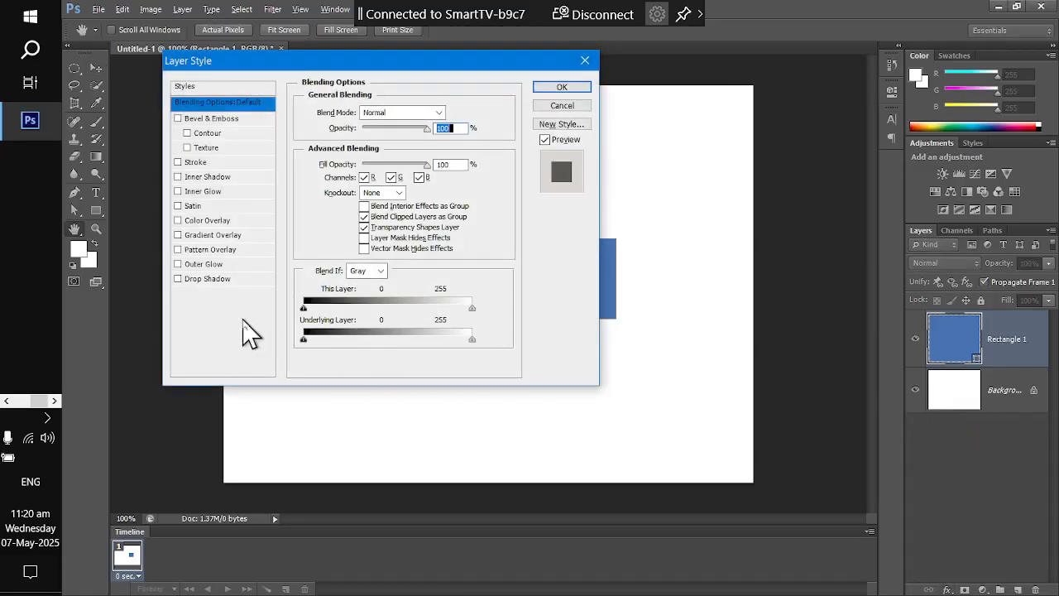
left_click(177, 280)
left_click_drag(357, 63, 504, 421)
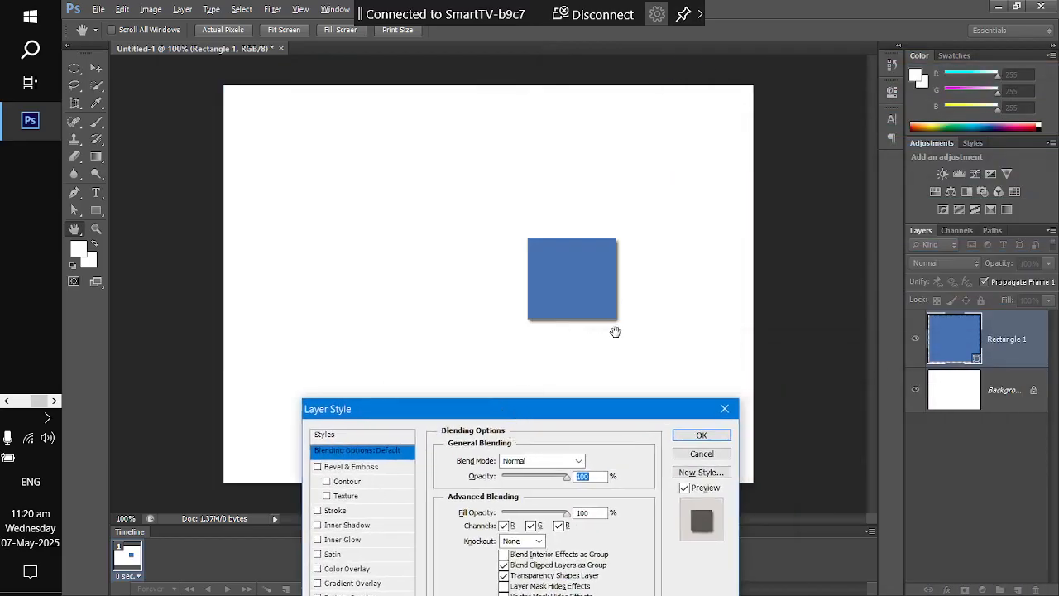
left_click_drag(348, 409, 112, 120)
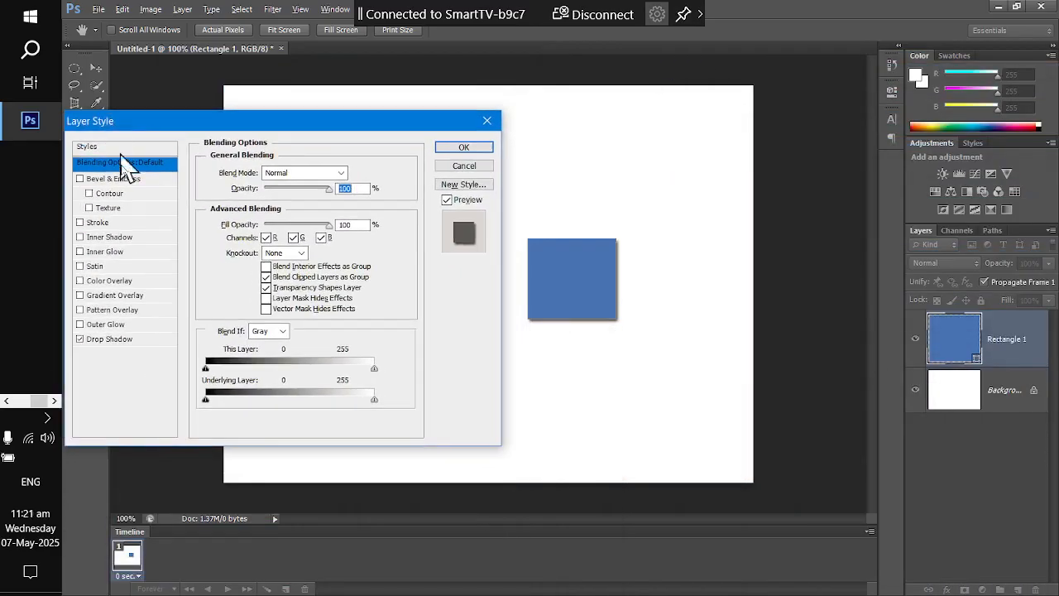
left_click(103, 340)
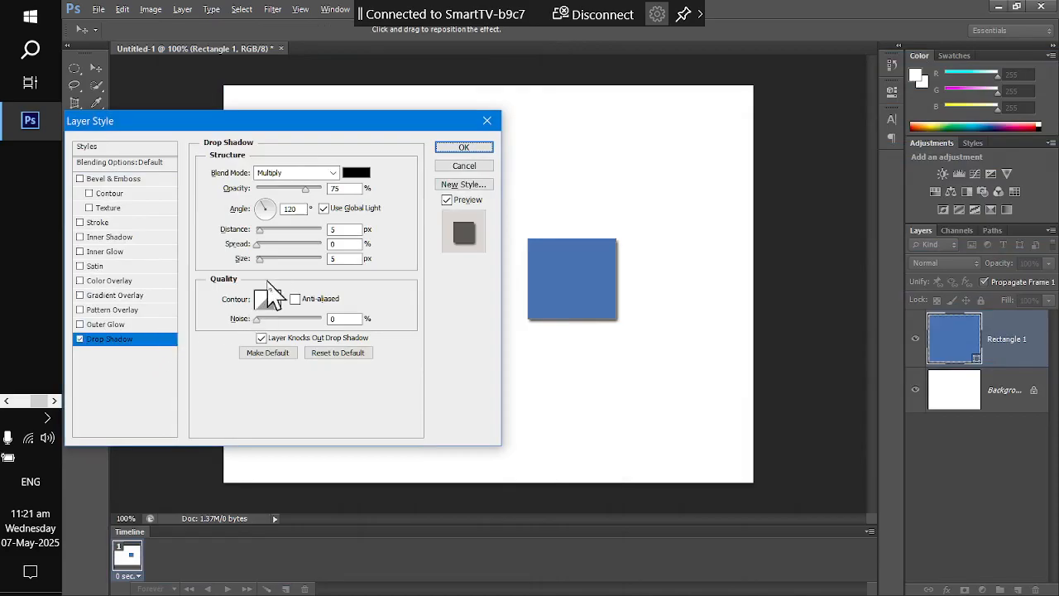
mouse_move(260, 260)
left_mouse_down()
mouse_move(276, 263)
mouse_move(265, 268)
left_mouse_up()
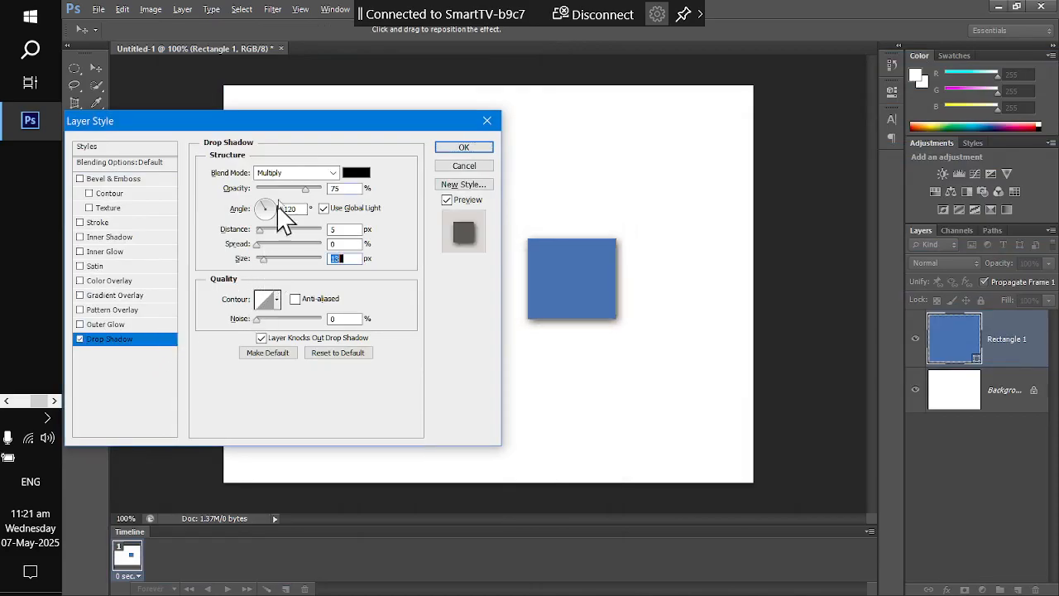
left_click_drag(305, 188, 247, 248)
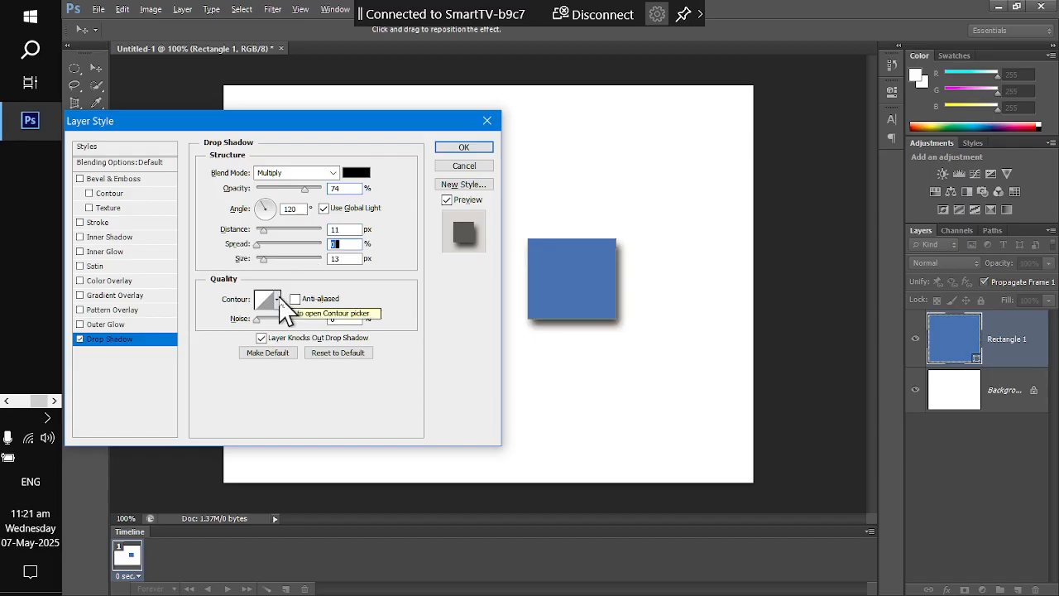
left_click(465, 167)
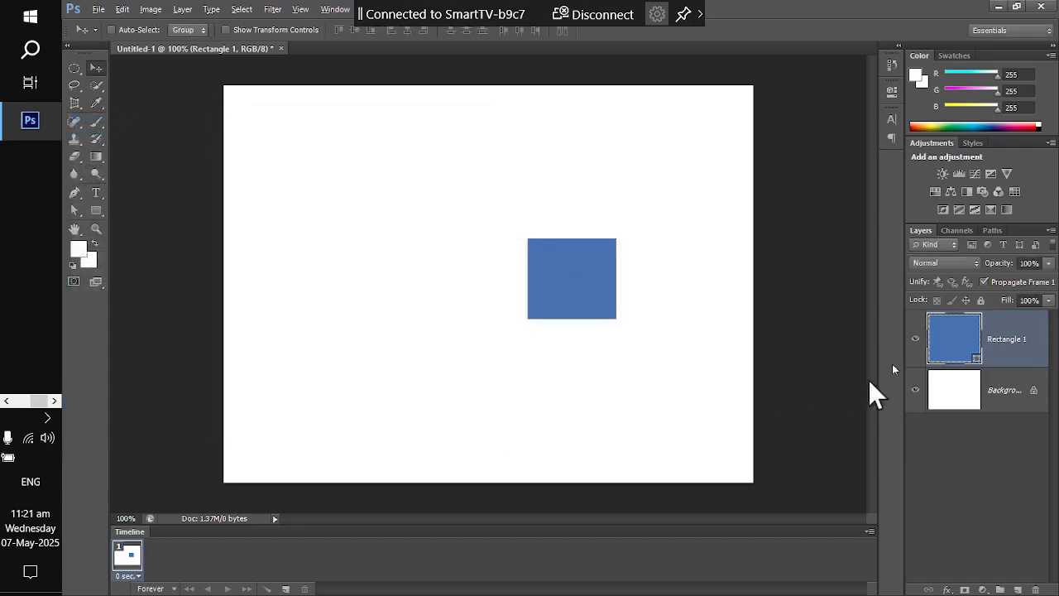
Try a drop shadow on the rectangle layer with 76% opacity, 7 px distance, 11% spread and 18 px size, and clear the layer style
left_click(948, 589)
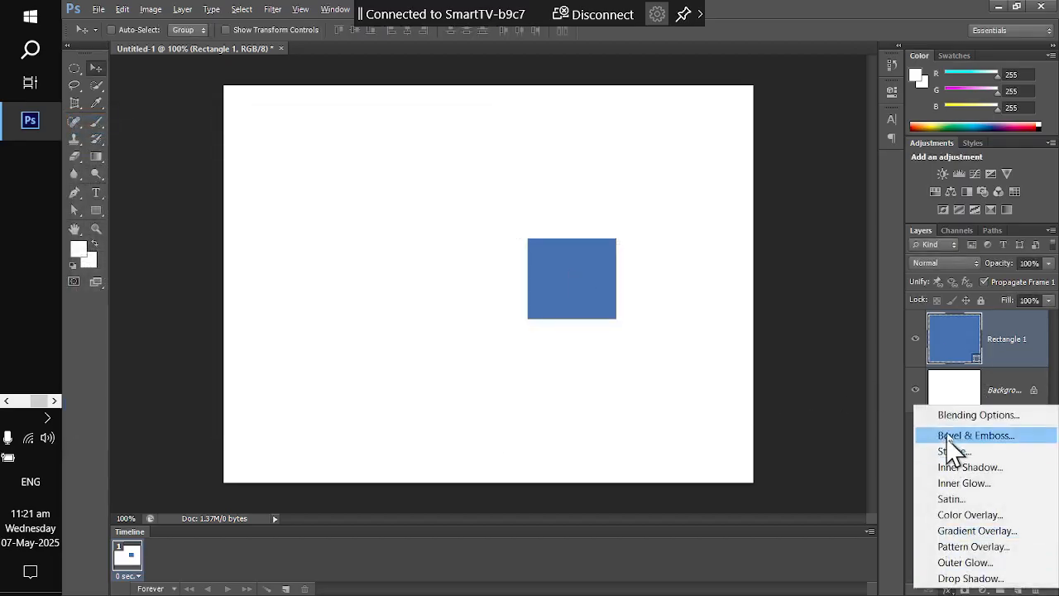
left_click(953, 414)
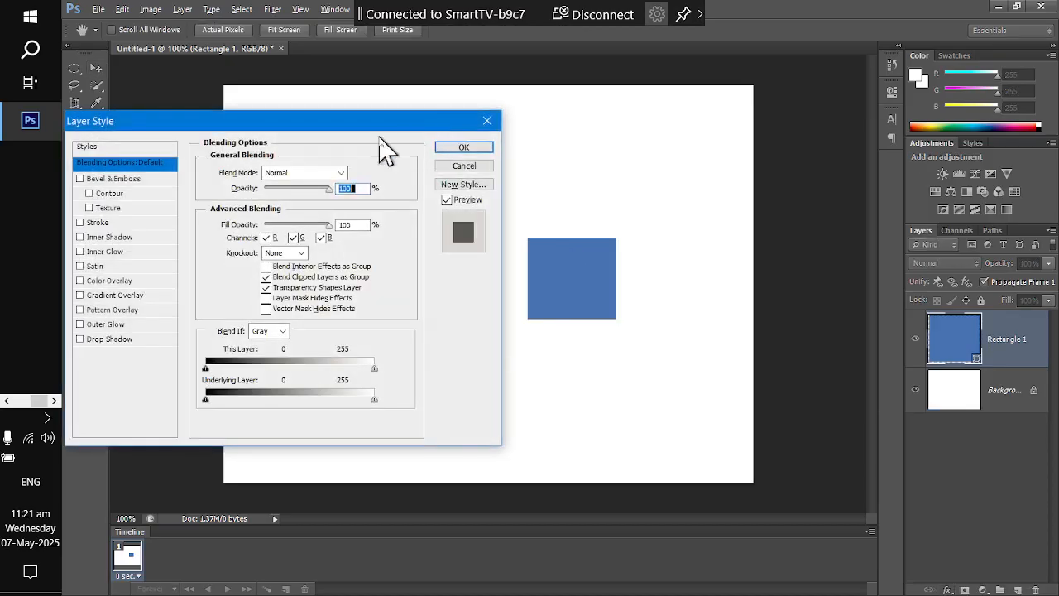
left_click(108, 339)
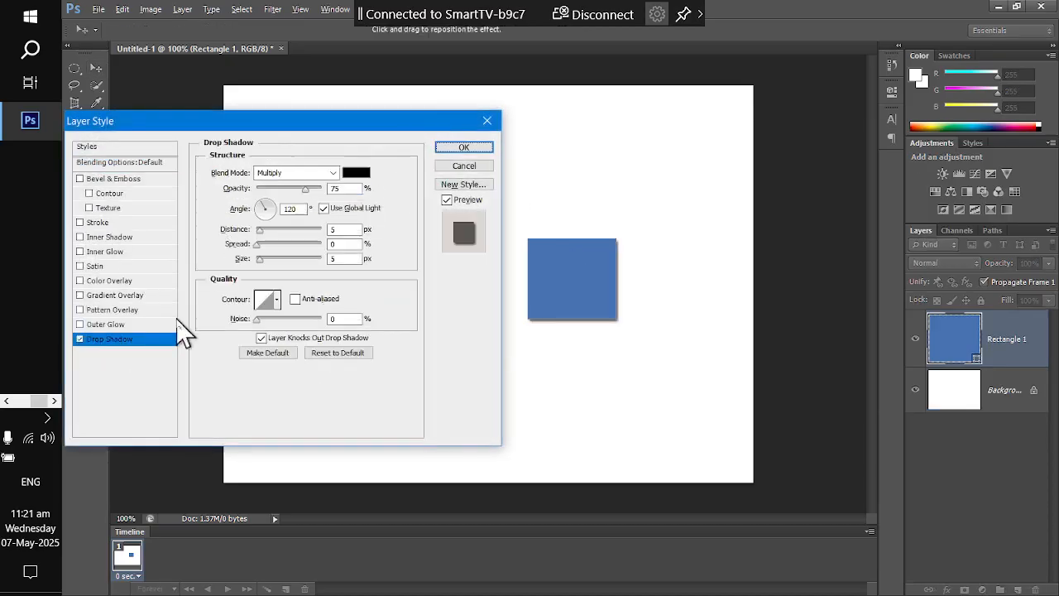
left_click_drag(259, 258, 264, 259)
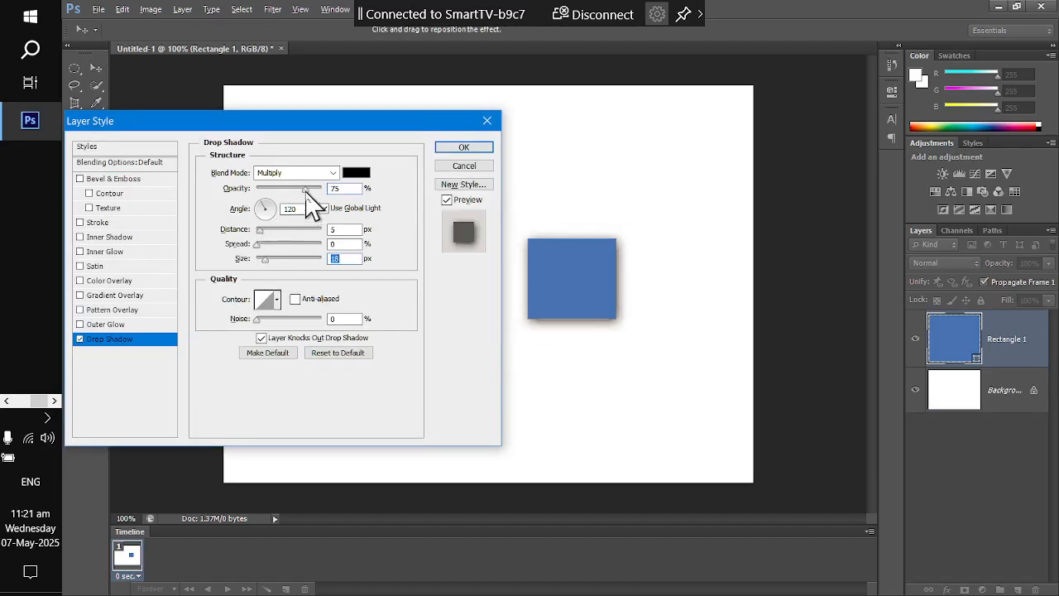
mouse_move(306, 188)
left_mouse_down()
mouse_move(285, 193)
mouse_move(304, 189)
left_mouse_up()
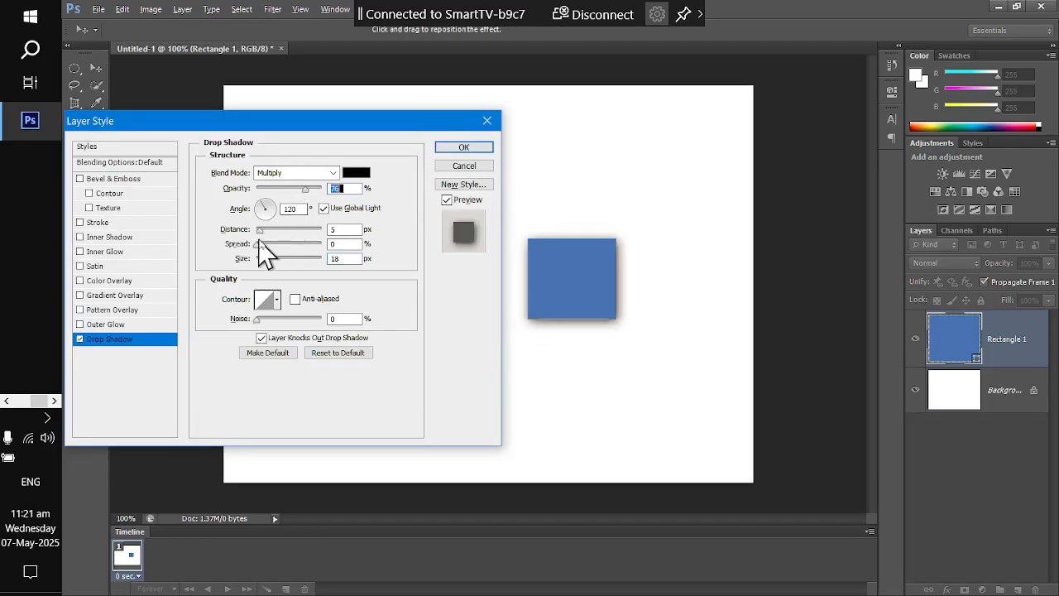
mouse_move(261, 234)
left_mouse_down()
mouse_move(284, 236)
mouse_move(267, 236)
mouse_move(276, 259)
mouse_move(263, 245)
left_mouse_up()
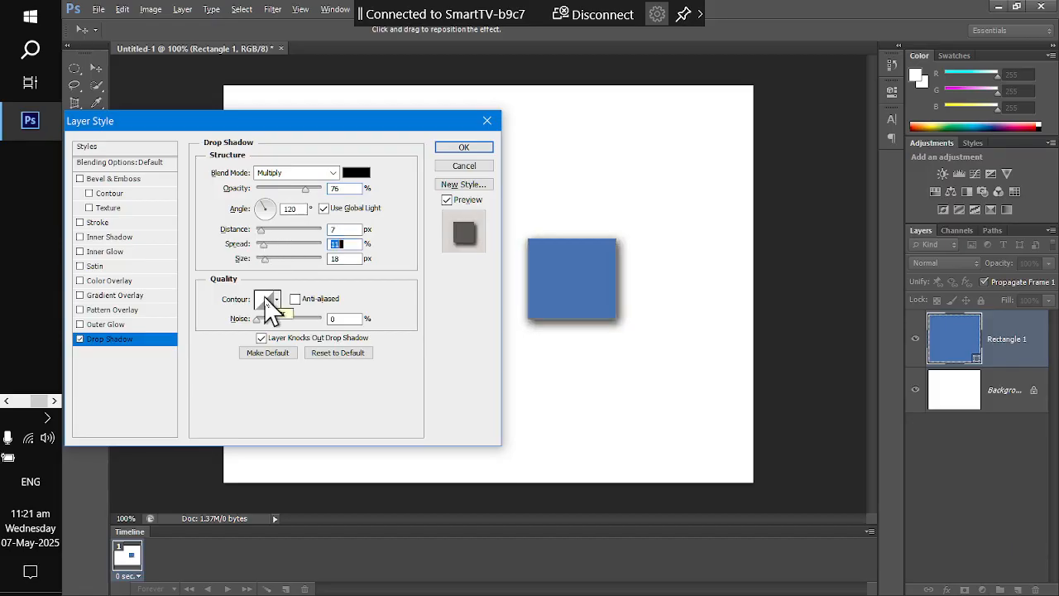
left_click(478, 154)
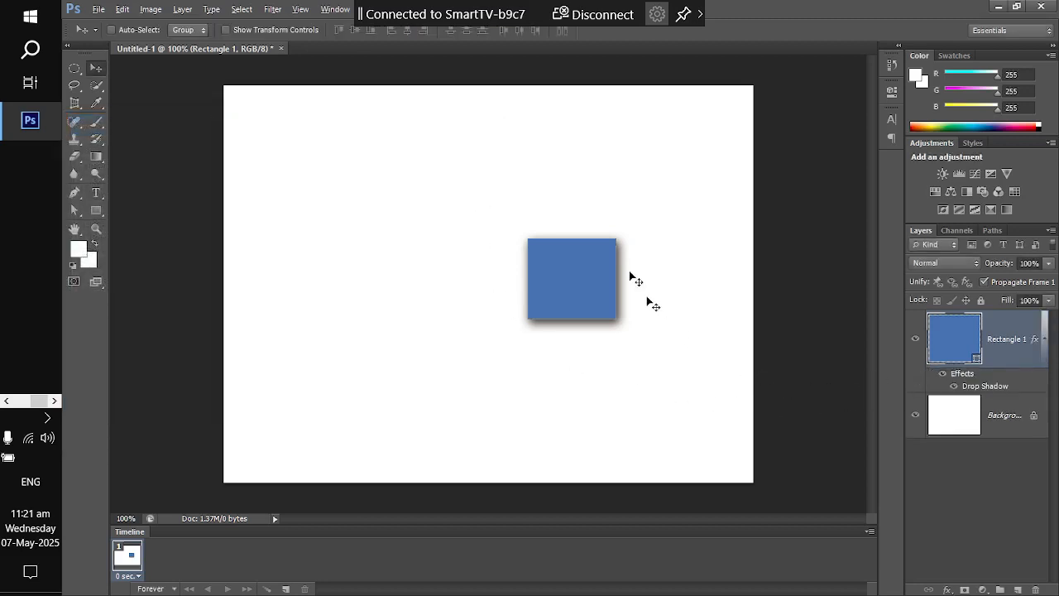
right_click(1007, 346)
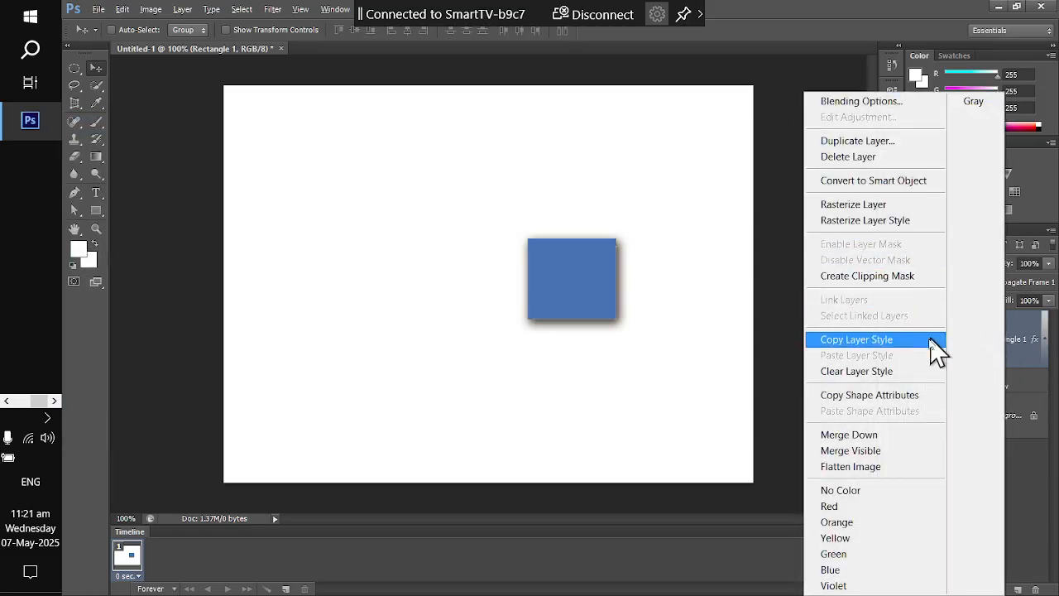
left_click(928, 372)
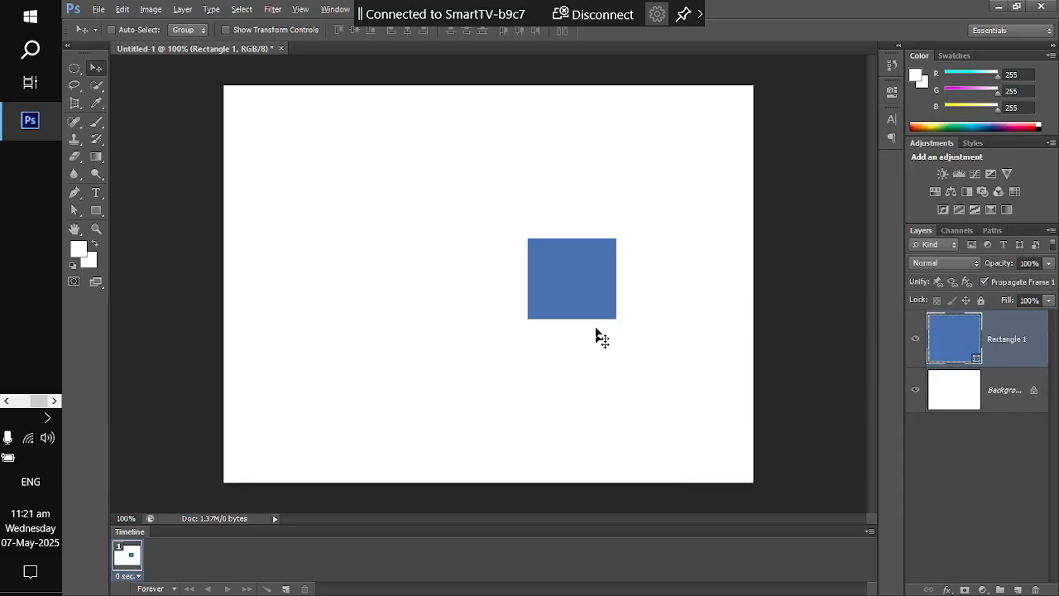
Move the rectangle near the canvas centre and enlarge it to about 185% width and 184% height with Free Transform
left_click_drag(566, 296, 585, 364)
key("ctrl+t")
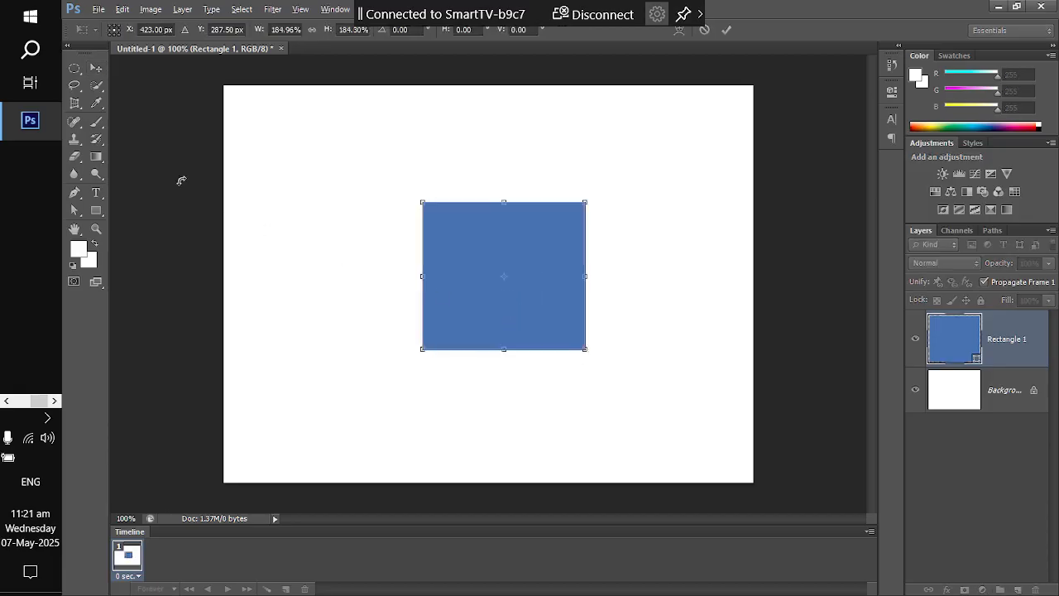
left_click(97, 69)
left_click(497, 241)
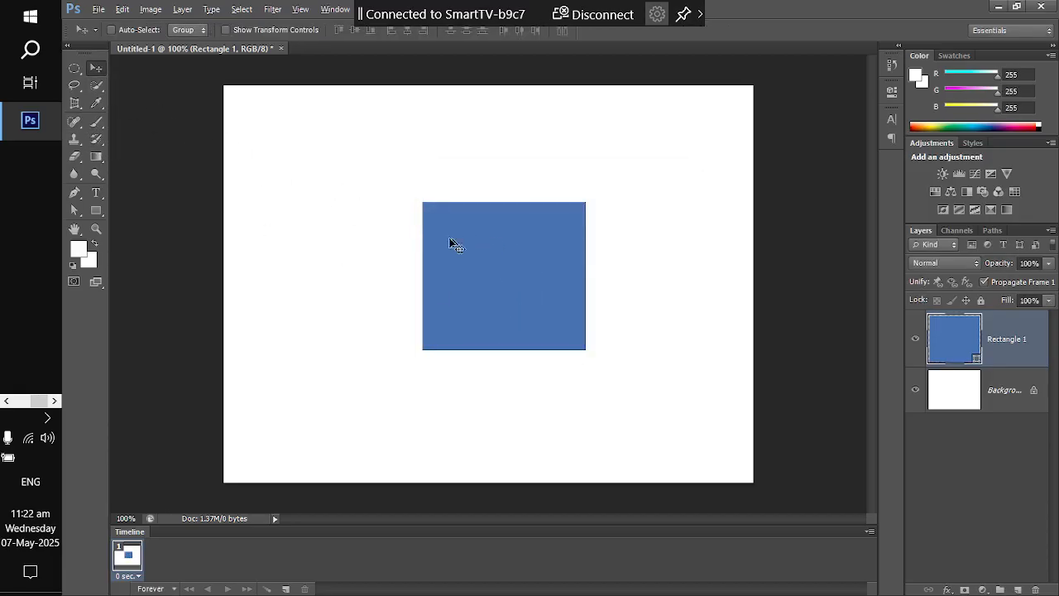
Try skewing the rectangle's top-right corner inward by about 30° to roughly the middle of the top edge, and cancel the transformation
left_click(123, 10)
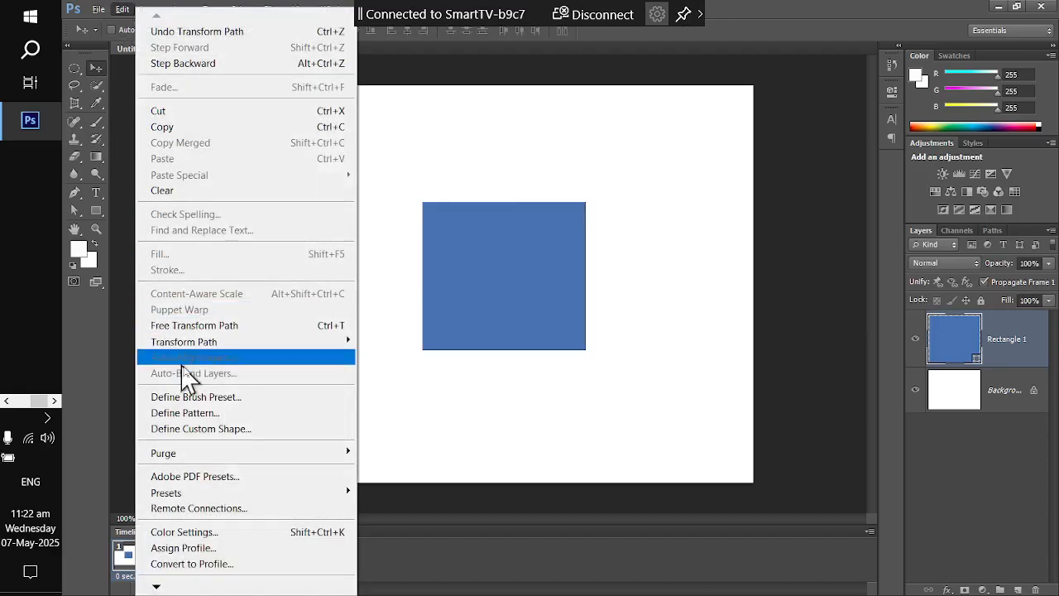
mouse_move(227, 352)
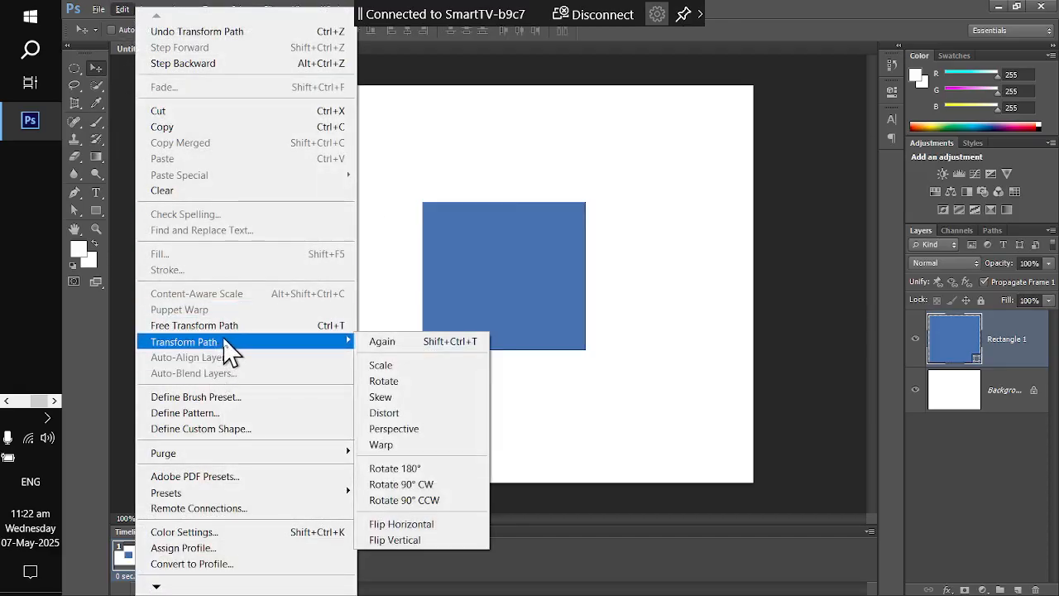
left_click(430, 401)
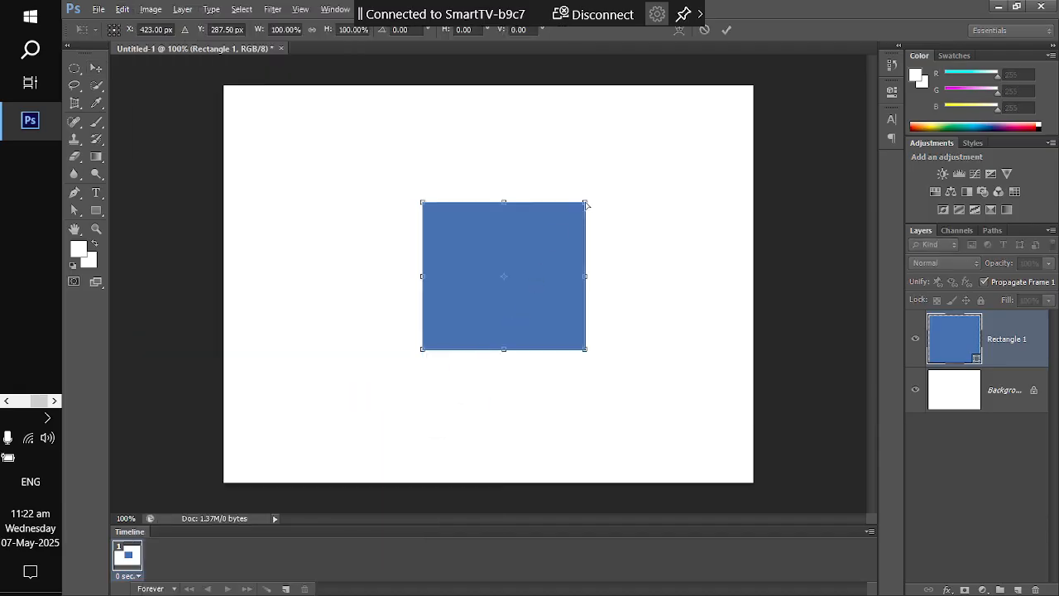
left_click_drag(586, 206, 502, 210)
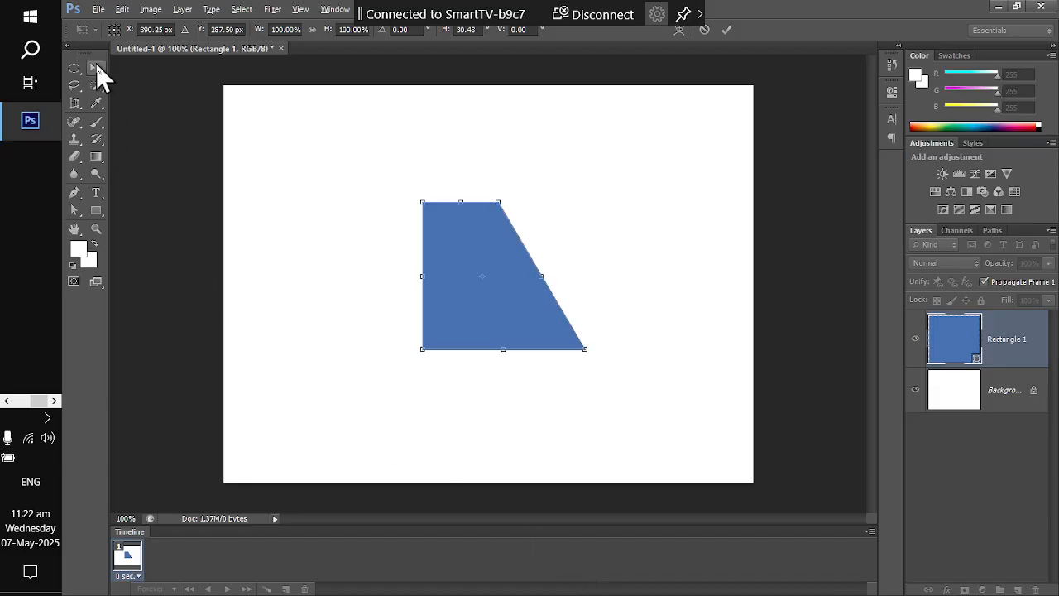
left_click(121, 10)
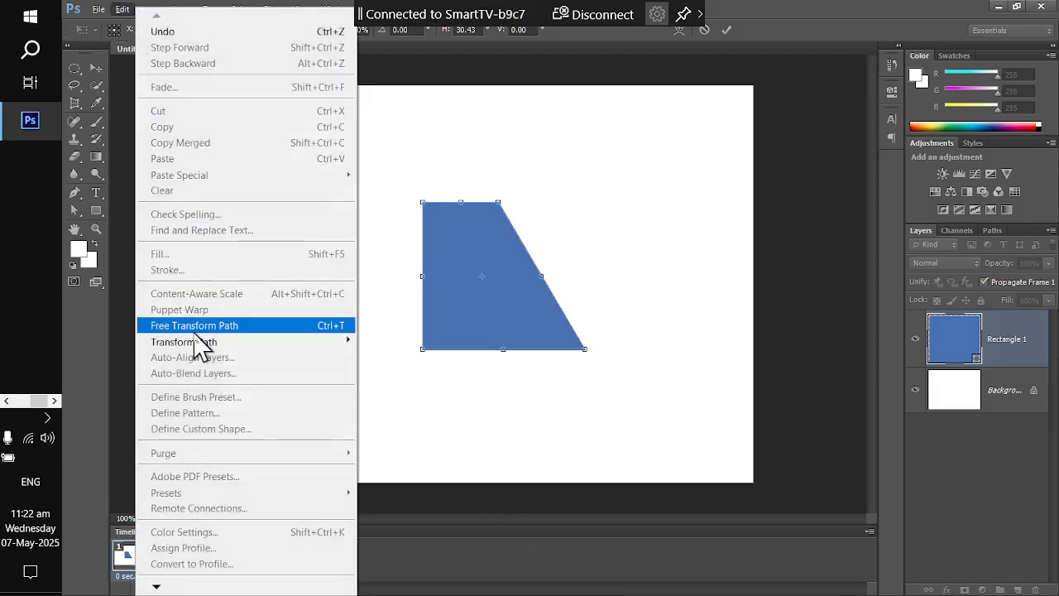
mouse_move(197, 340)
key("Escape")
key("Escape")
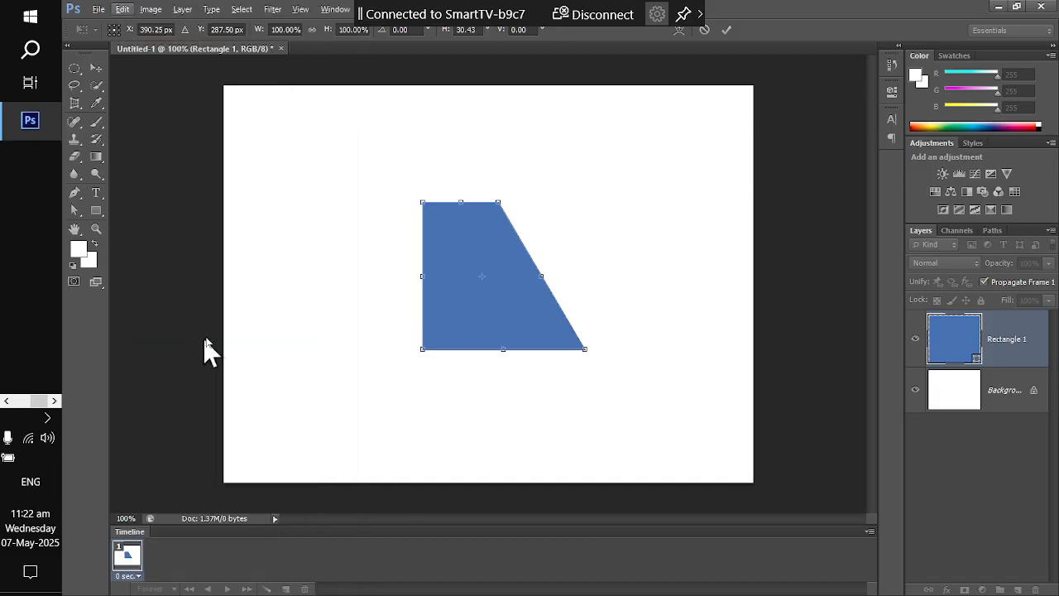
key("Escape")
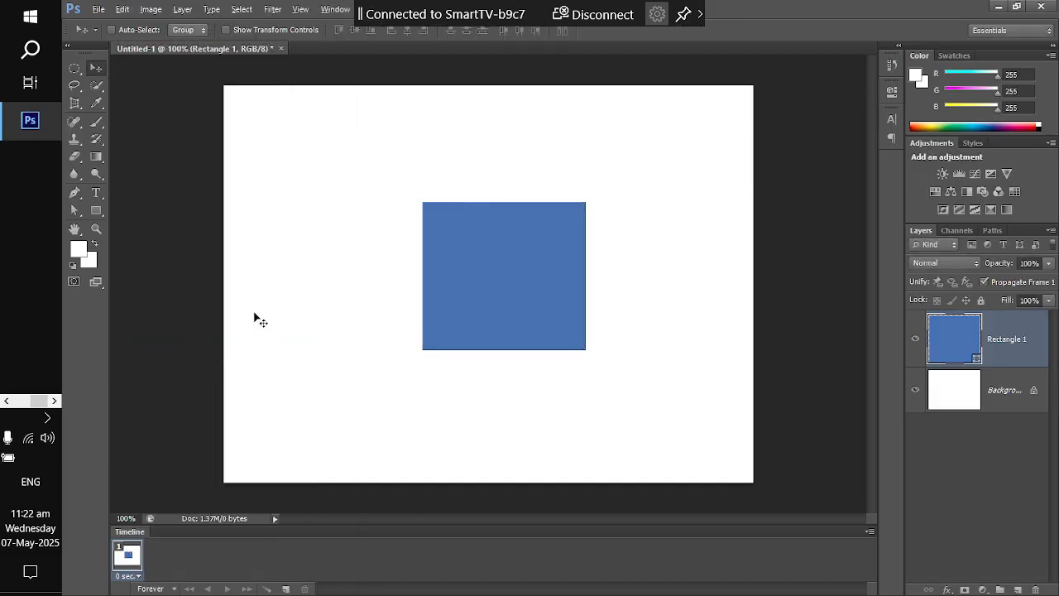
Skew the rectangle's top-left corner inward to about the middle of the top edge, roughly -28°, and apply the transformation
left_click(122, 9)
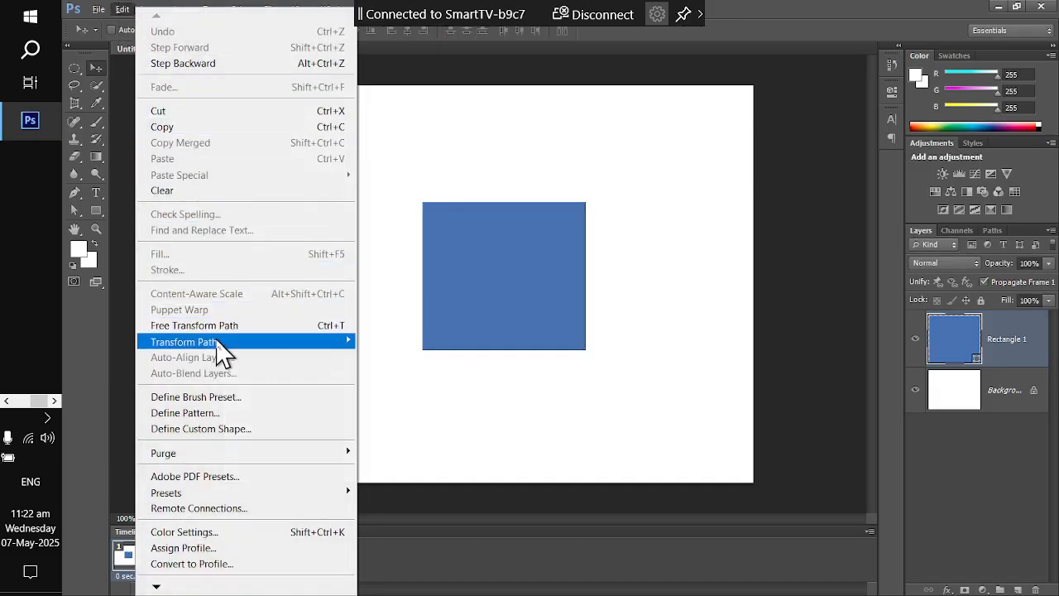
mouse_move(285, 346)
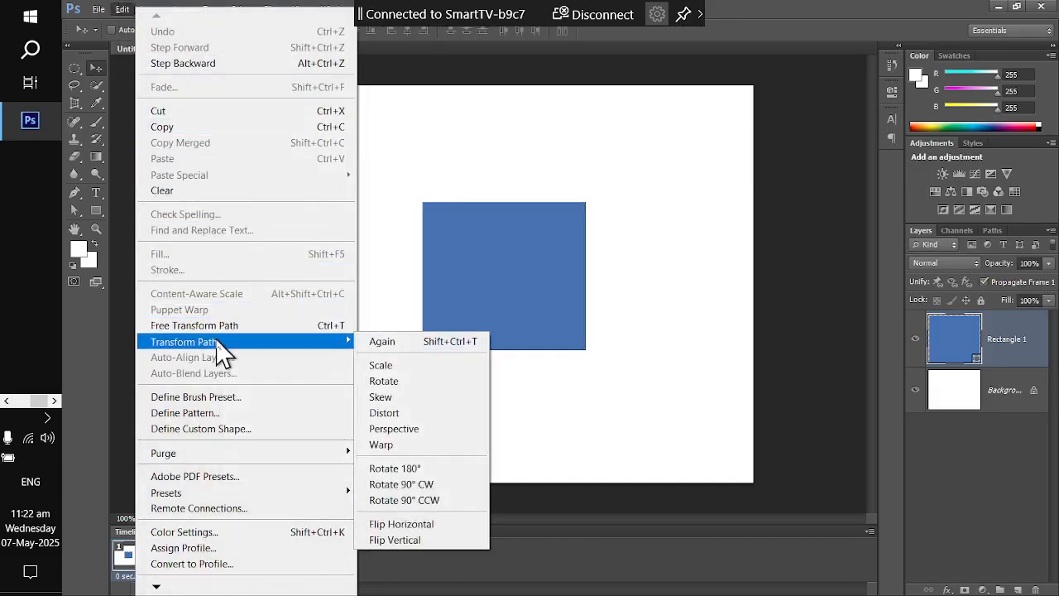
left_click(394, 399)
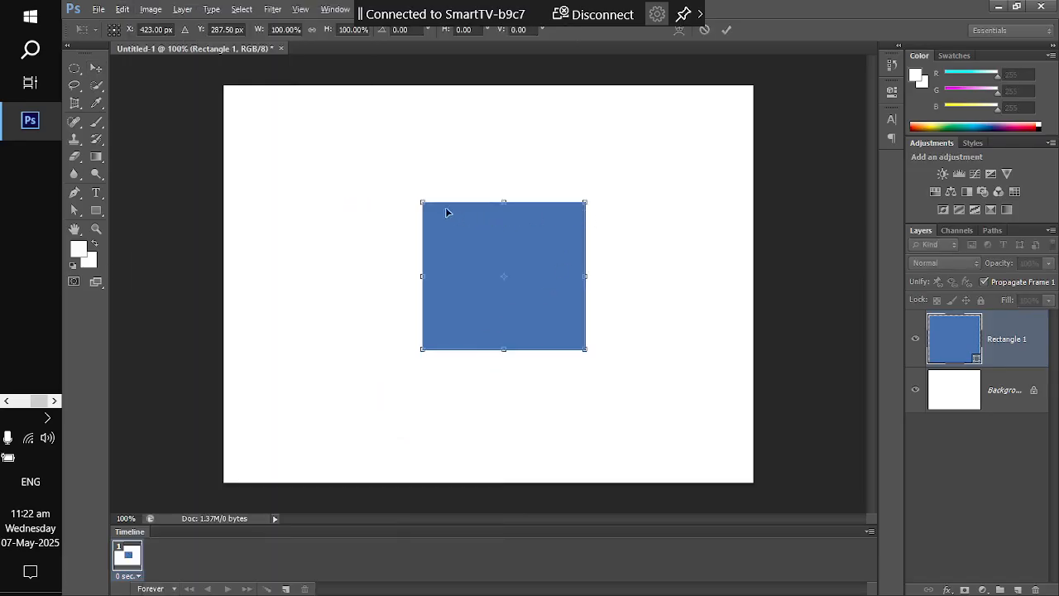
left_click_drag(423, 203, 504, 208)
left_click(92, 67)
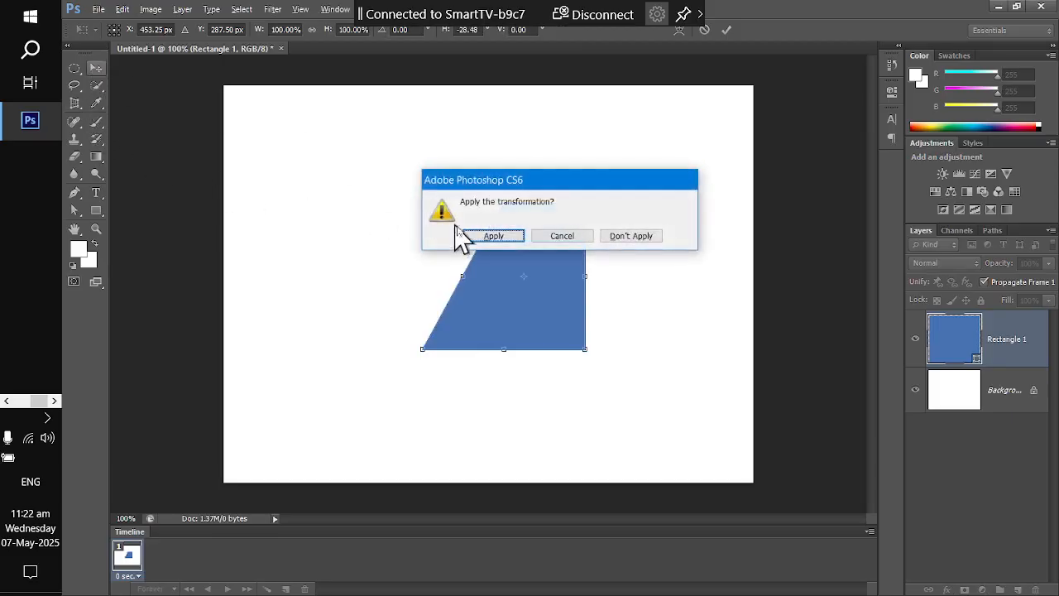
left_click(465, 238)
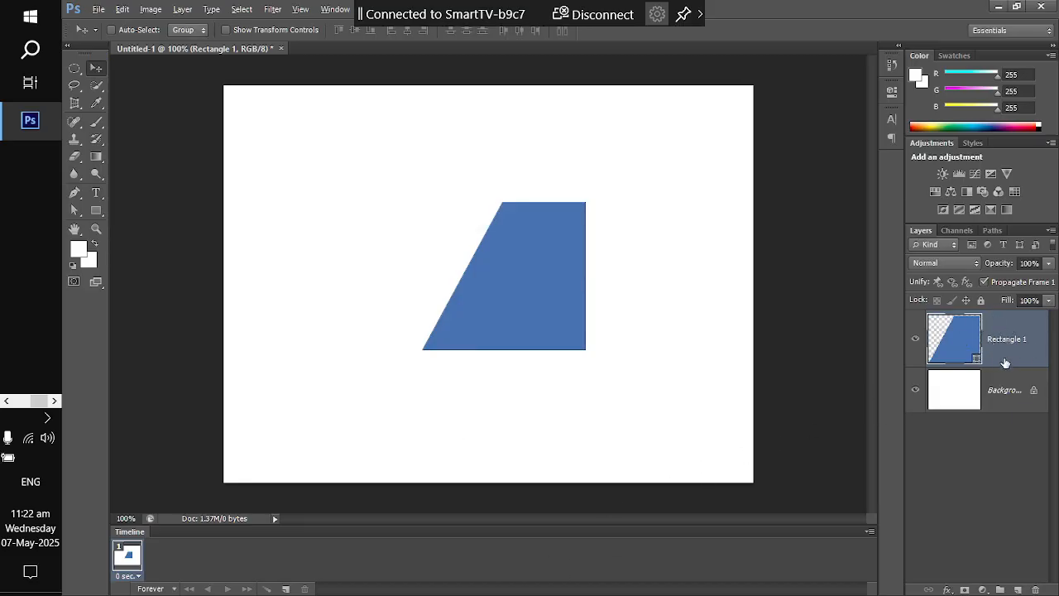
Place a horizontally flipped duplicate of the skewed rectangle layer just left of the original
key("ctrl+j")
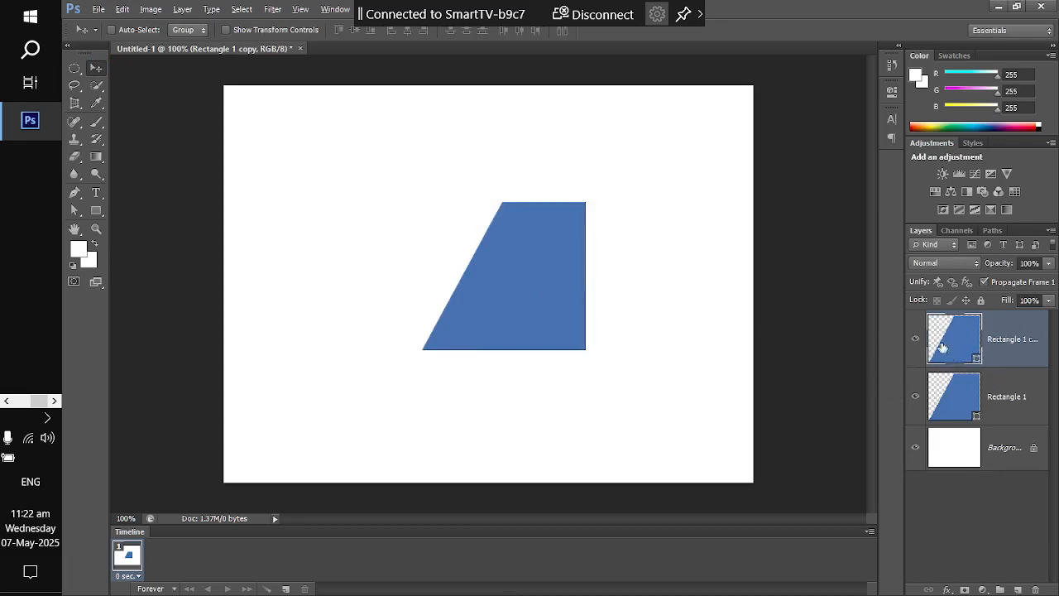
left_click_drag(507, 284, 351, 283)
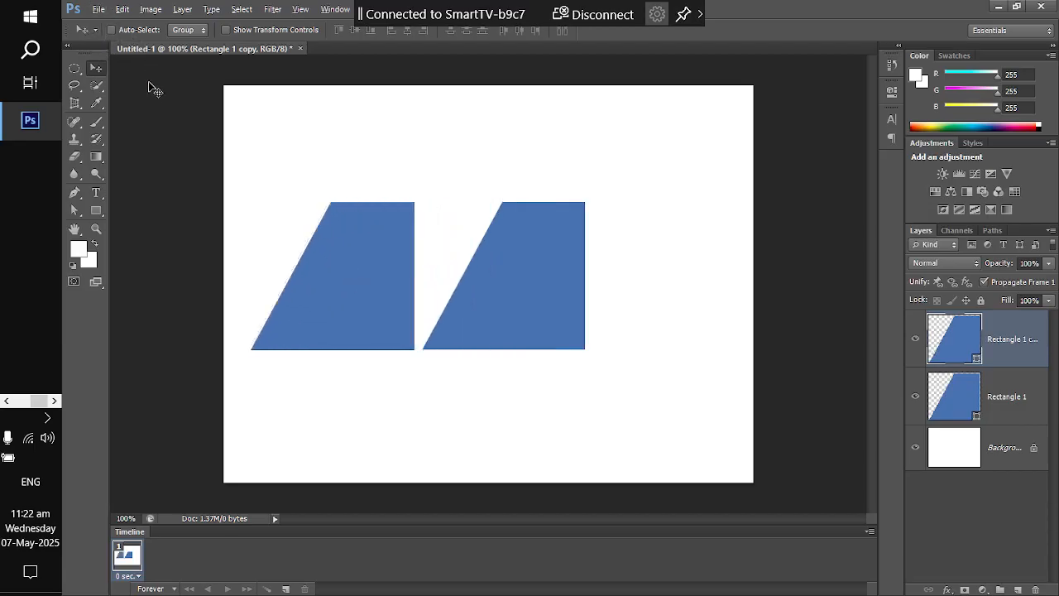
left_click(124, 9)
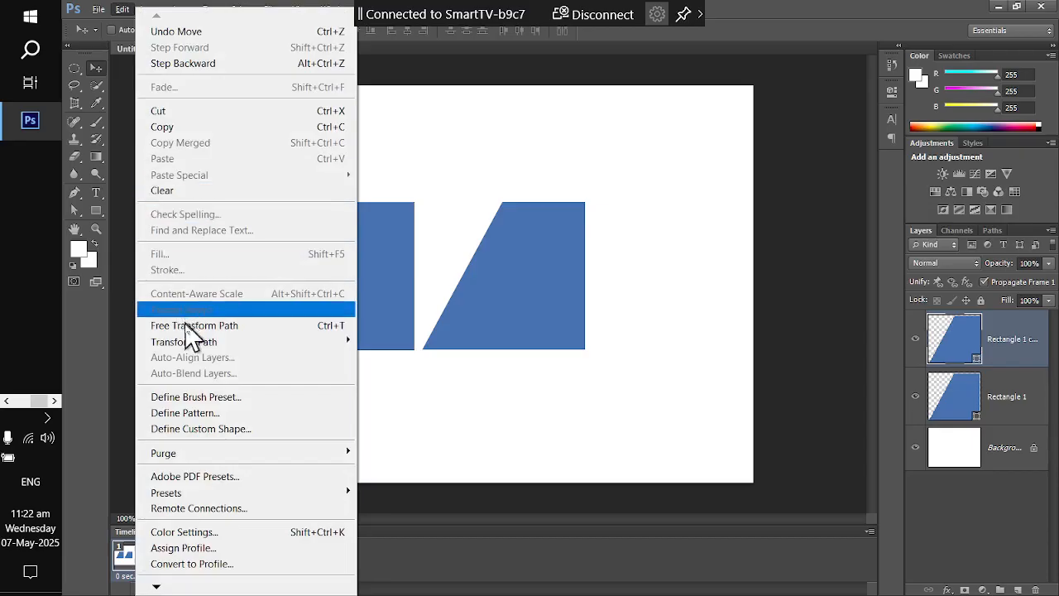
mouse_move(206, 343)
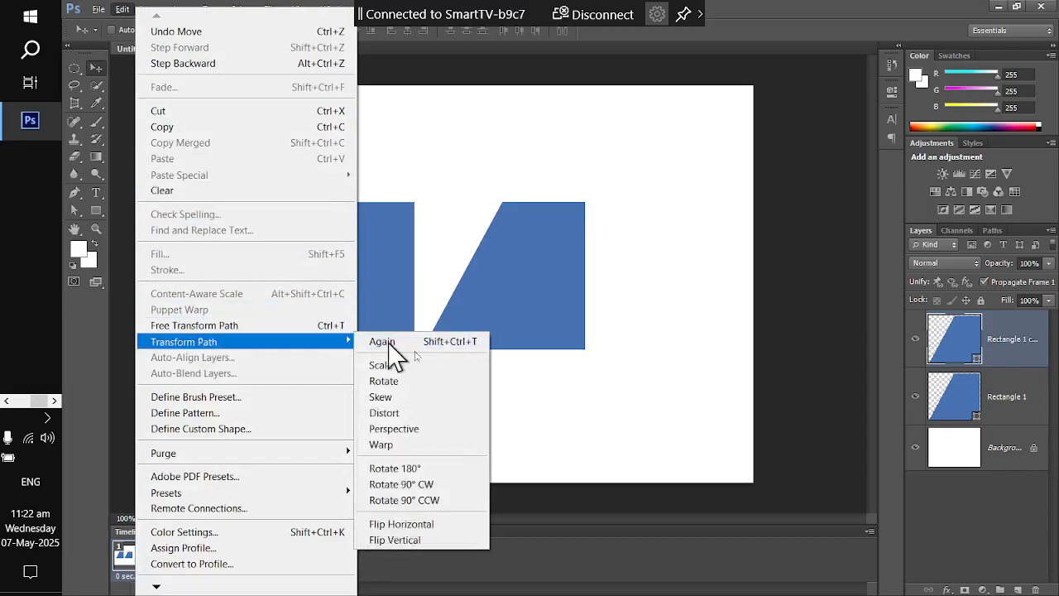
left_click(463, 526)
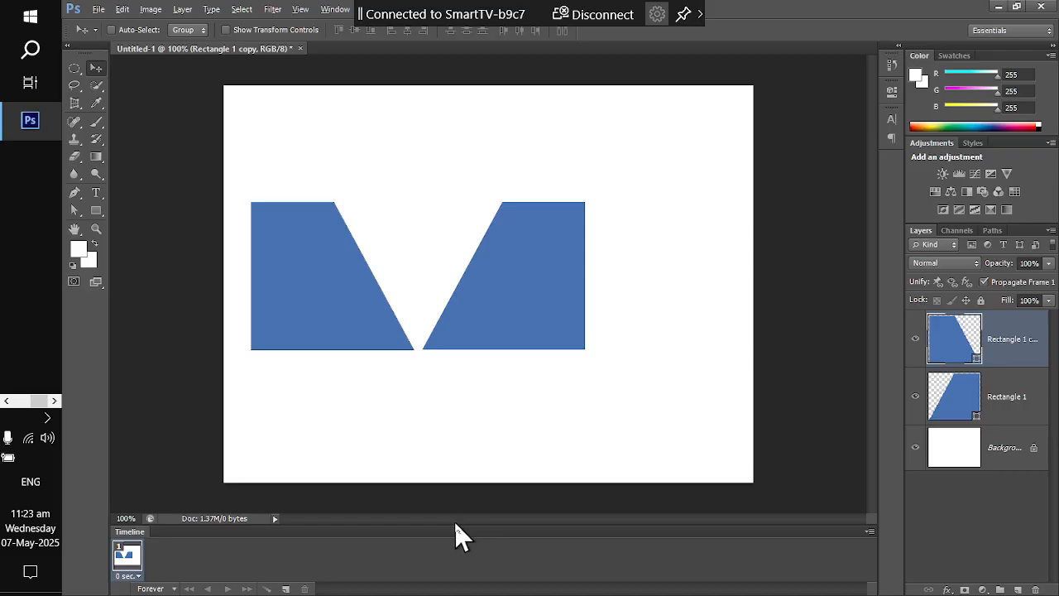
Flip the duplicate vertically and move it right until only a narrow slanted gap separates it from the original shape
left_click(122, 9)
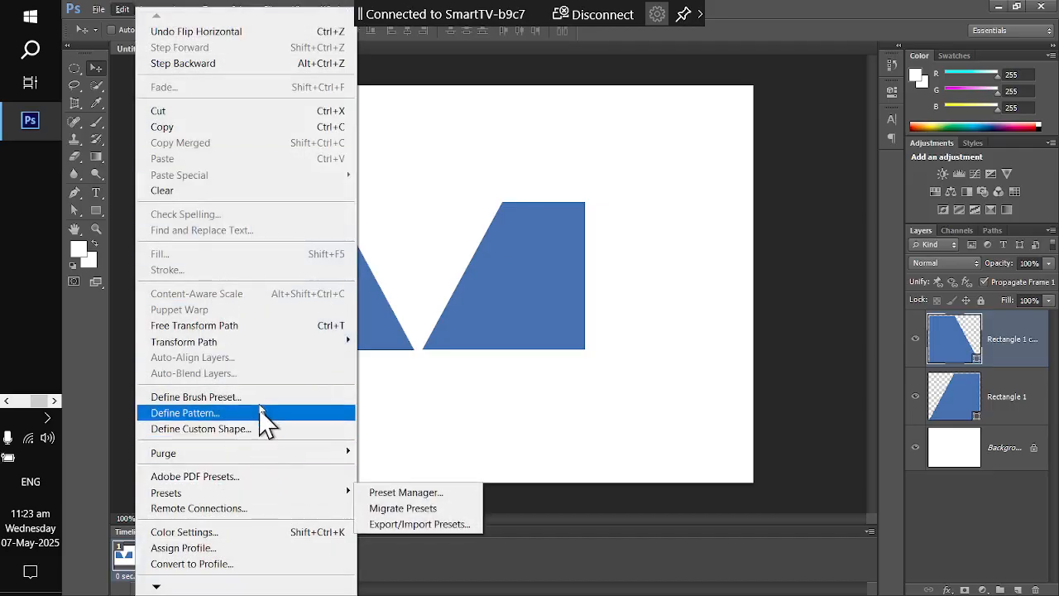
mouse_move(265, 342)
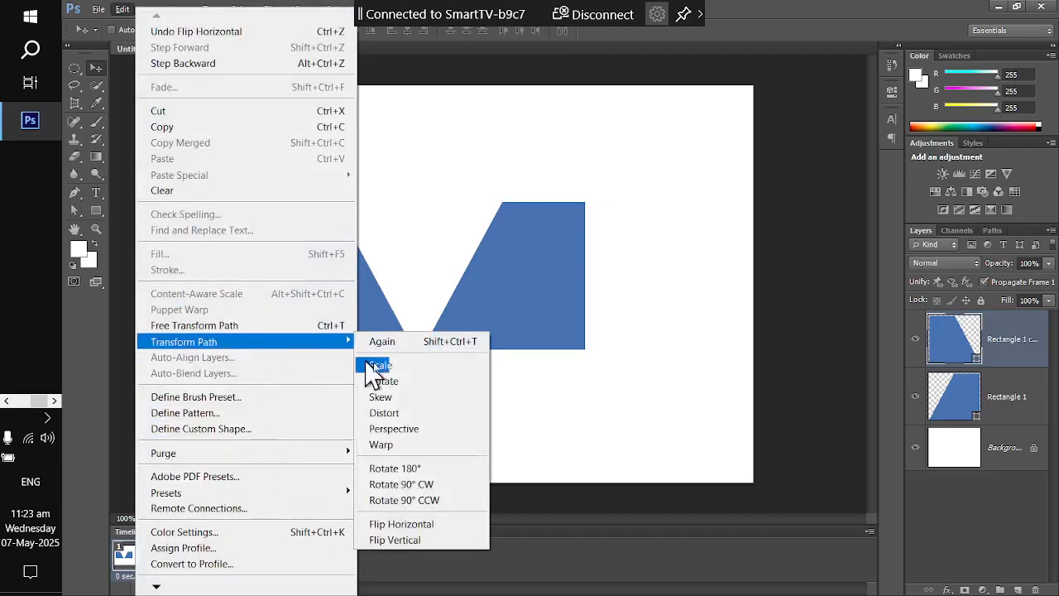
left_click(441, 538)
left_click_drag(326, 309, 403, 294)
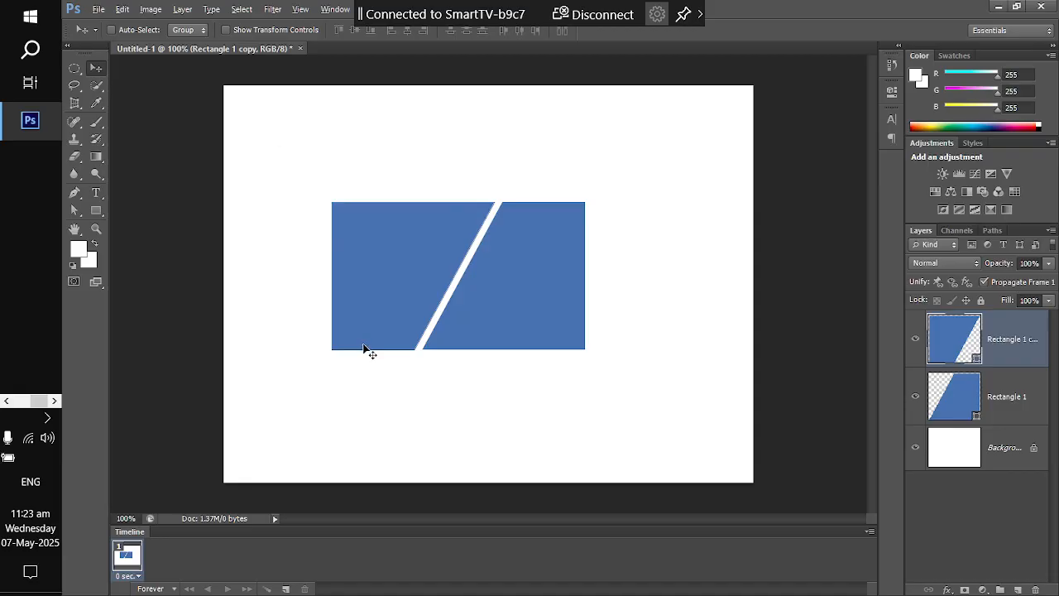
Hide both skewed shape layers and draw a tall blue rectangle right of the canvas centre with the Rectangle tool
left_click(916, 340)
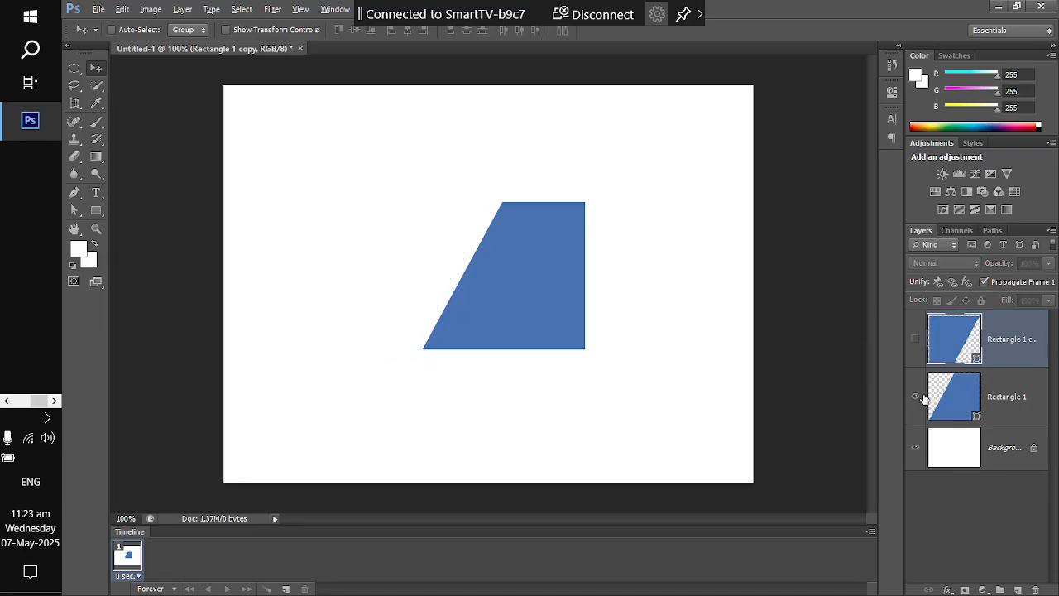
left_click(917, 396)
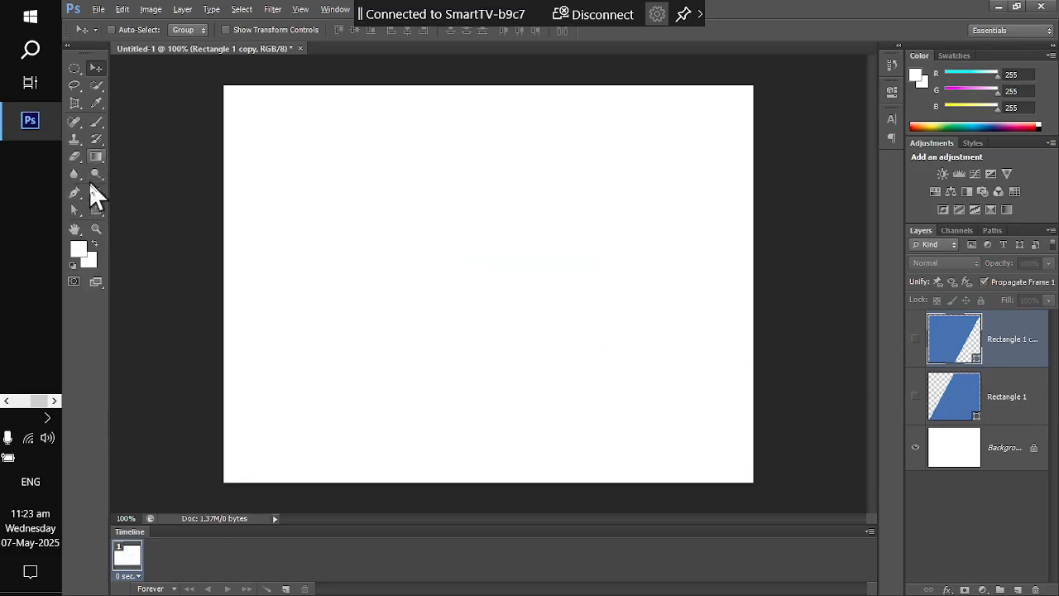
left_click(98, 215)
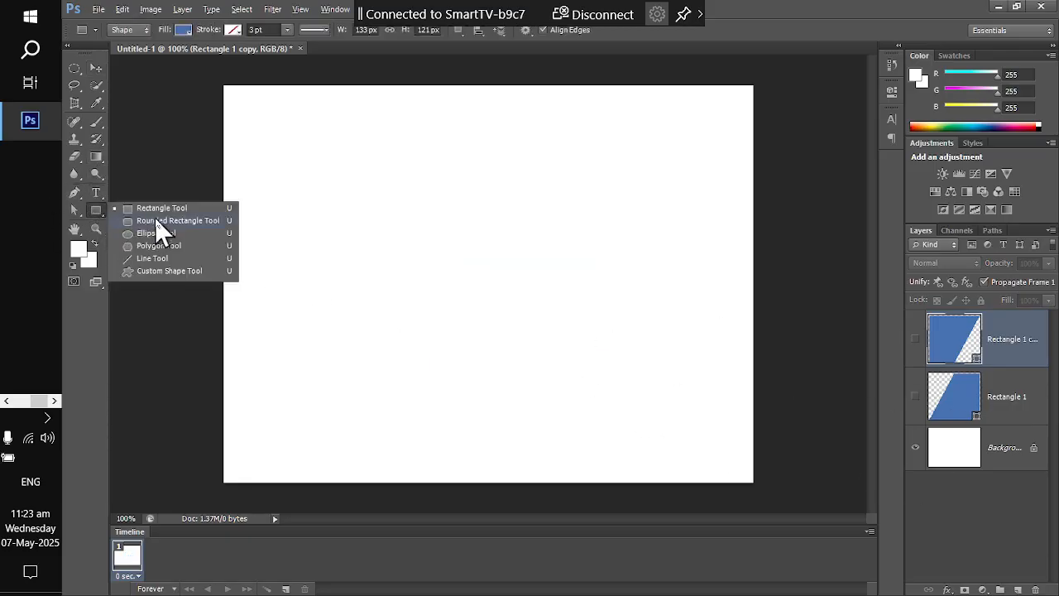
left_click(154, 211)
mouse_move(467, 205)
left_mouse_down()
mouse_move(571, 389)
mouse_move(642, 428)
mouse_move(634, 440)
left_mouse_up()
left_click(96, 67)
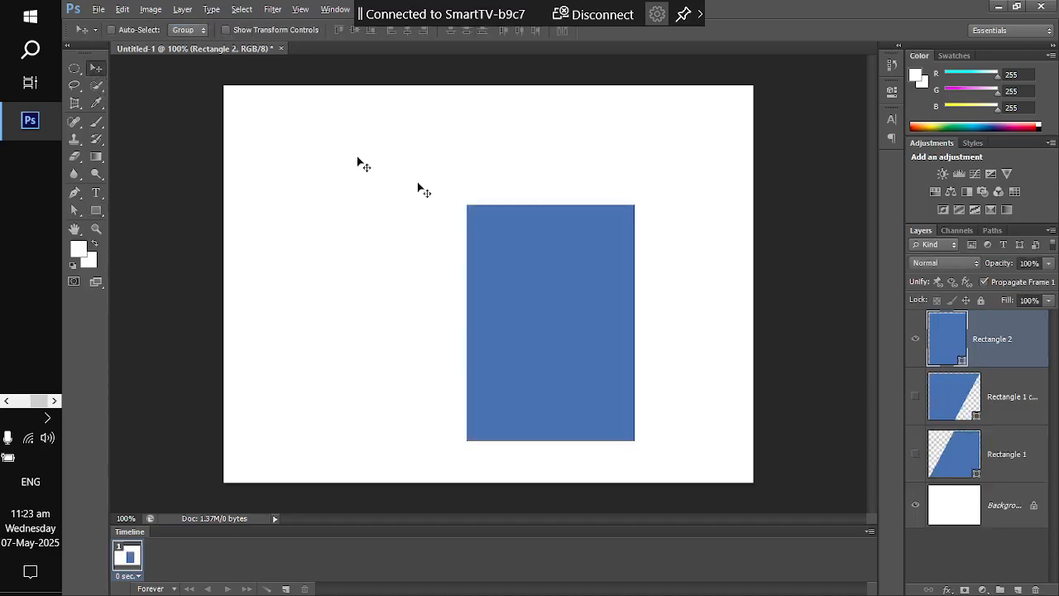
Move the tall blue rectangle up and left to the upper middle of the canvas
left_click_drag(595, 329, 524, 262)
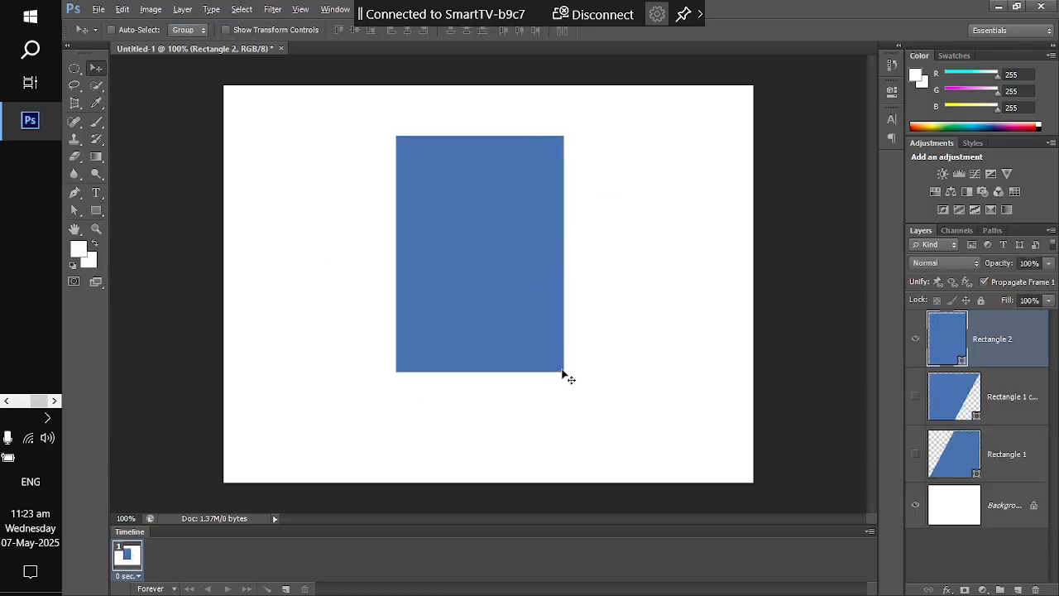
left_click(124, 10)
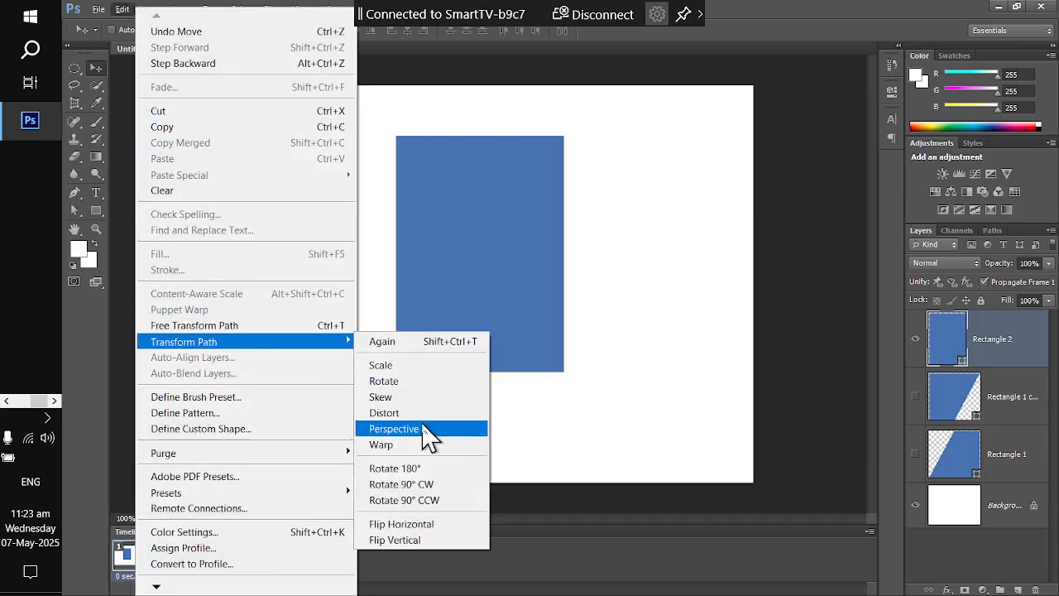
left_click(424, 428)
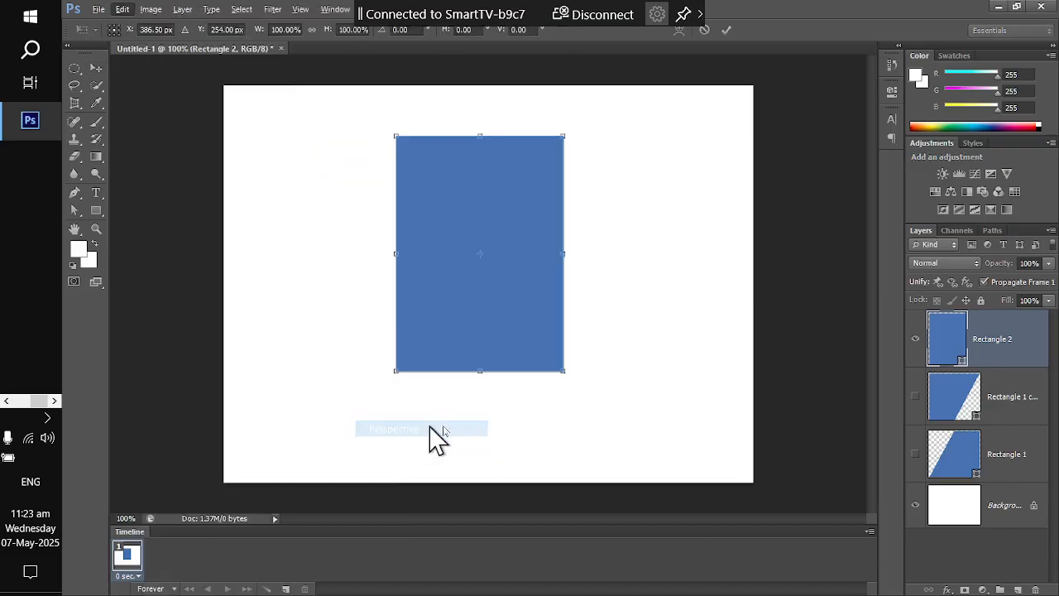
left_click_drag(562, 373, 500, 371)
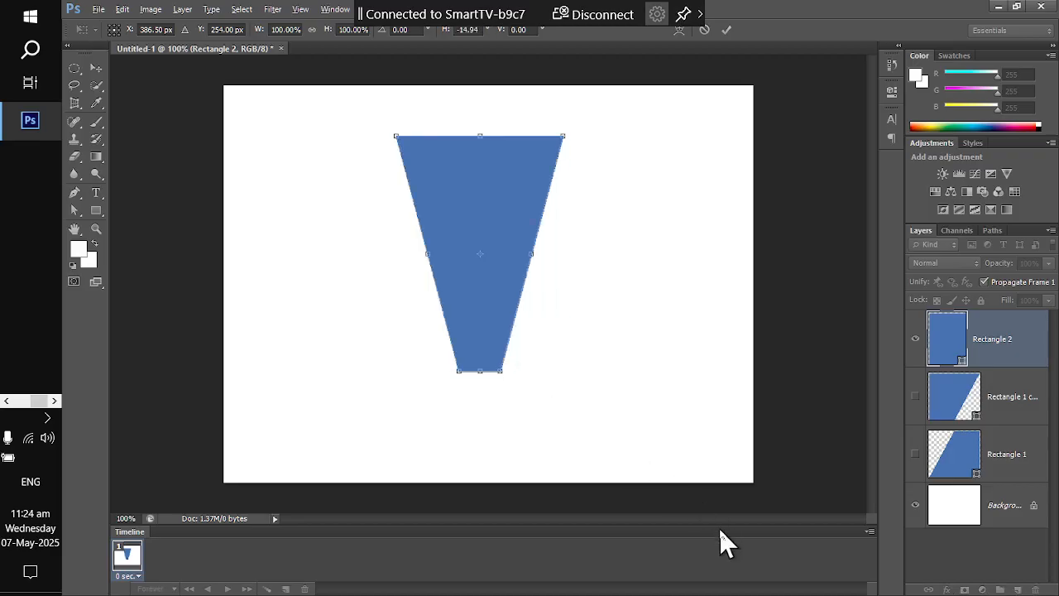
key("Escape")
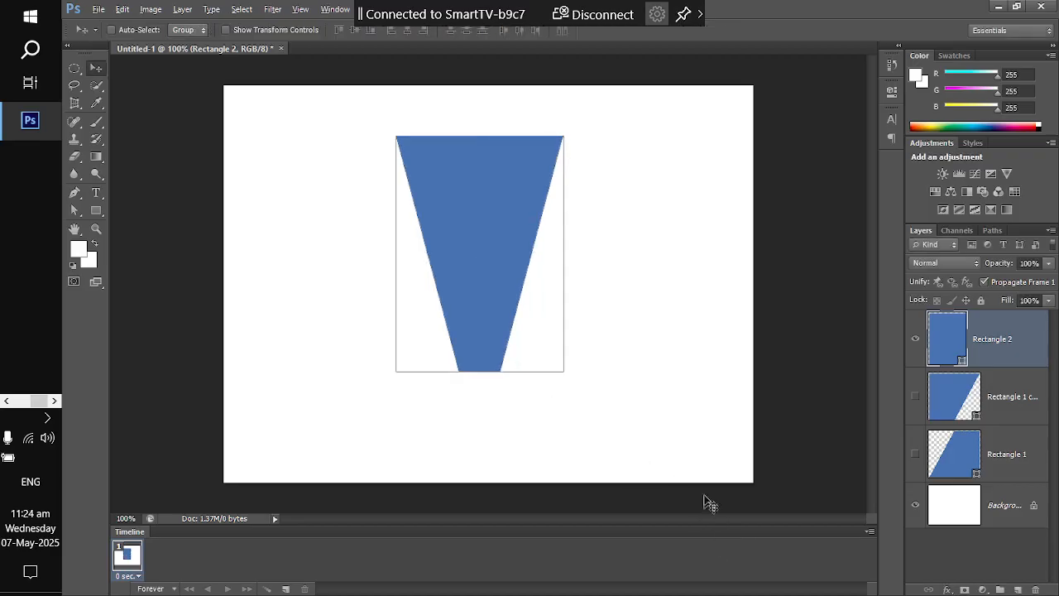
Shorten the rectangle's right edge with a Perspective transformation of about 21.8° vertical skew, apply it, and move the shape near the canvas's left edge
left_click(121, 10)
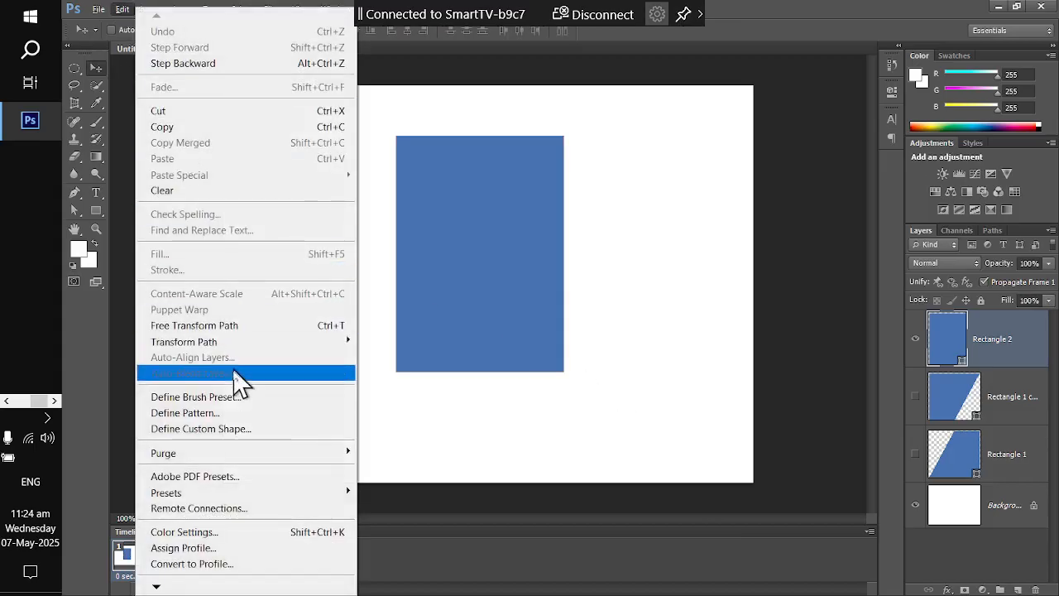
mouse_move(240, 343)
left_click(394, 428)
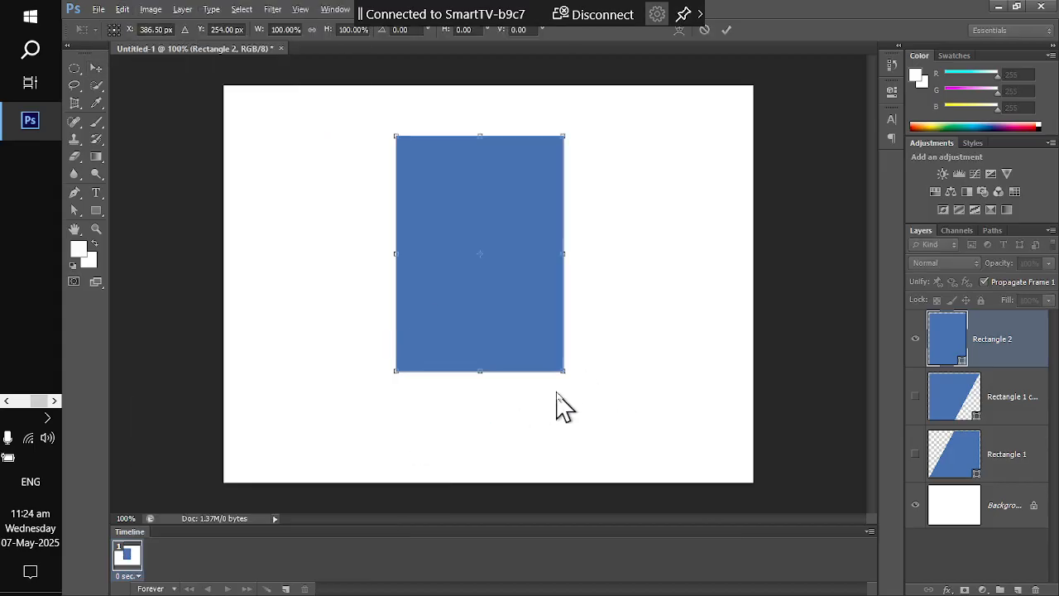
left_click_drag(564, 376, 564, 303)
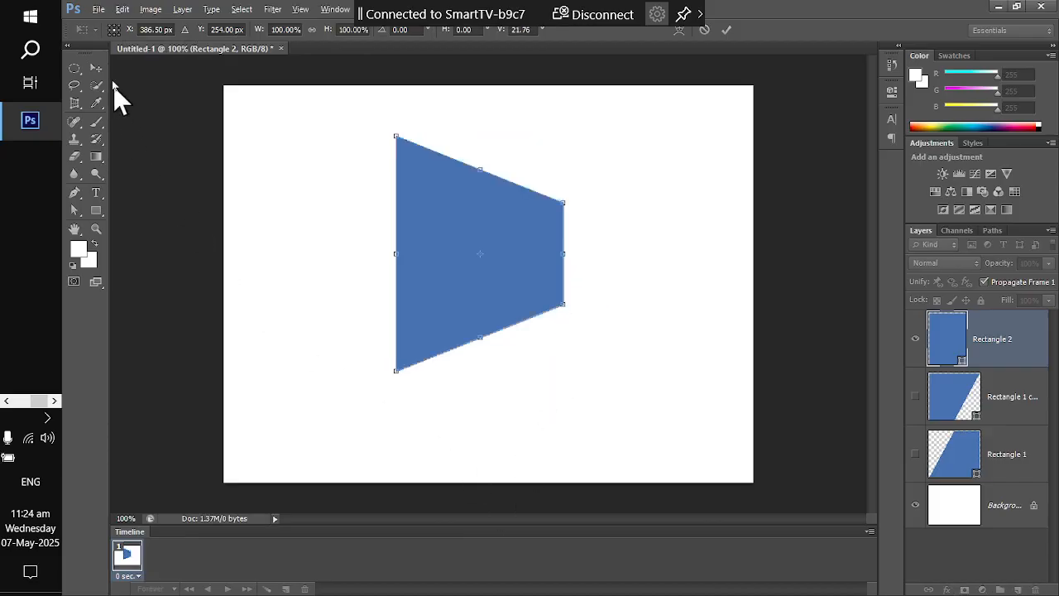
left_click(97, 70)
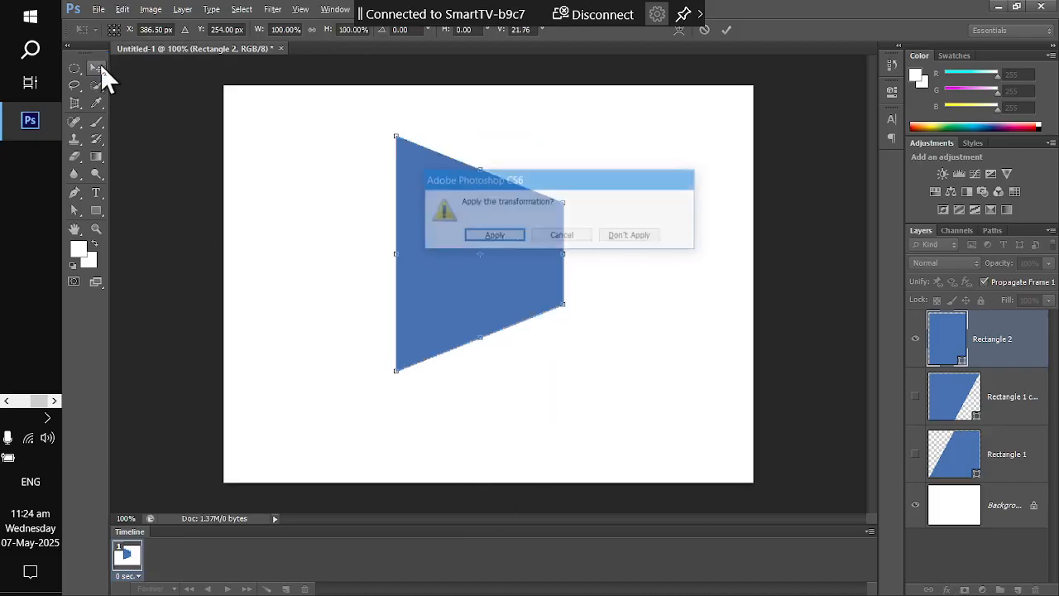
left_click(495, 237)
left_click_drag(496, 235, 365, 232)
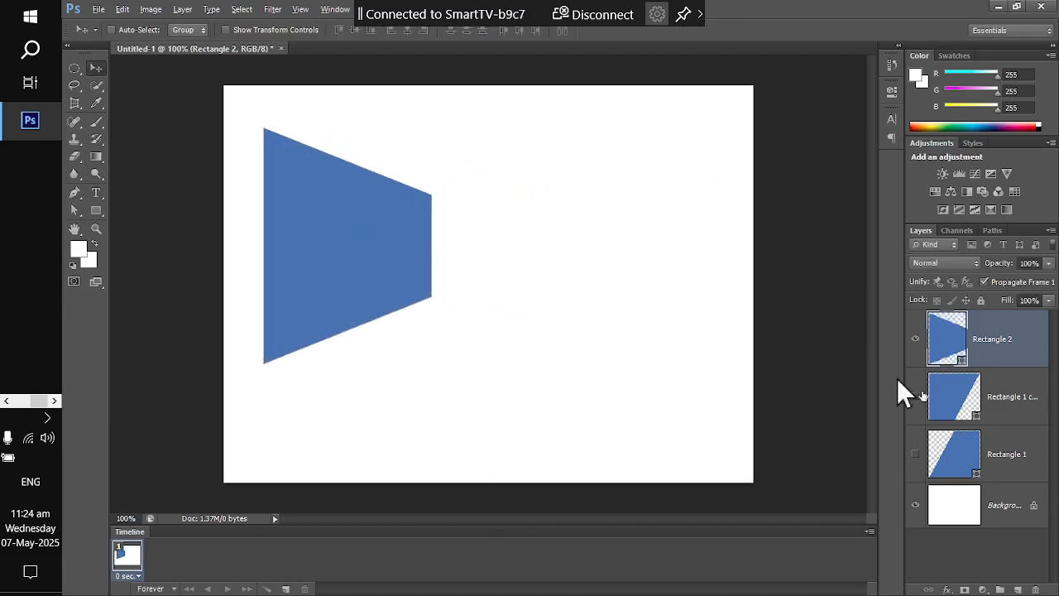
Add a drop shadow with its default settings to the tapered rectangle's layer
left_click(946, 589)
left_click(894, 416)
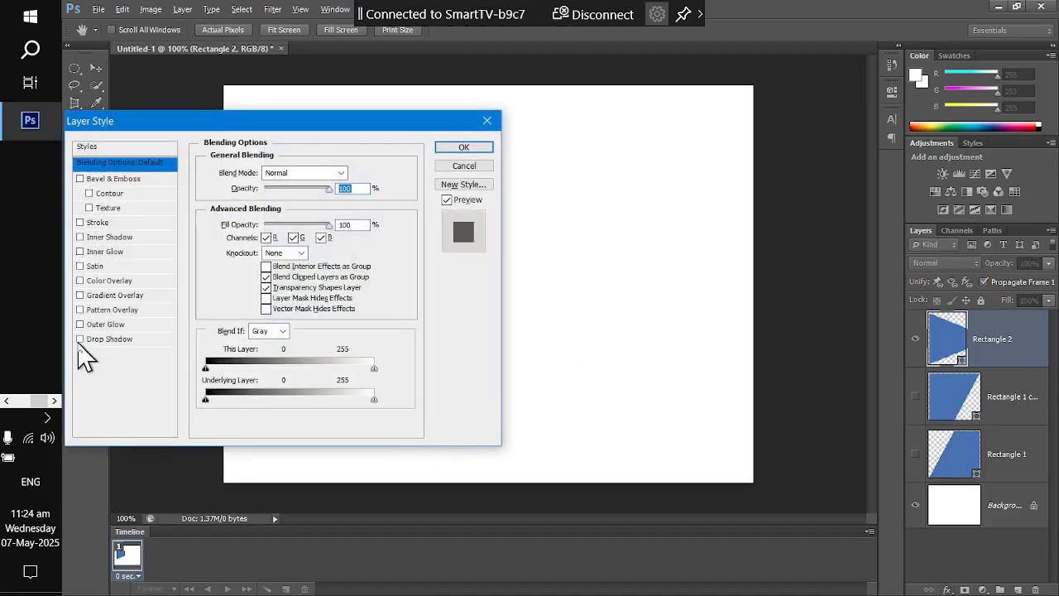
left_click(86, 337)
left_click_drag(151, 122, 586, 182)
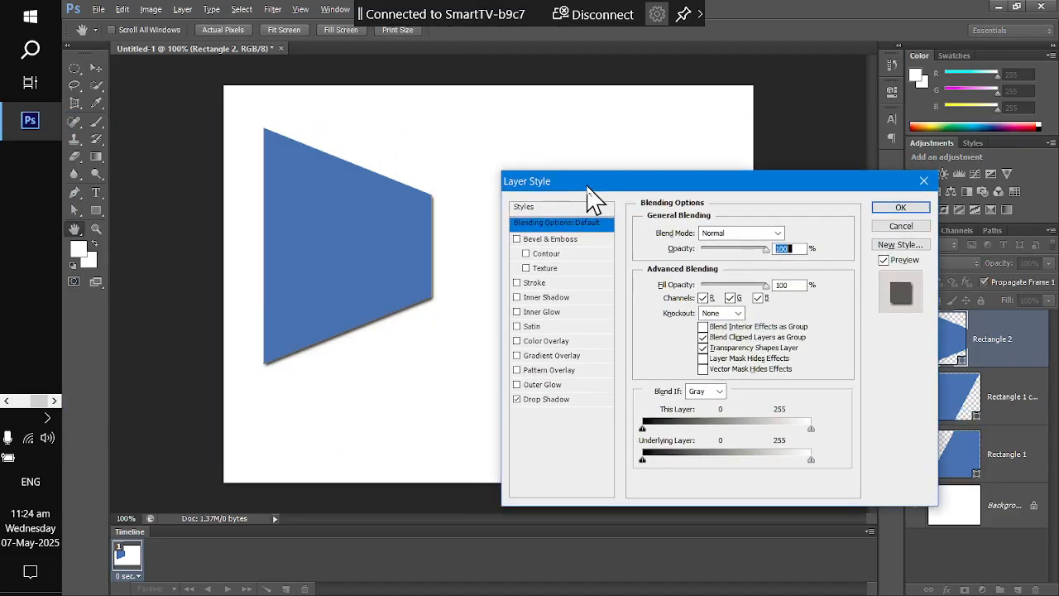
left_click(900, 207)
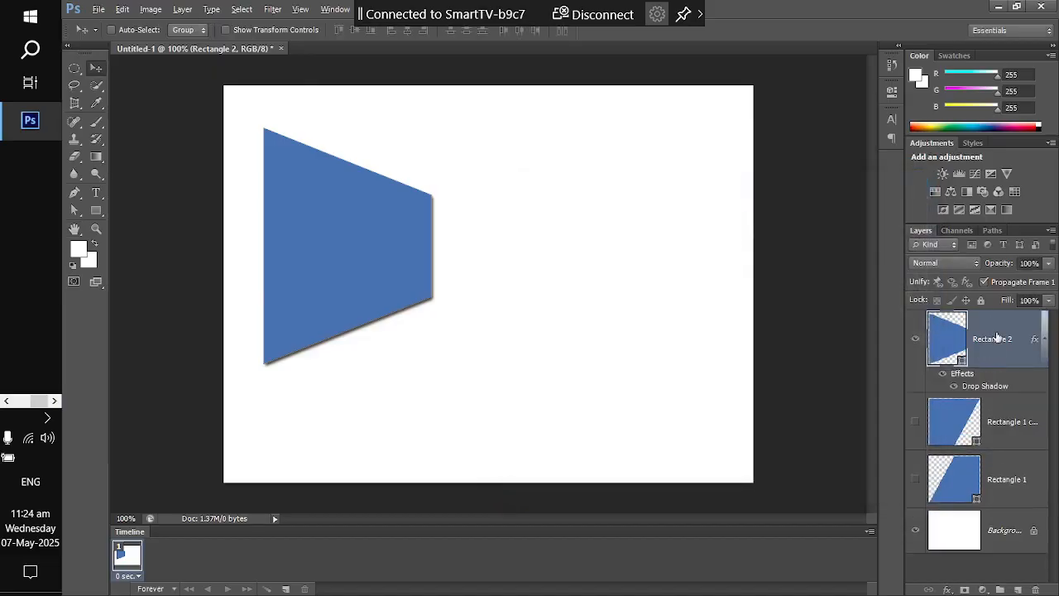
Duplicate the tapered shape's layer twice and place the copies side by side to the right of the original
key("ctrl+j")
key("ctrl+j")
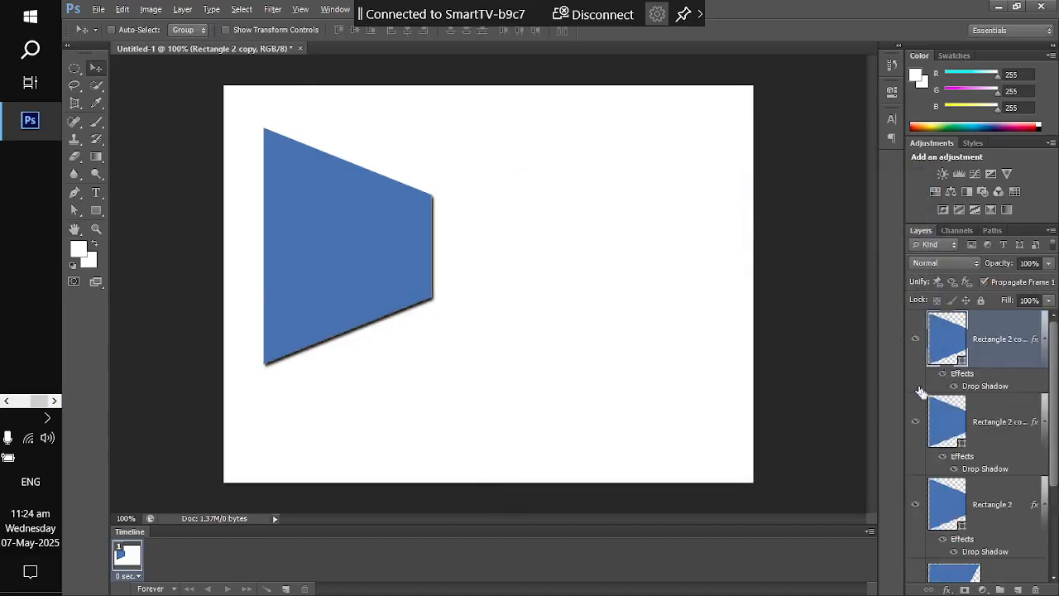
left_click(993, 432)
left_click_drag(380, 272, 558, 289)
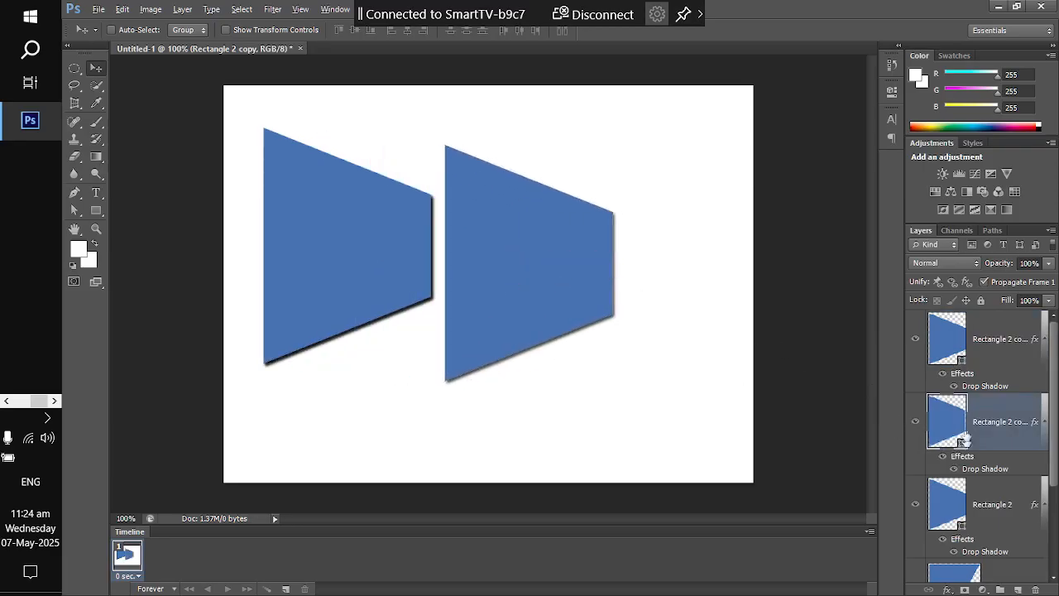
left_click(978, 351)
left_click_drag(445, 275, 731, 281)
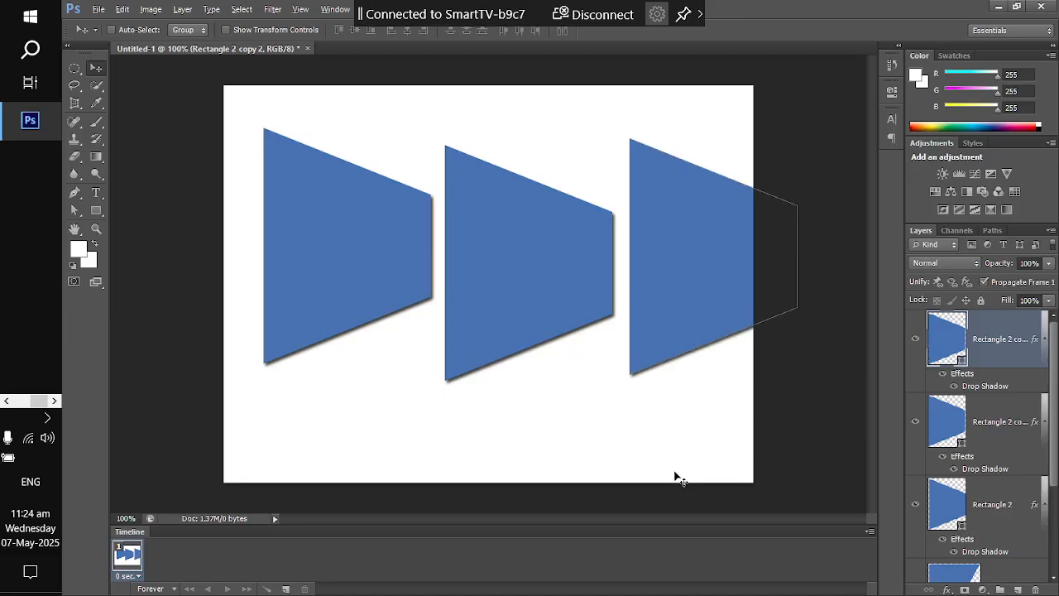
Hide the three tapered shape layers and draw a rectangle about 290 by 428 px near the canvas centre
left_click(911, 346)
left_click(915, 421)
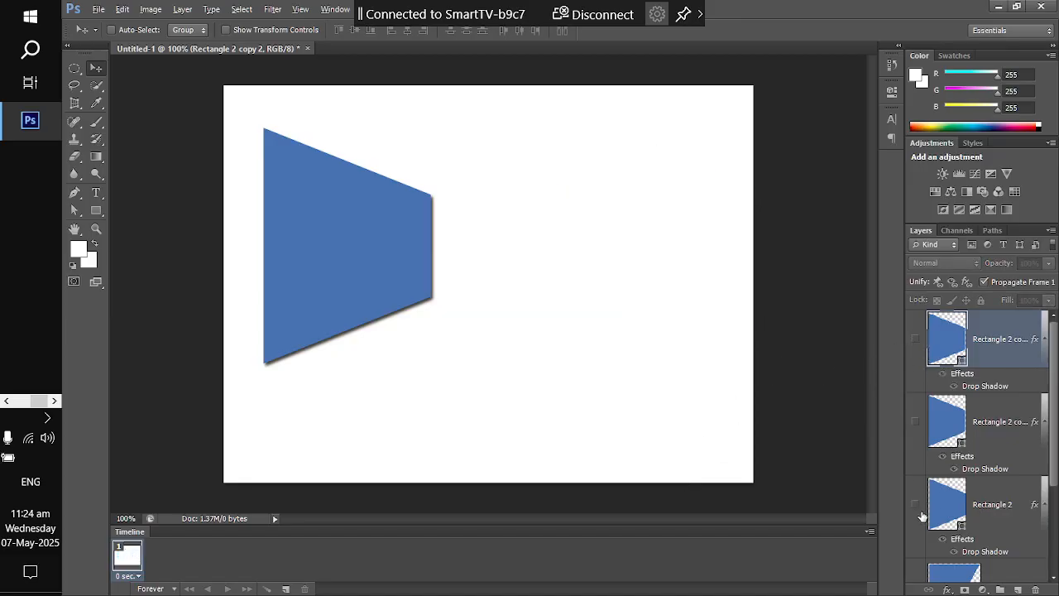
left_click(915, 504)
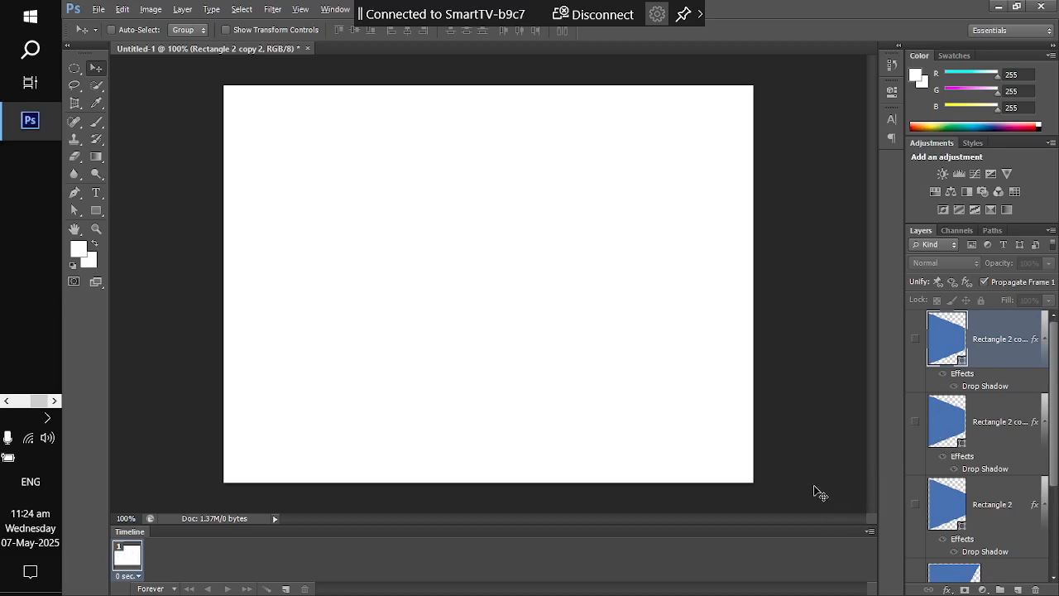
left_click(95, 210)
left_click_drag(385, 138, 577, 420)
Distort the new rectangle corner by corner into a narrow slanted shape running from upper left to lower right
left_click(122, 10)
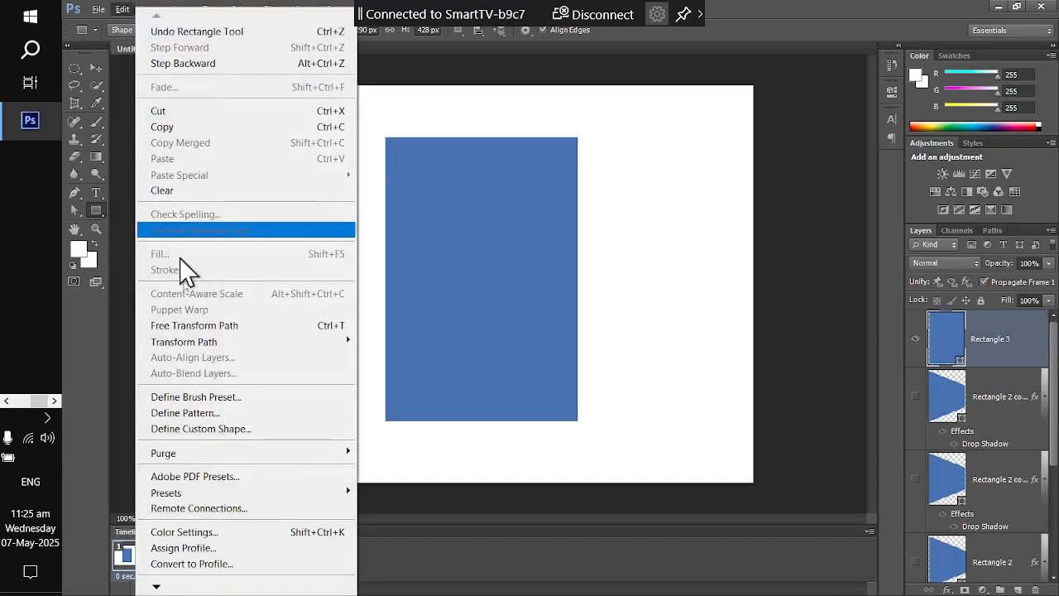
mouse_move(228, 344)
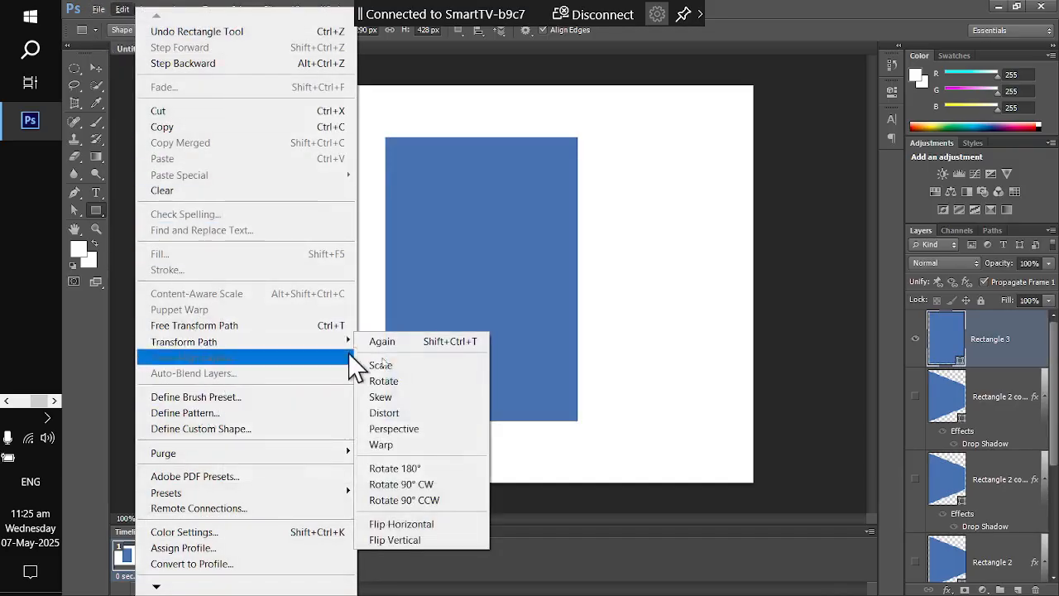
left_click(401, 413)
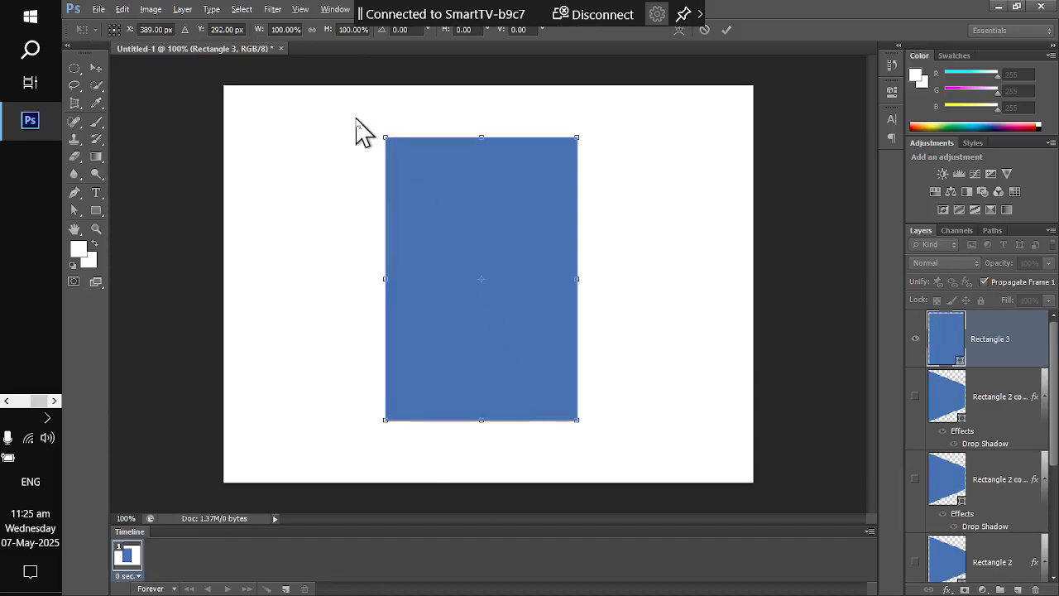
left_click_drag(385, 142, 339, 195)
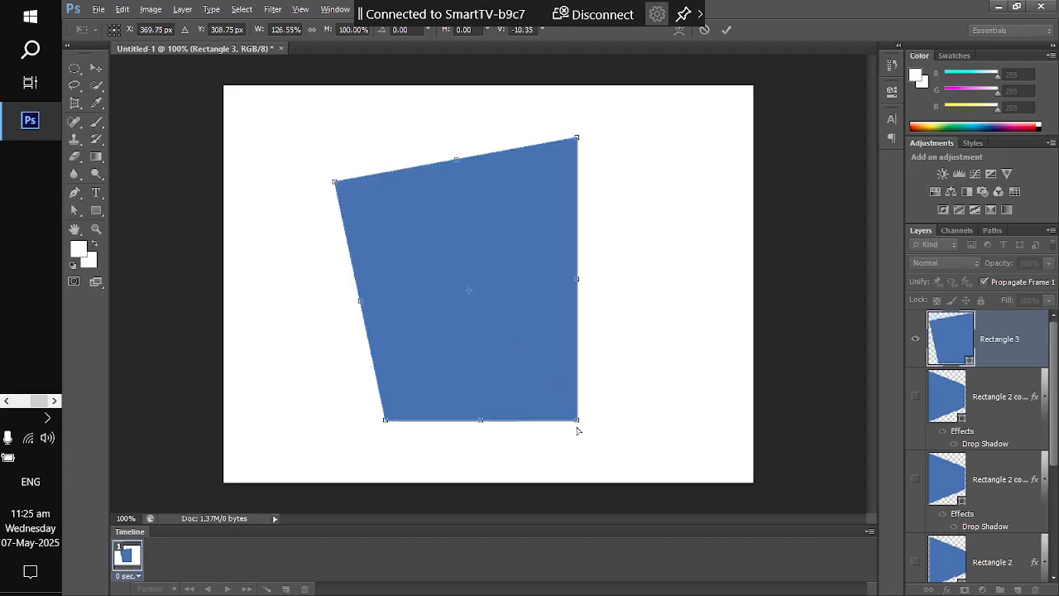
left_click_drag(580, 422, 604, 347)
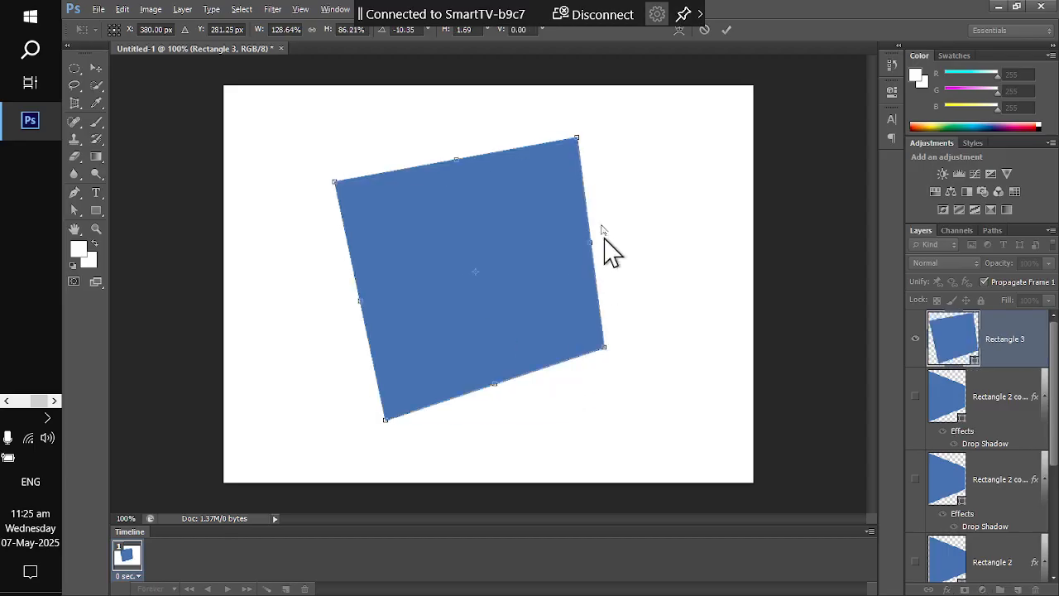
left_click_drag(576, 138, 441, 157)
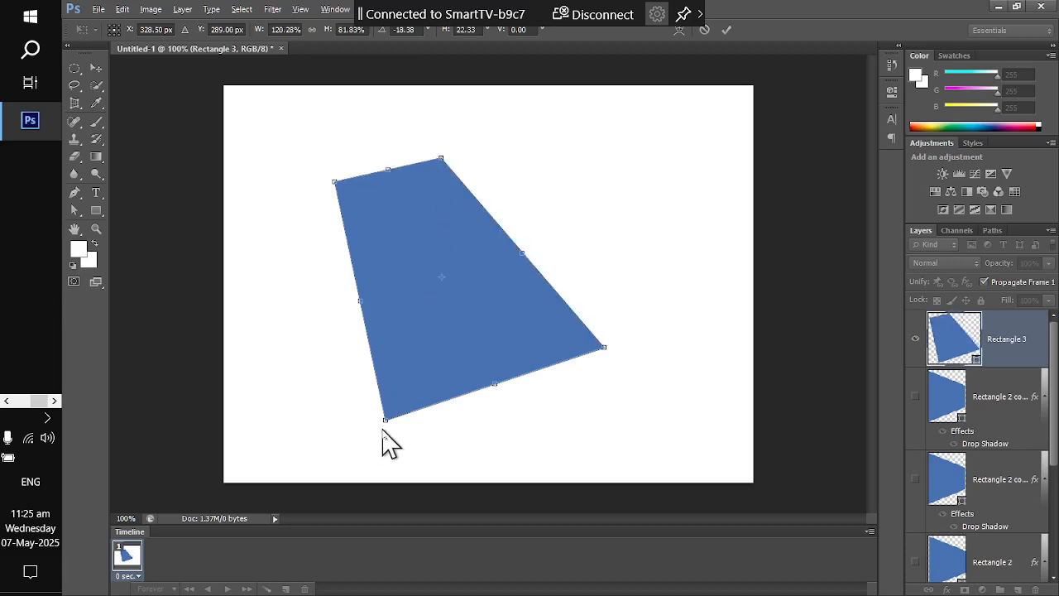
left_click_drag(386, 422, 467, 397)
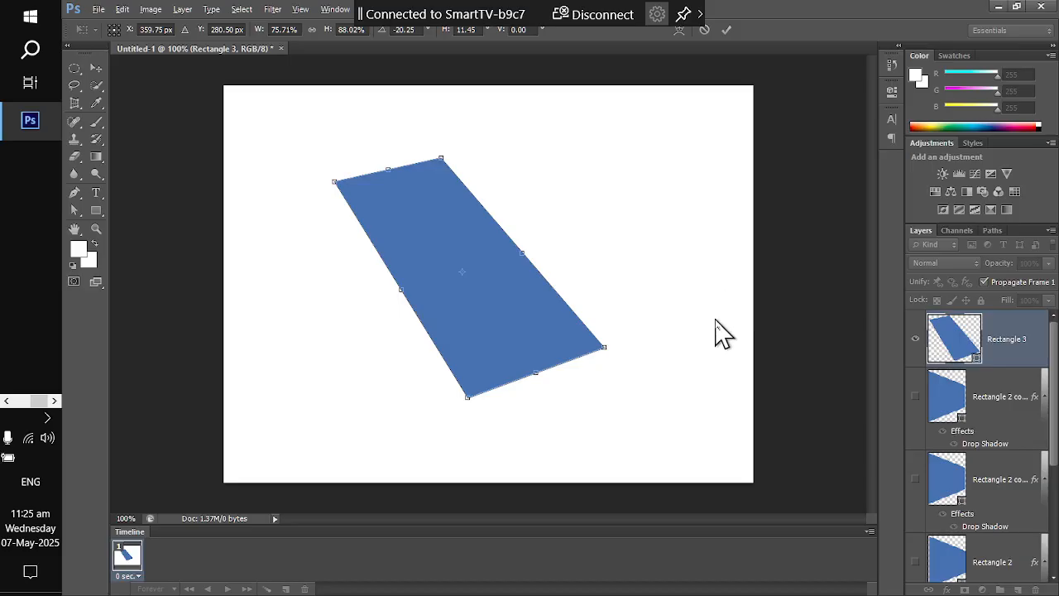
left_click_drag(468, 398, 495, 399)
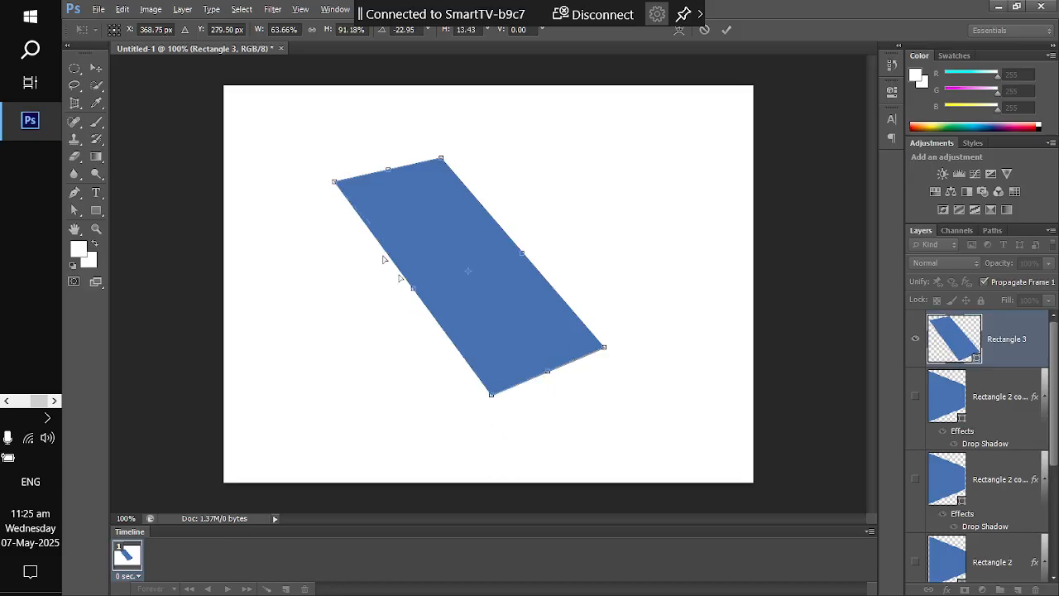
Reposition all four corners to form a wide, low quadrilateral resembling a flat tilted sheet, and apply the transformation
left_click_drag(334, 187, 317, 289)
left_click_drag(440, 159, 383, 221)
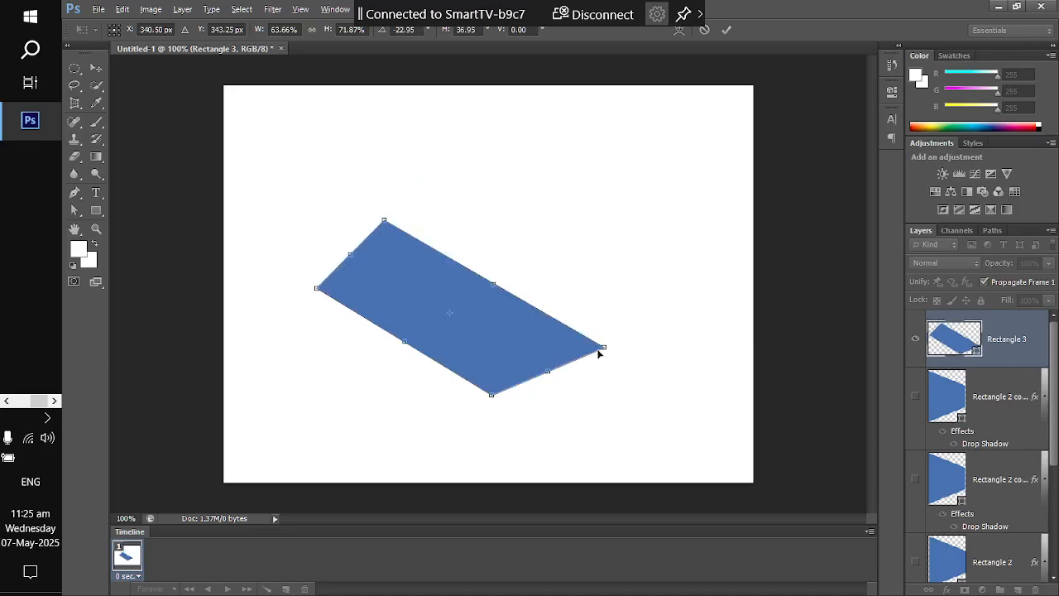
left_click_drag(605, 348, 611, 254)
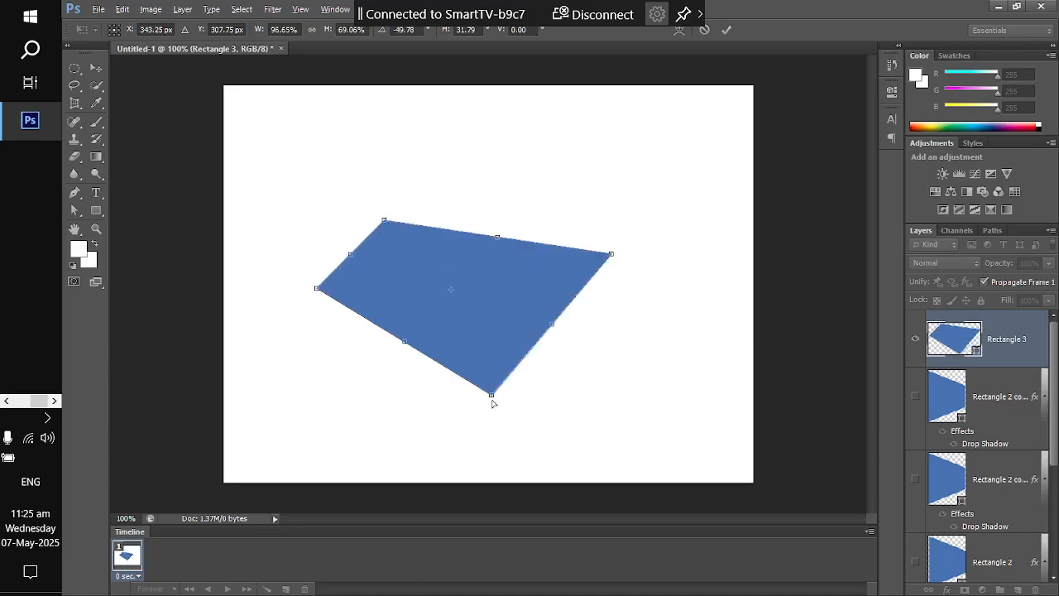
left_click_drag(583, 348, 574, 345)
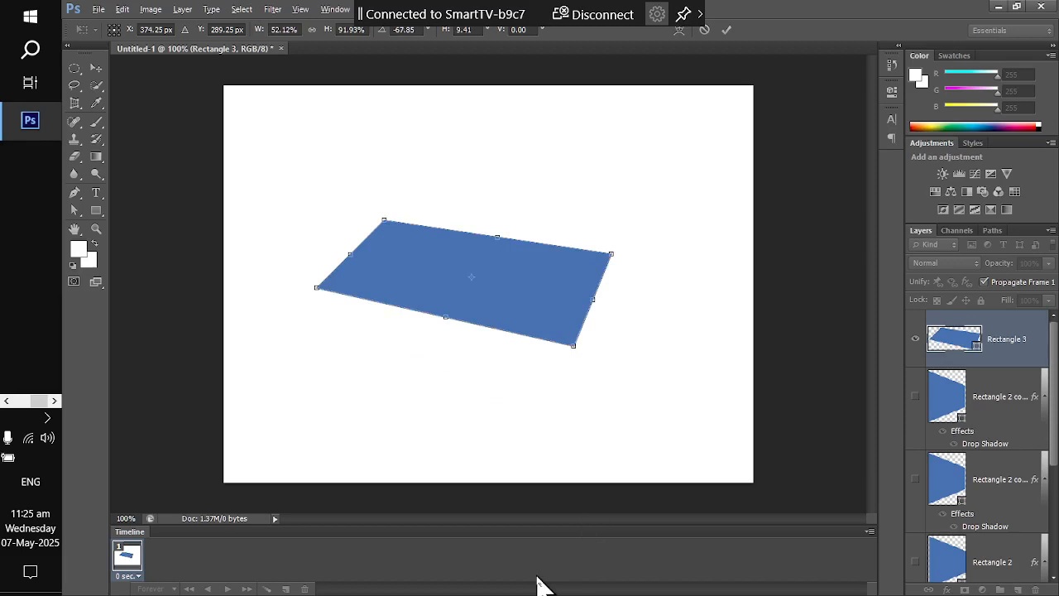
left_click(96, 70)
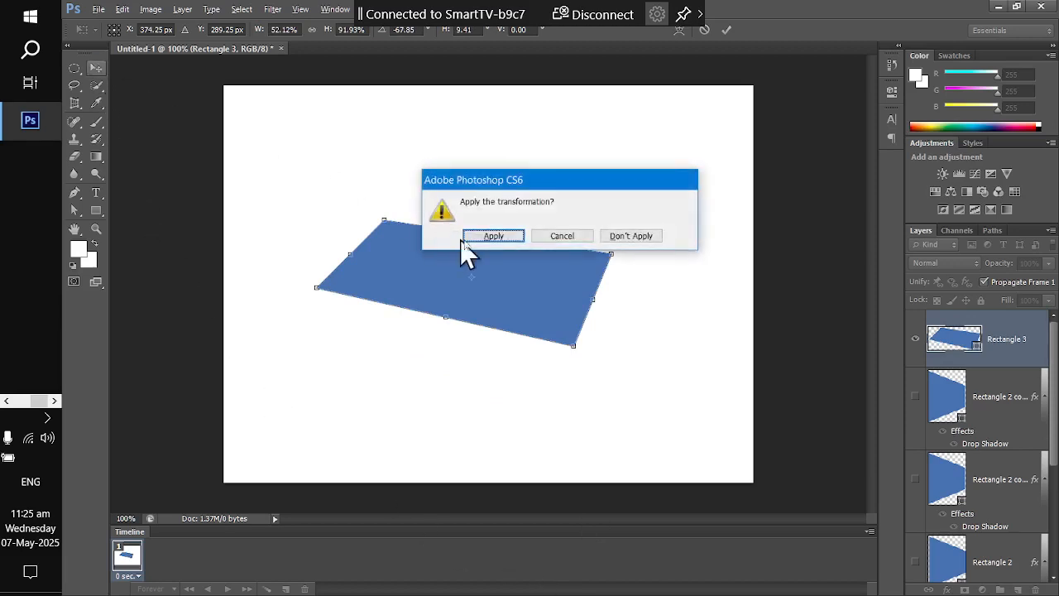
left_click(482, 238)
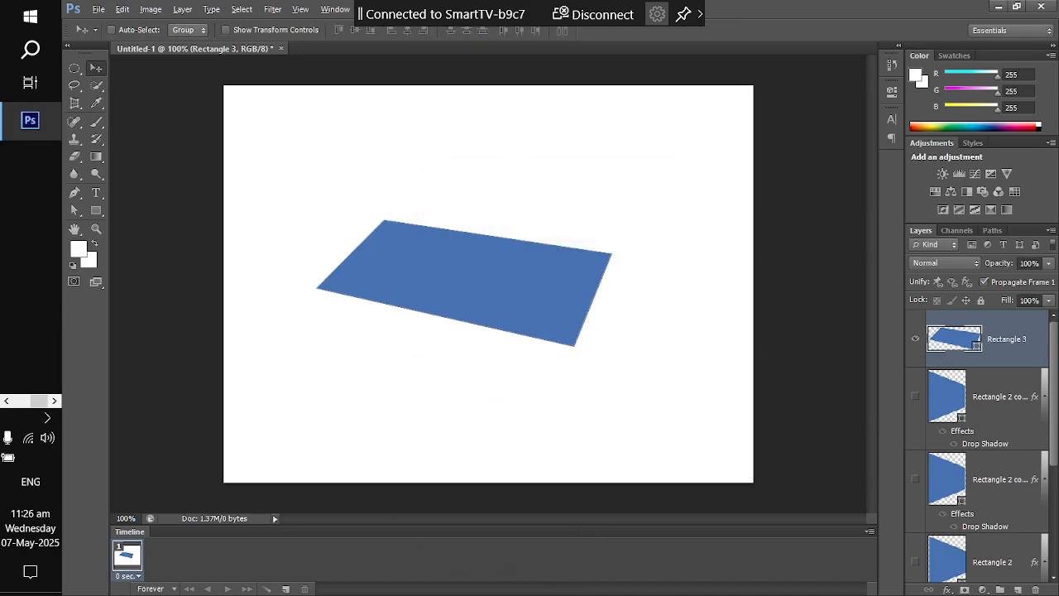
Add a drop shadow to the tilted sheet shape with a distance of 10 px and a size of 7 px
left_click(948, 589)
left_click(958, 431)
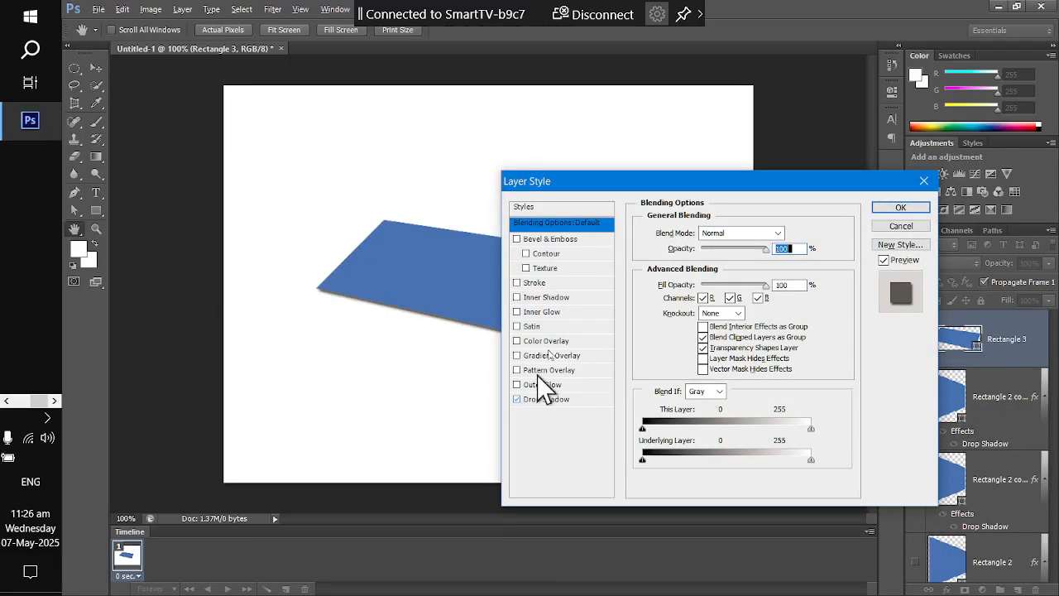
left_click_drag(653, 180, 819, 198)
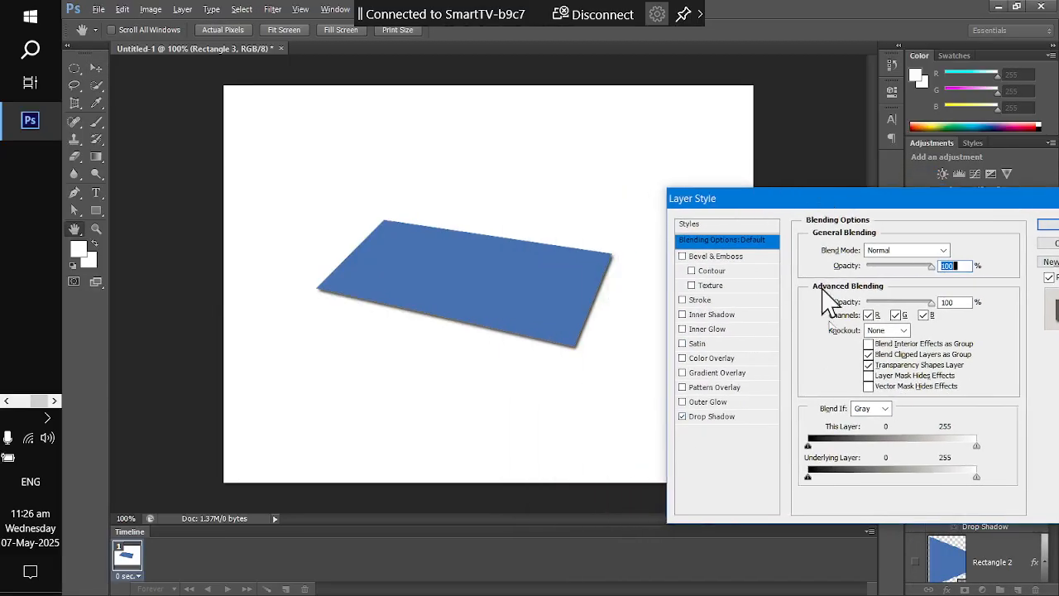
left_click(728, 416)
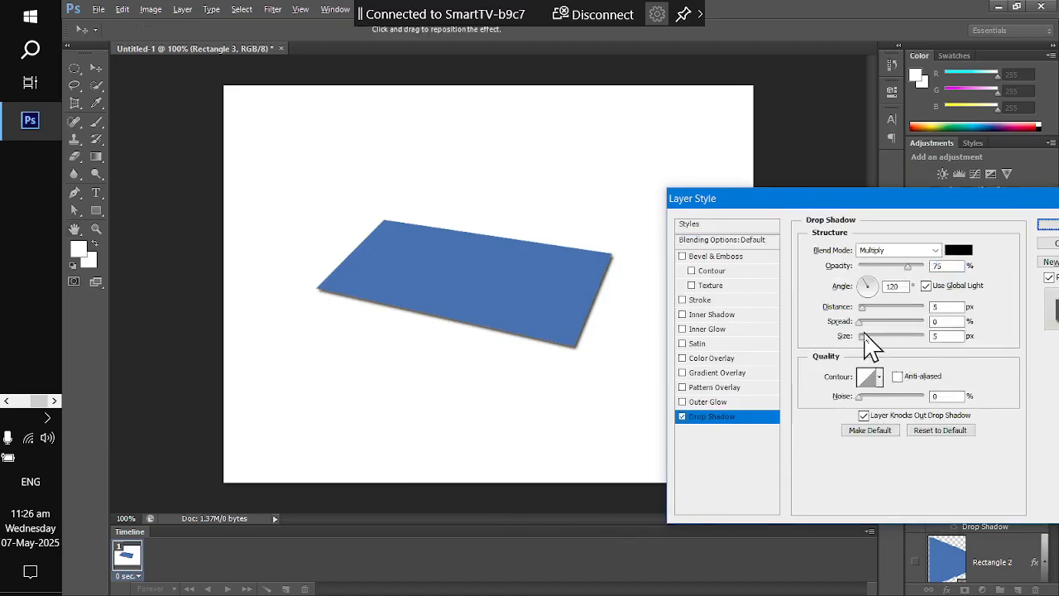
left_click_drag(863, 336, 867, 312)
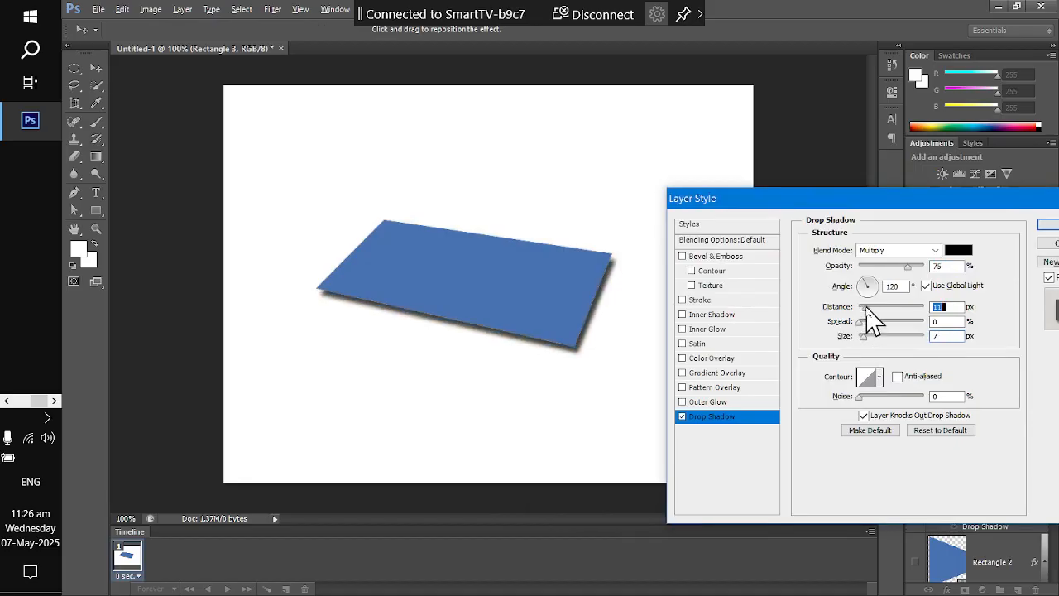
left_click_drag(867, 313, 865, 313)
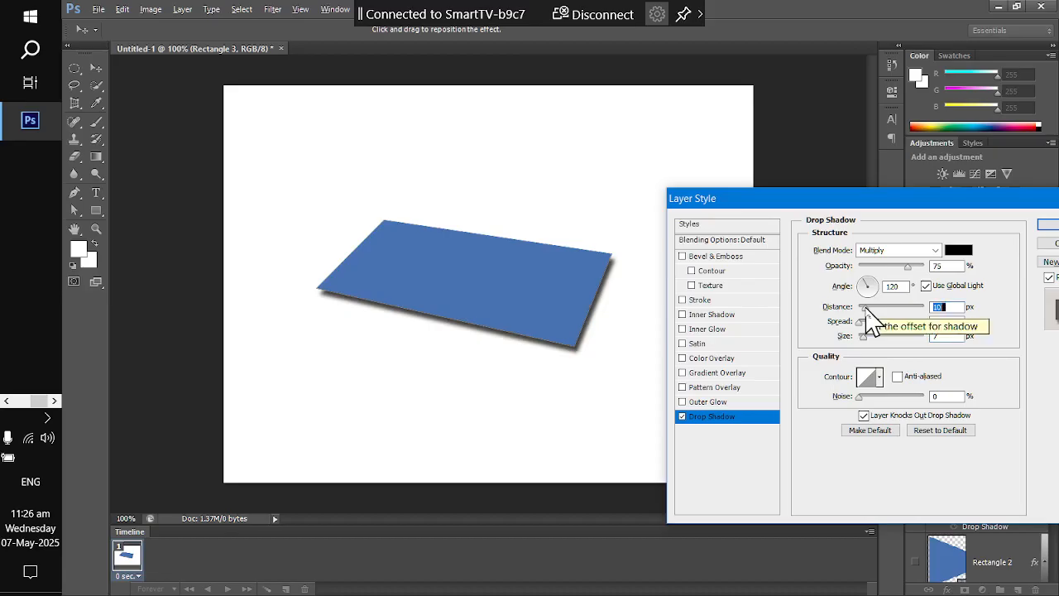
Turn off global light for the shadow, rotate its angle to -54°, and set spread to 8% and size to 24 px
left_click(926, 286)
left_click(878, 285)
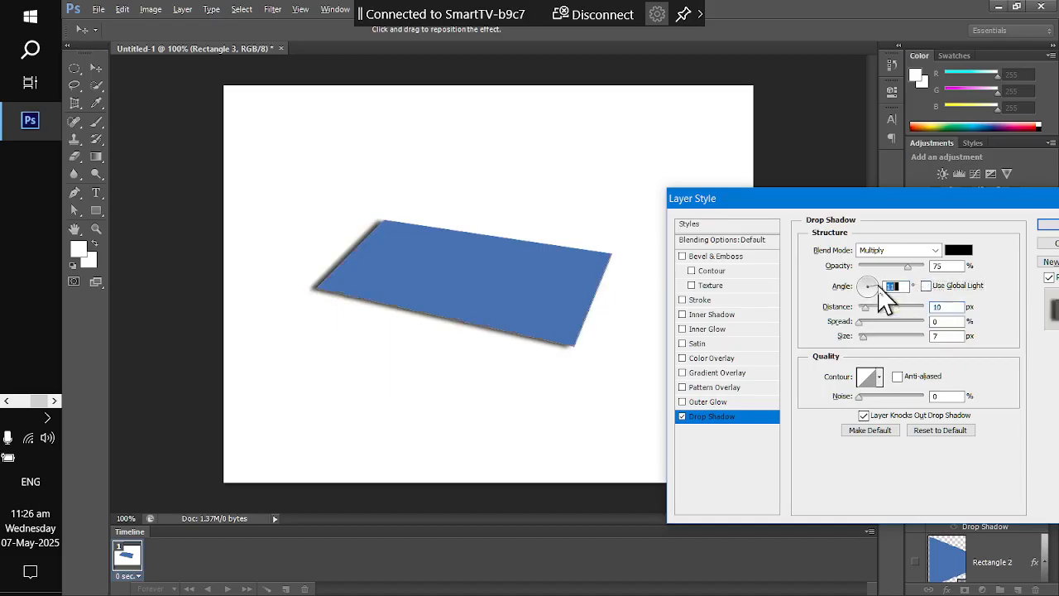
left_click_drag(881, 292, 867, 336)
left_click(865, 323)
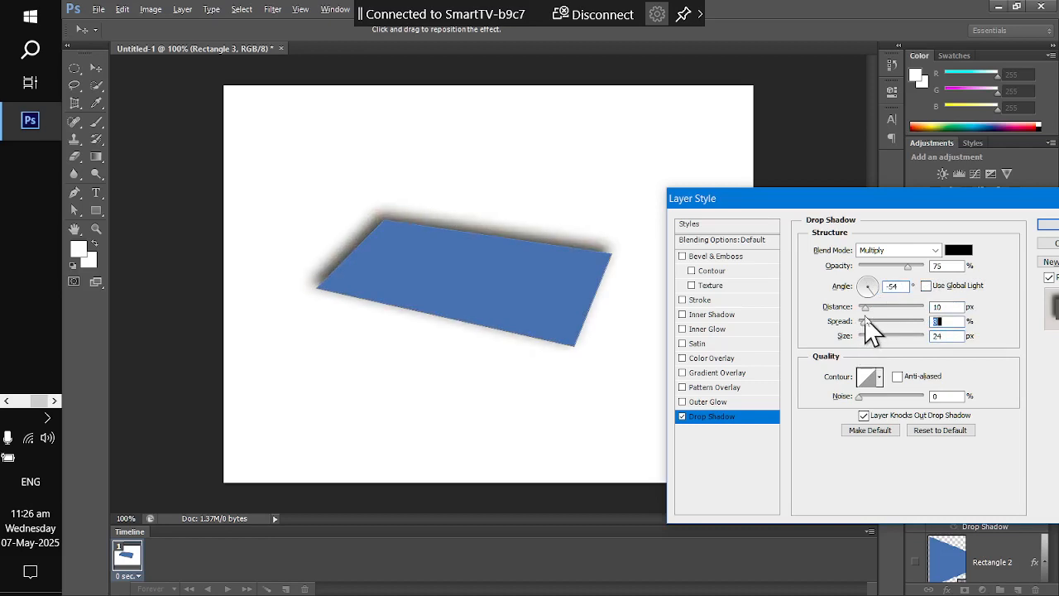
Reduce the shadow's distance to 0 px and its size to 8 px, readjust its angle, and apply the layer style
left_click_drag(866, 314, 864, 337)
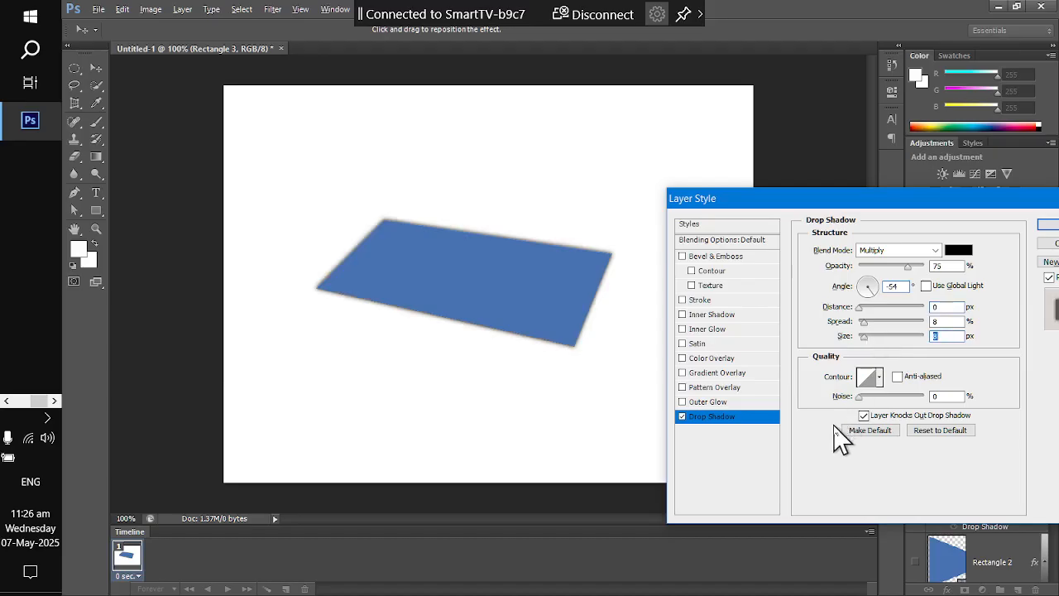
left_click(869, 285)
left_click_drag(875, 300, 890, 283)
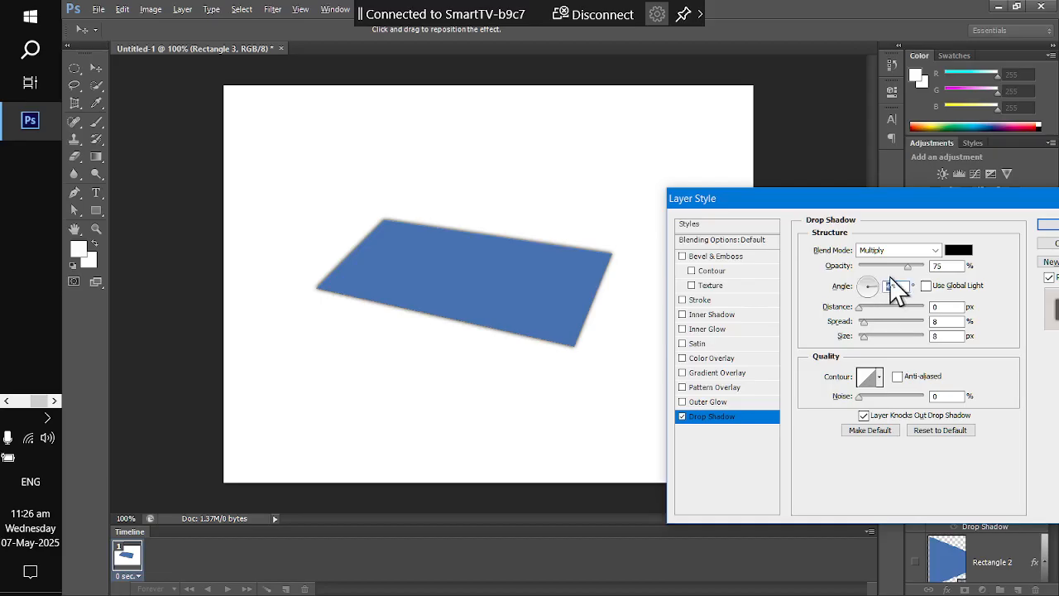
left_click(1053, 225)
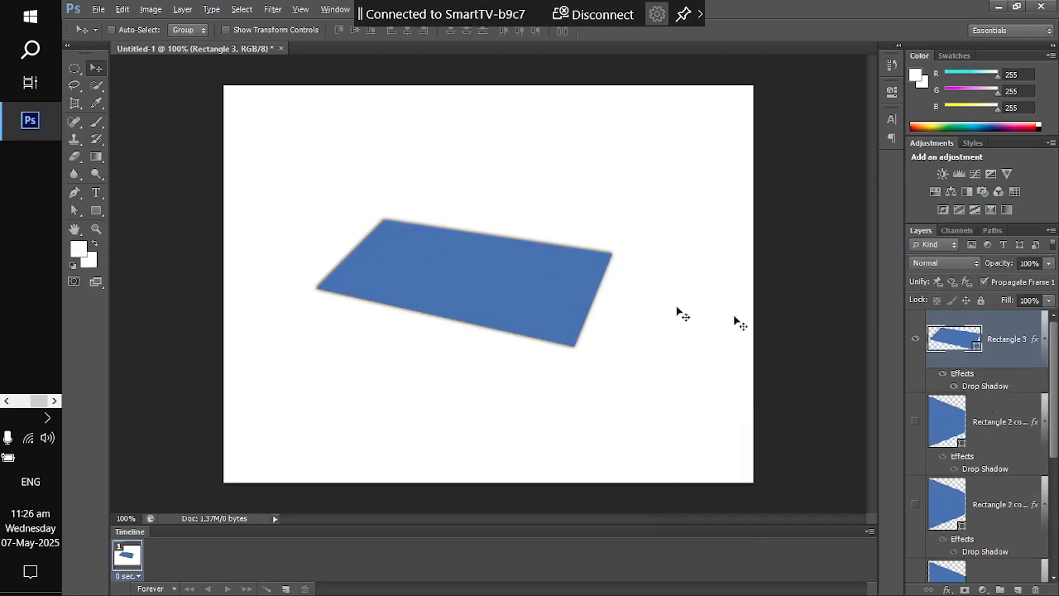
Hide the tilted sheet layer, draw a rectangle about 263 by 367 px, and move it slightly up and to the left
left_click(916, 340)
left_click(96, 210)
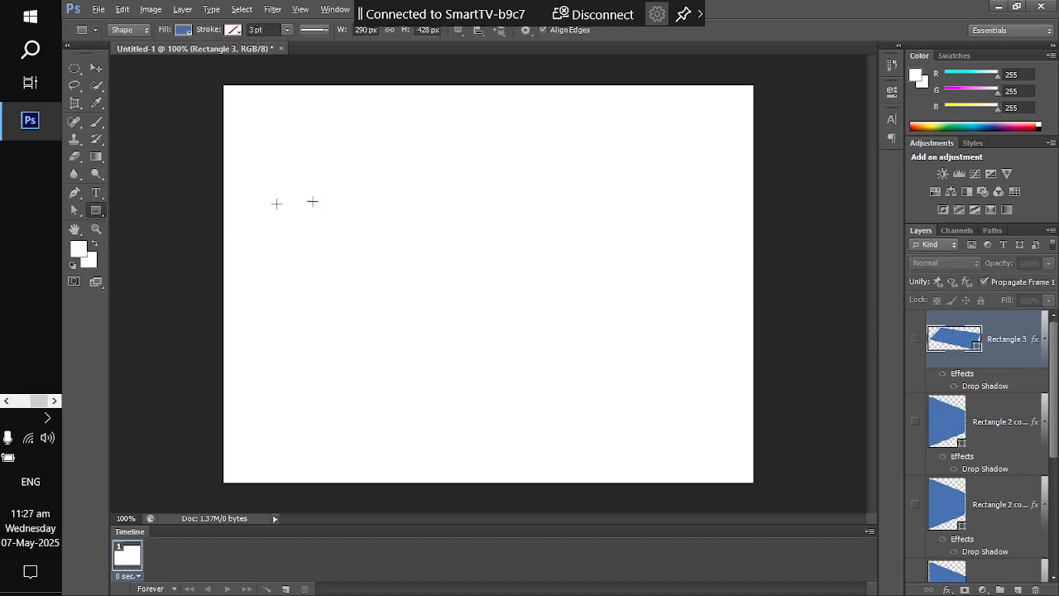
left_click_drag(408, 187, 581, 431)
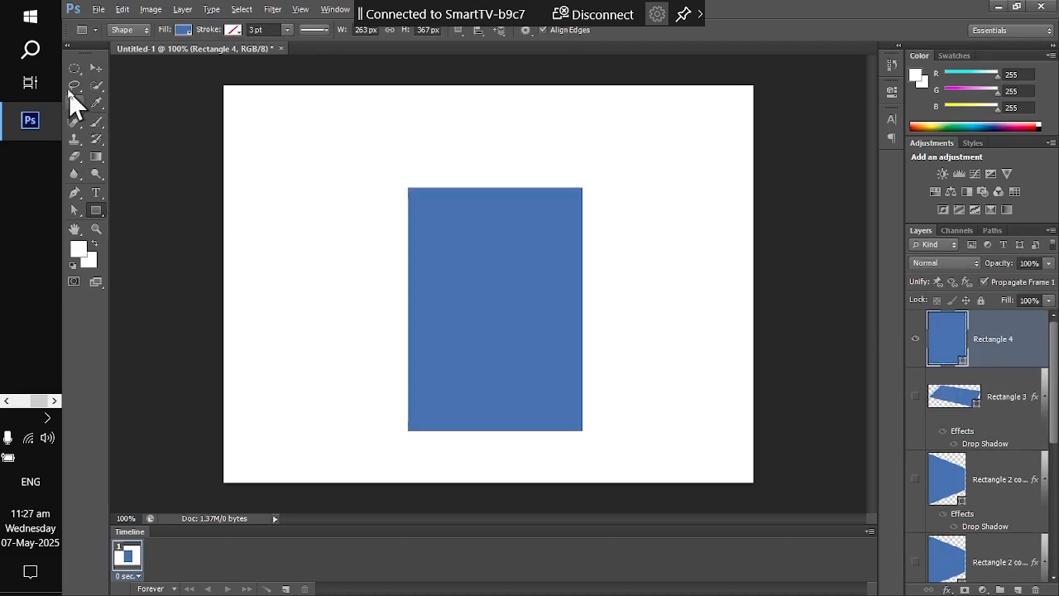
left_click(93, 67)
left_click_drag(433, 323, 403, 270)
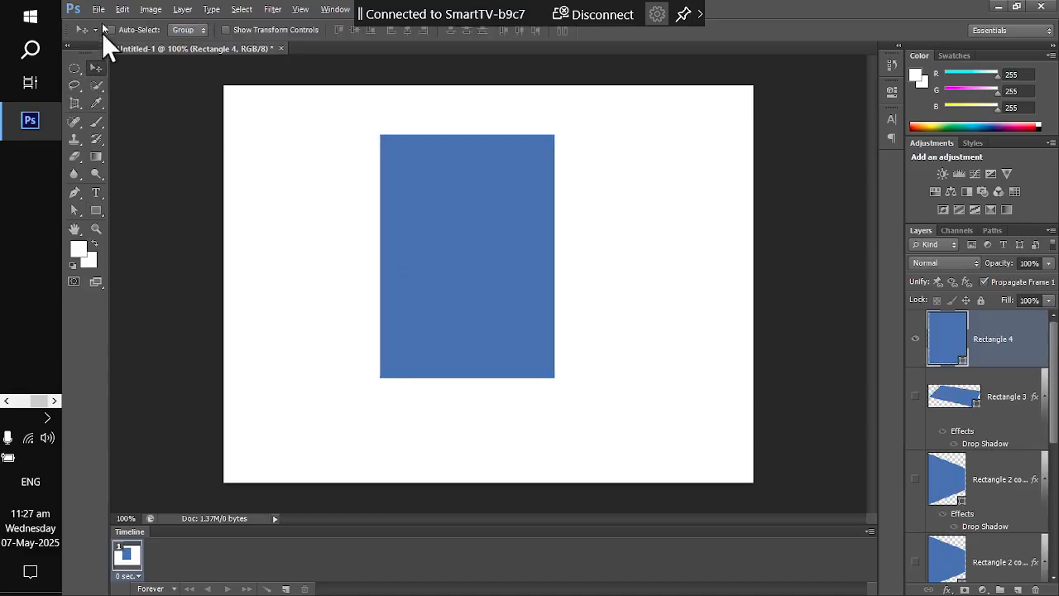
Start a Warp transformation on the new rectangle and apply the Arc style
left_click(121, 9)
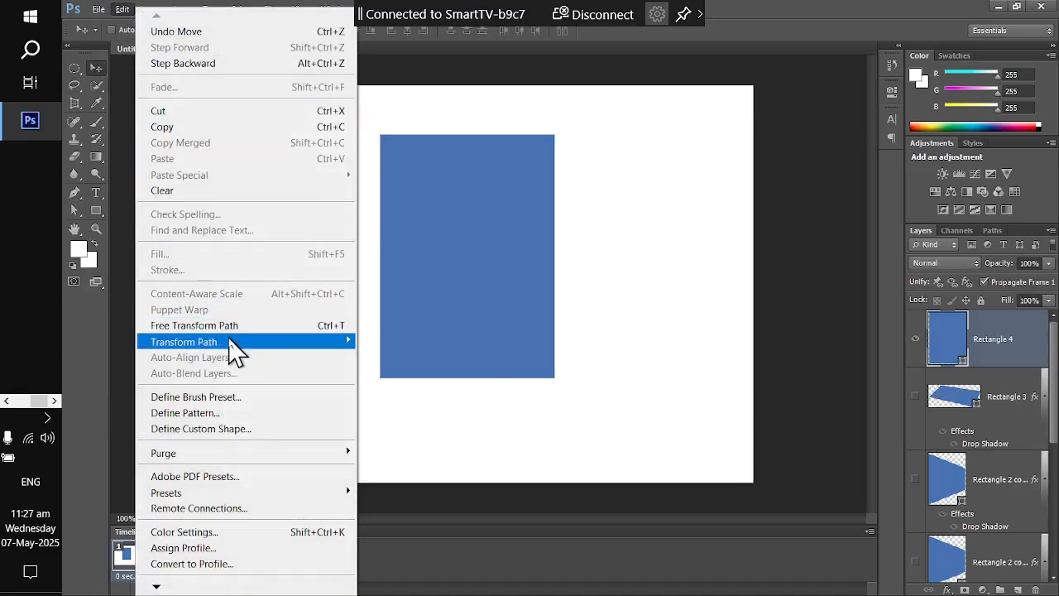
mouse_move(236, 342)
left_click(453, 464)
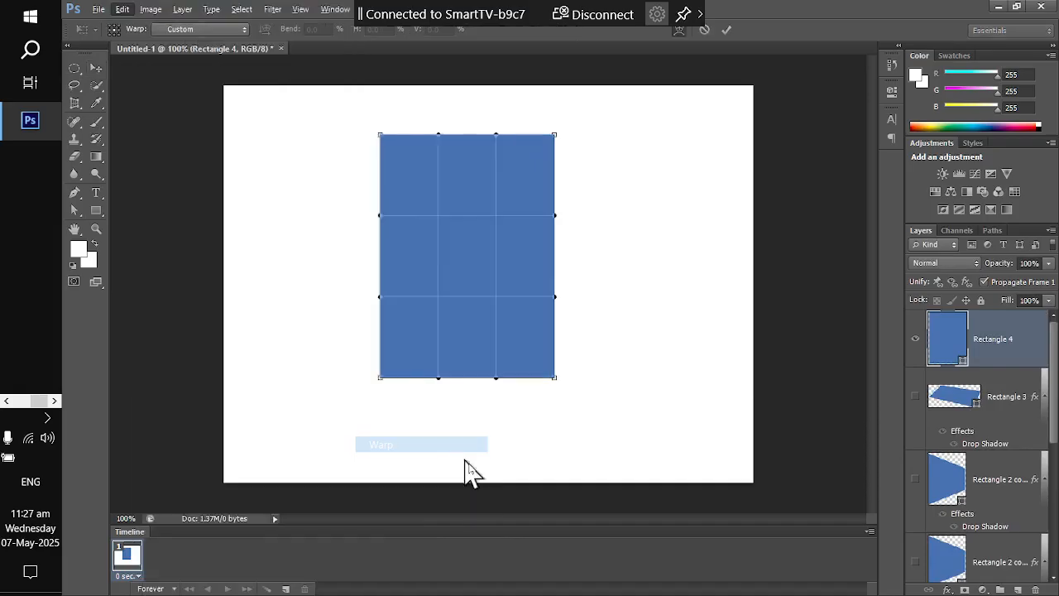
left_click(206, 29)
left_click(210, 95)
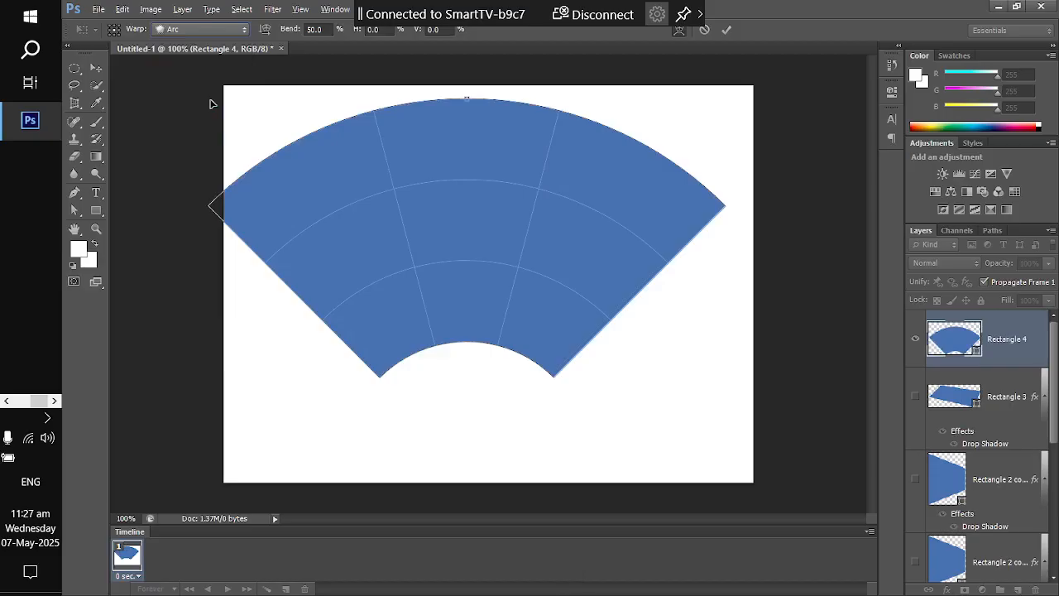
Try the Arc Lower, Arc Upper and Arch warp styles on the rectangle in turn
left_click(187, 33)
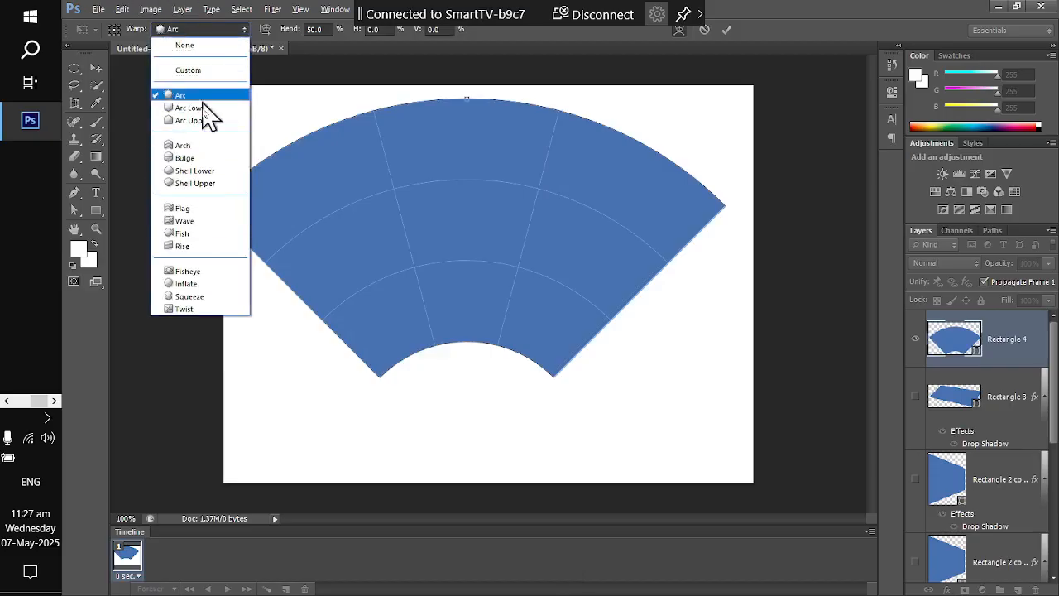
left_click(202, 111)
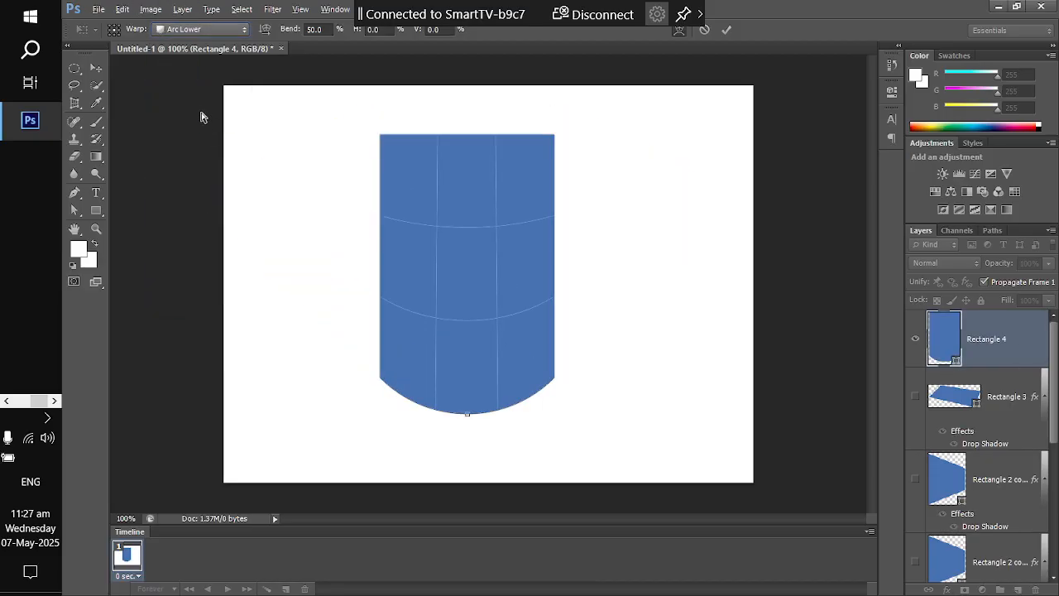
left_click(176, 28)
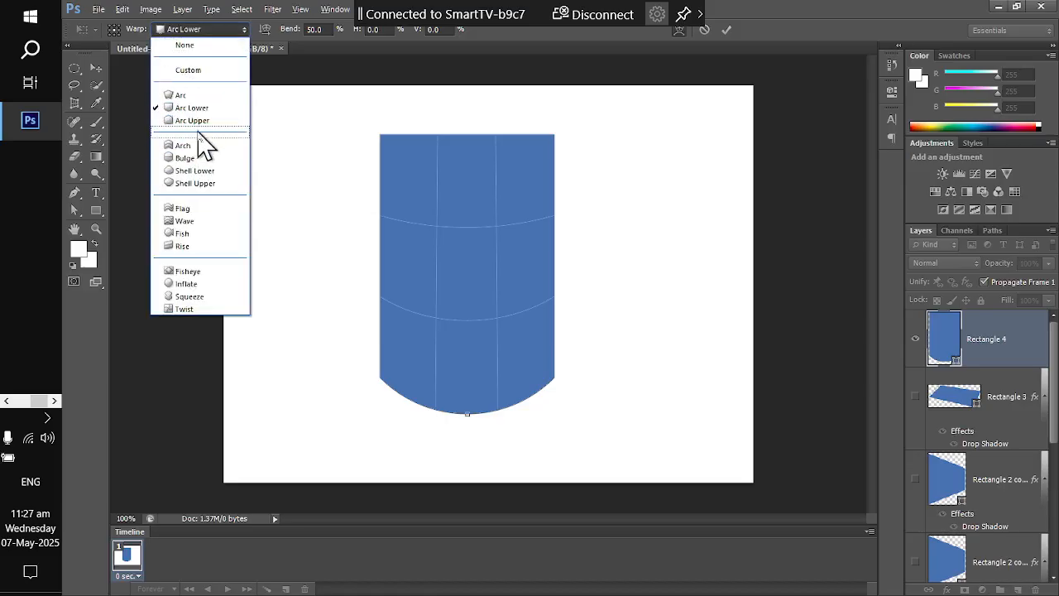
left_click(199, 122)
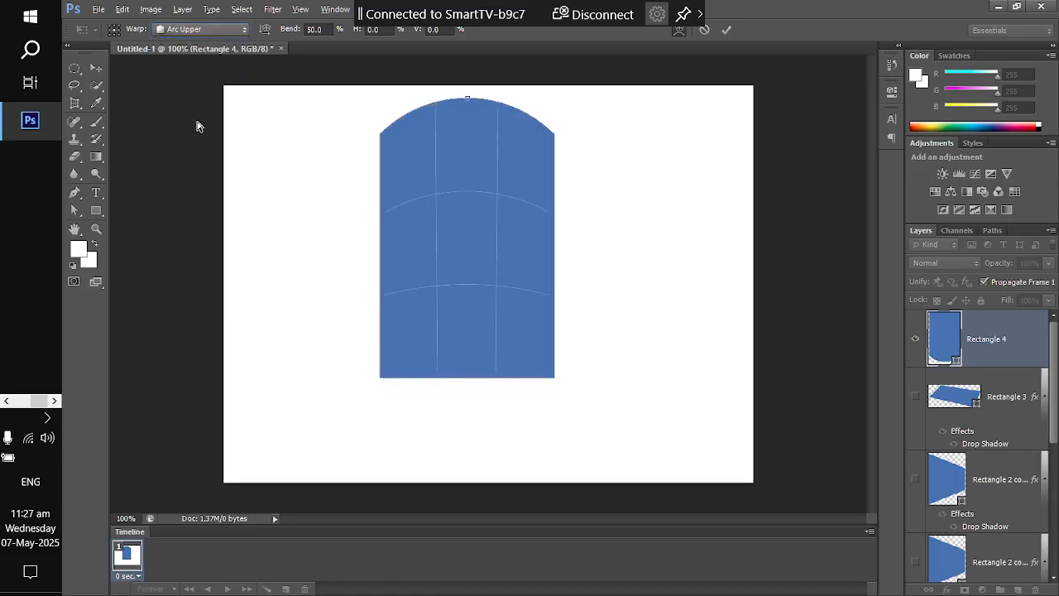
left_click(191, 29)
left_click(200, 145)
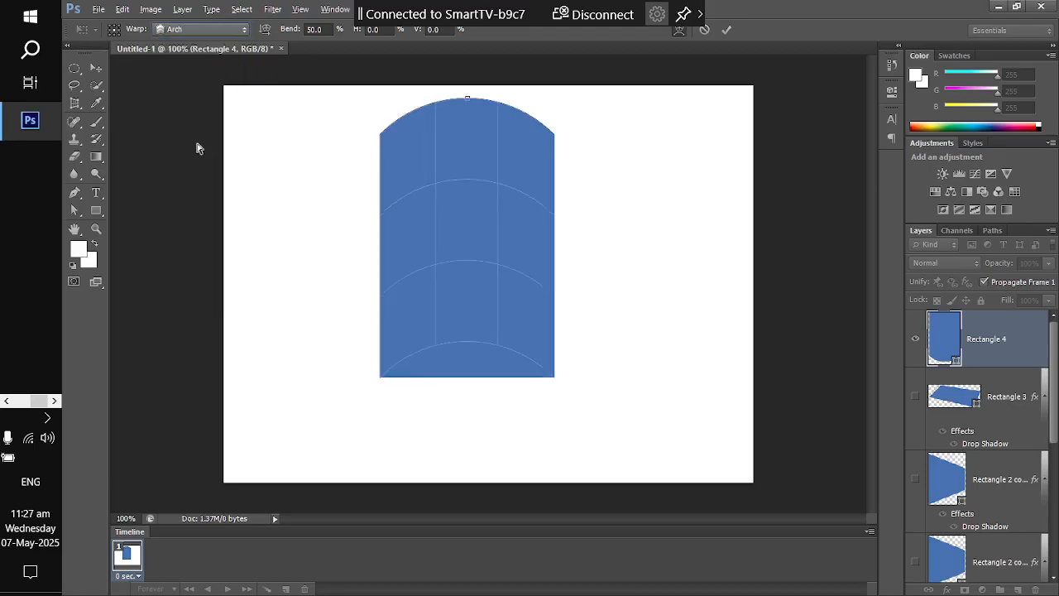
Try the Inflate and Flag warp styles on the rectangle, and switch the warp to Custom
left_click(199, 29)
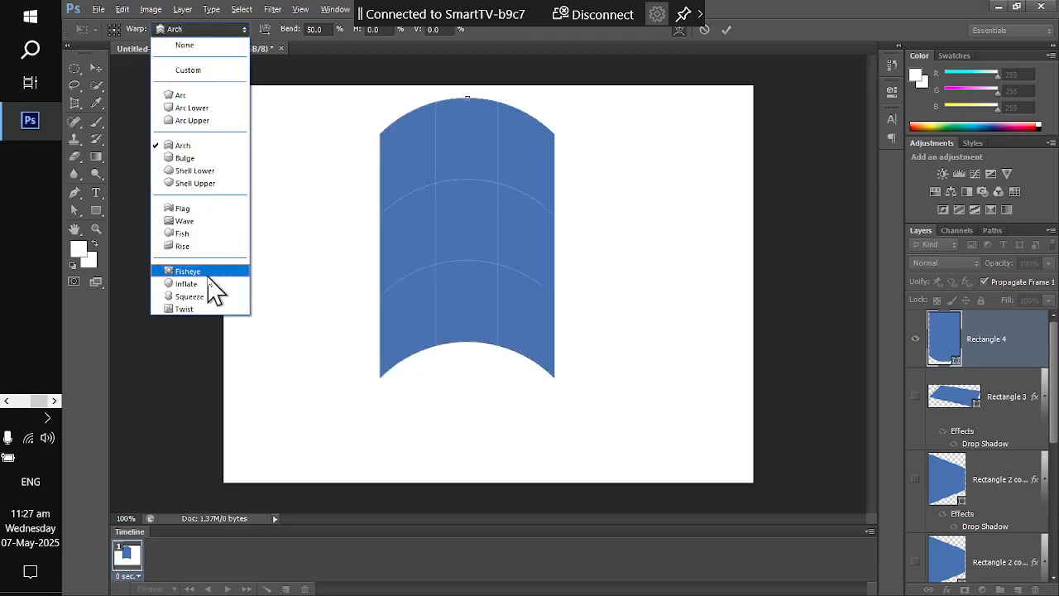
left_click(211, 285)
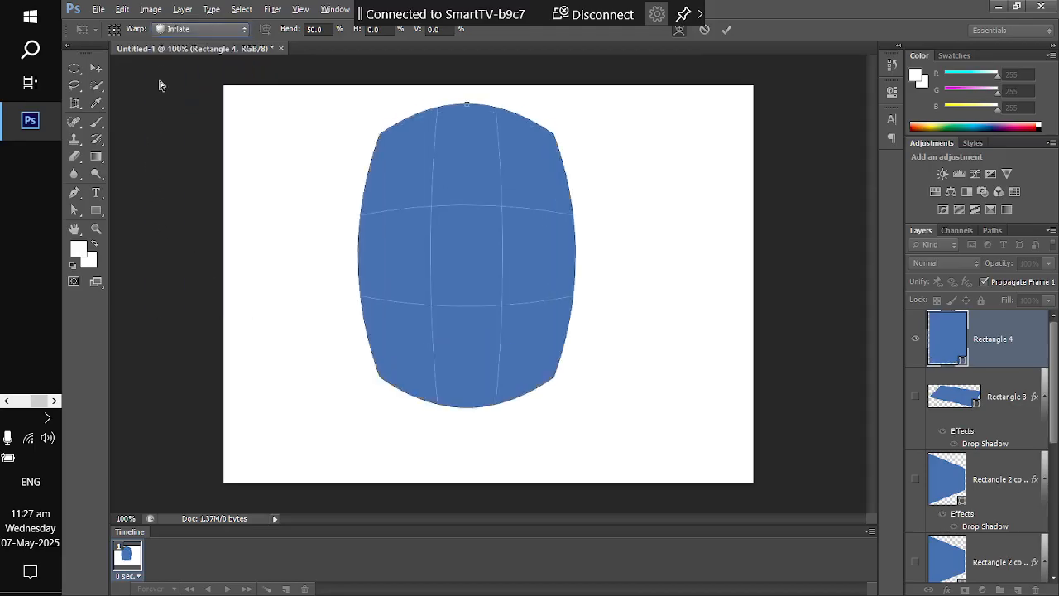
left_click(207, 31)
left_click(220, 217)
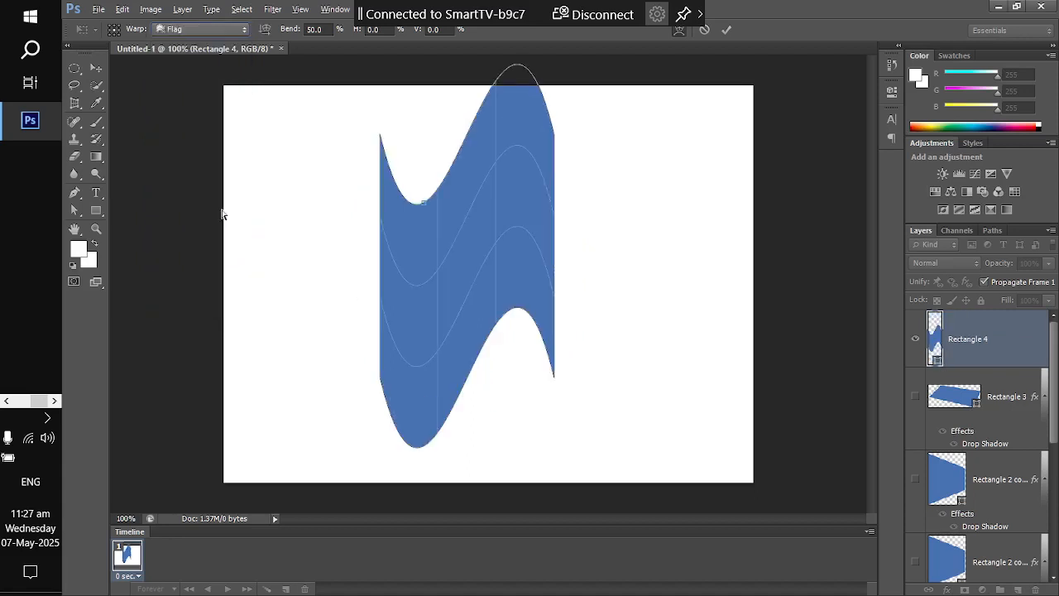
left_click(198, 31)
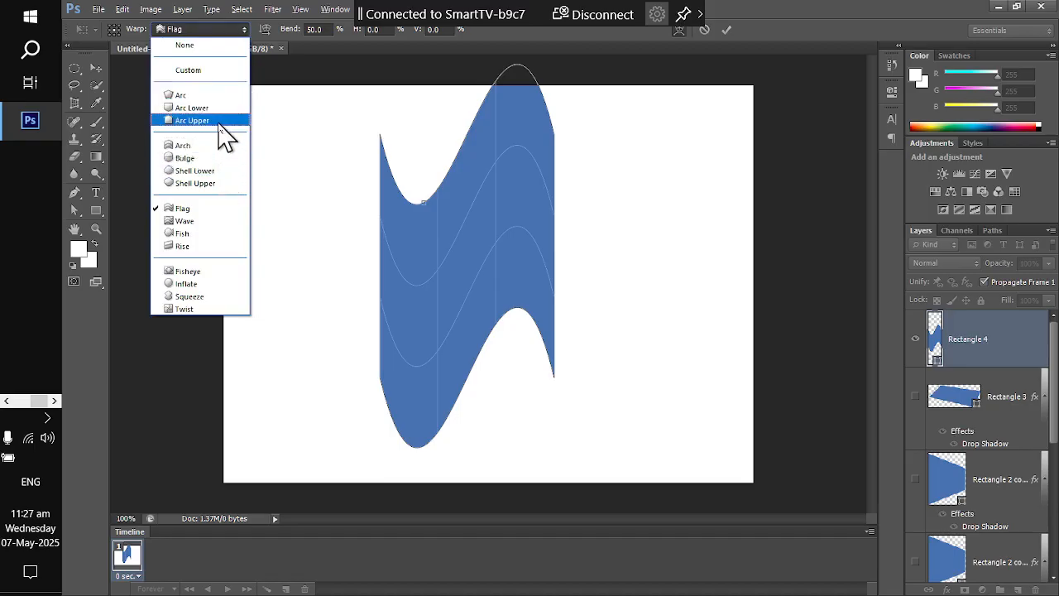
left_click(219, 75)
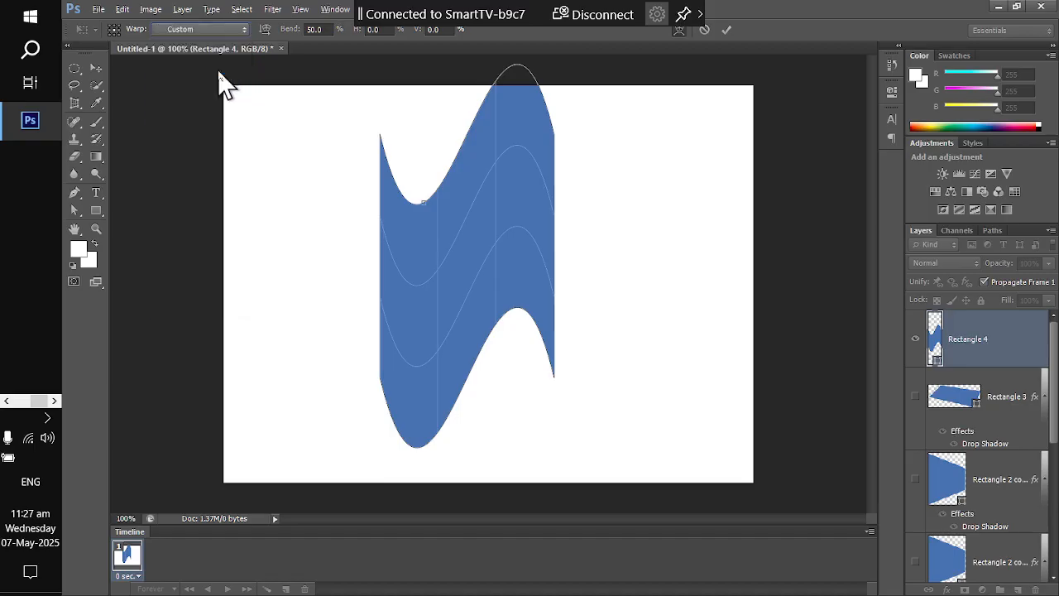
Set the rectangle's warp style to Arch and gradually reduce its bend to 30.1%
left_click(198, 33)
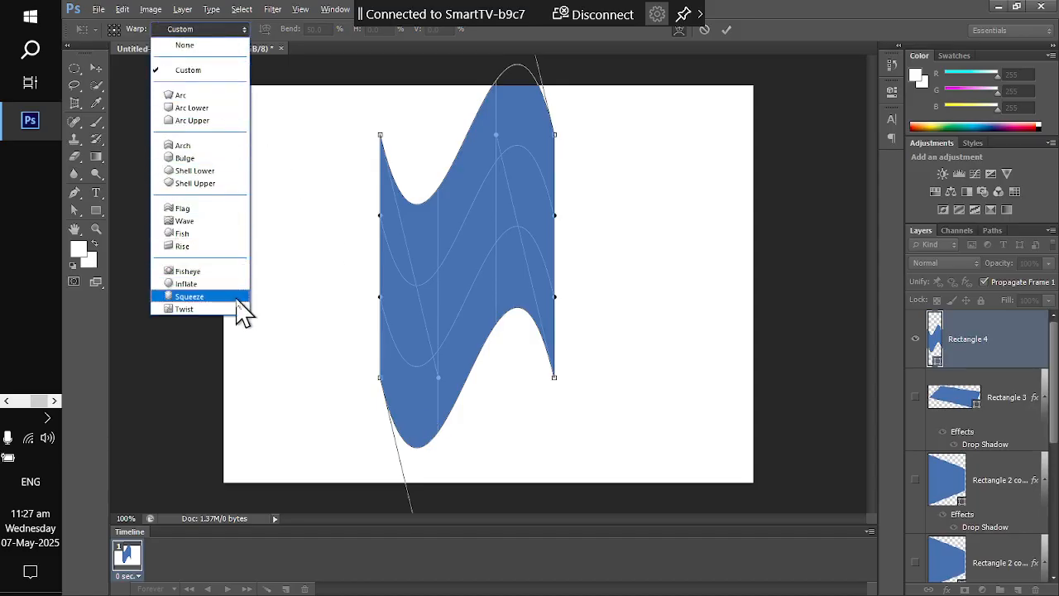
left_click(220, 146)
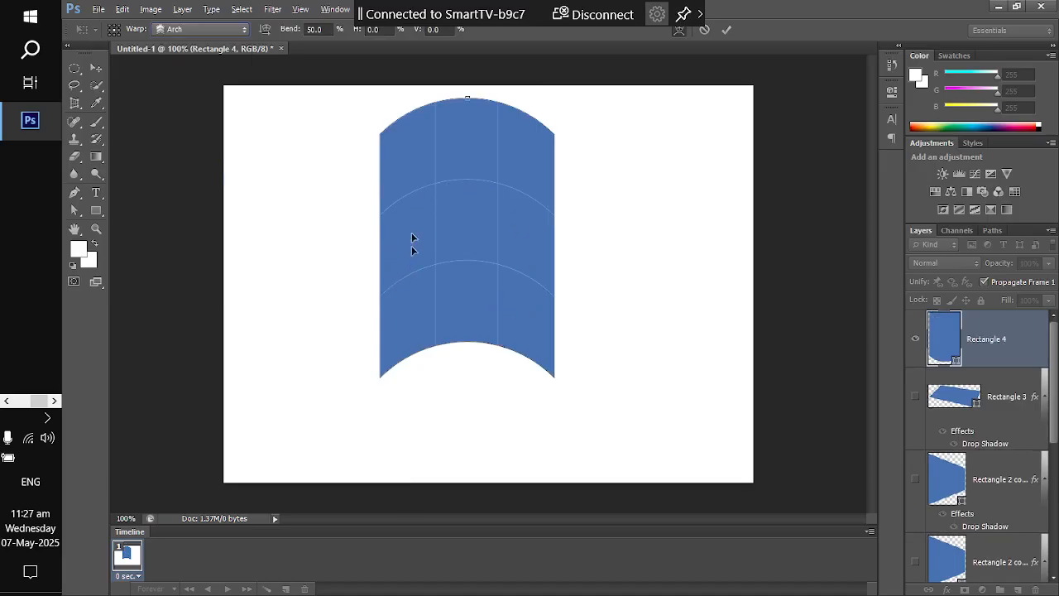
left_click(327, 29)
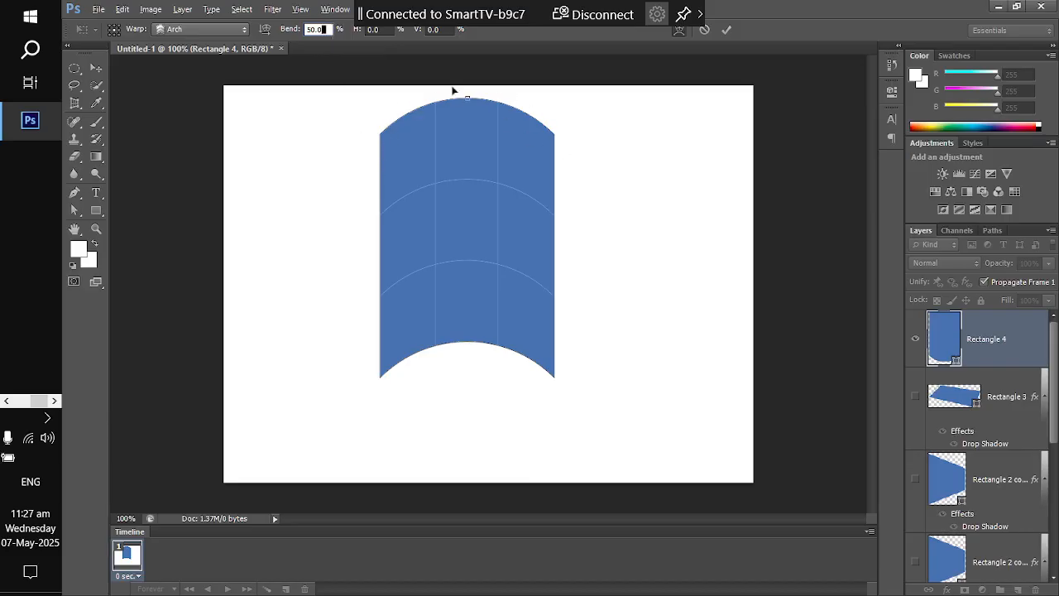
left_click(326, 29)
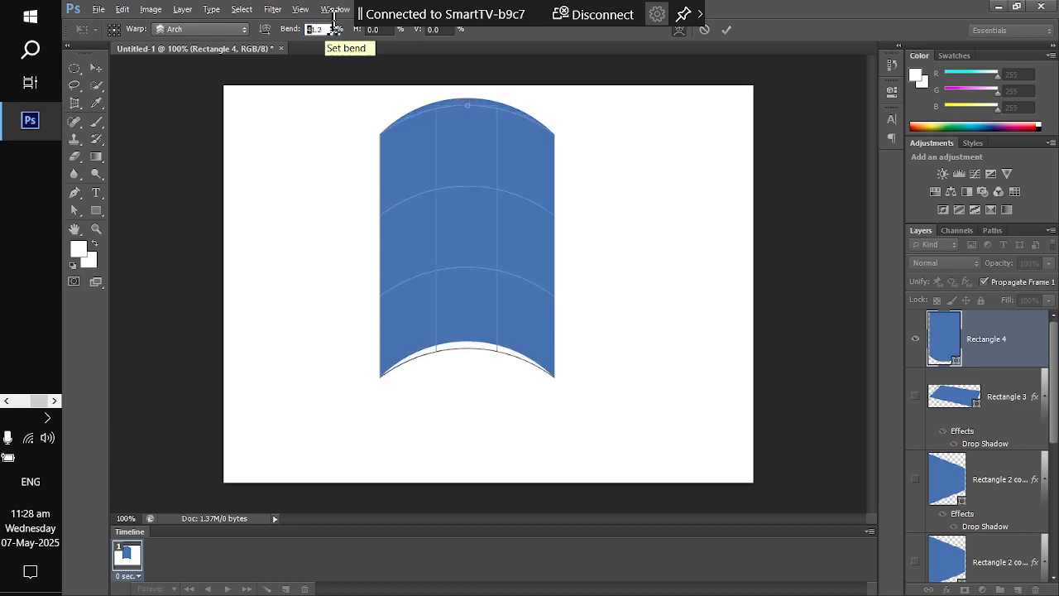
key("Down")
key("Down")
key("Down")
key("Down")
key("Down")
key("Down")
key("Down")
key("Down")
key("Down")
key("Down")
key("Down")
key("Down")
key("Down")
key("Down")
key("Down")
key("Down")
key("Down")
key("Down")
key("Down")
key("Down")
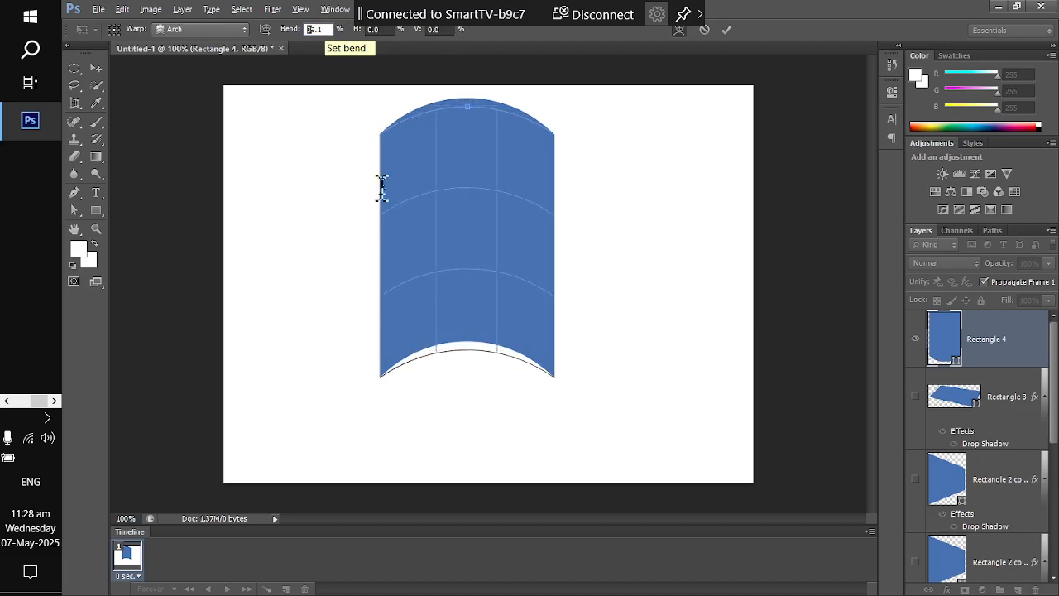
key("Down")
key("Down")
key("Down")
key("Down")
key("Down")
key("Down")
key("Down")
key("Down")
key("Down")
key("Down")
key("Down")
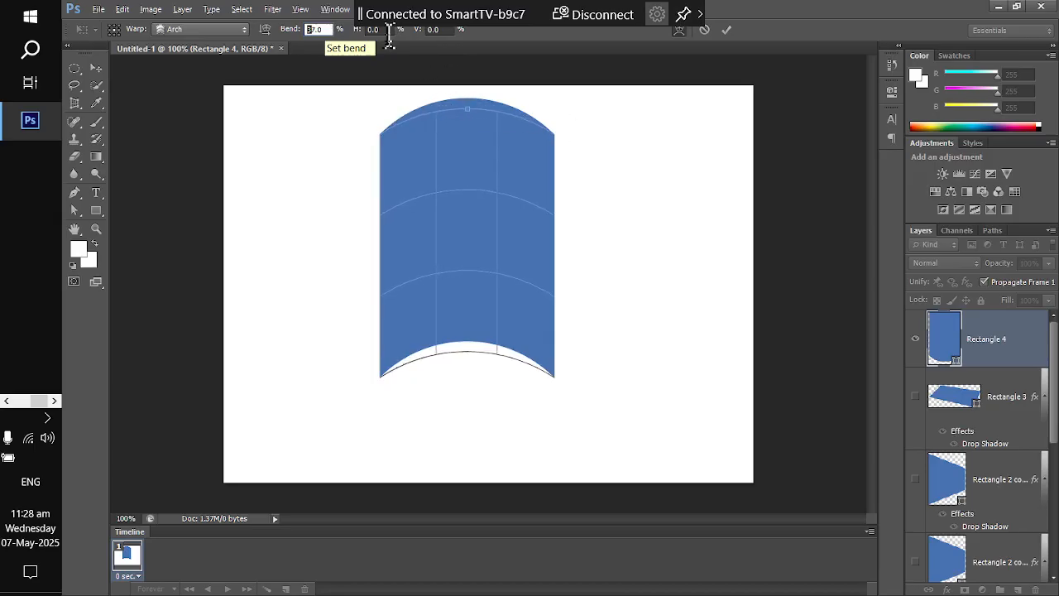
key("Down")
key("Down")
key("Down")
key("Down")
key("Down")
key("Down")
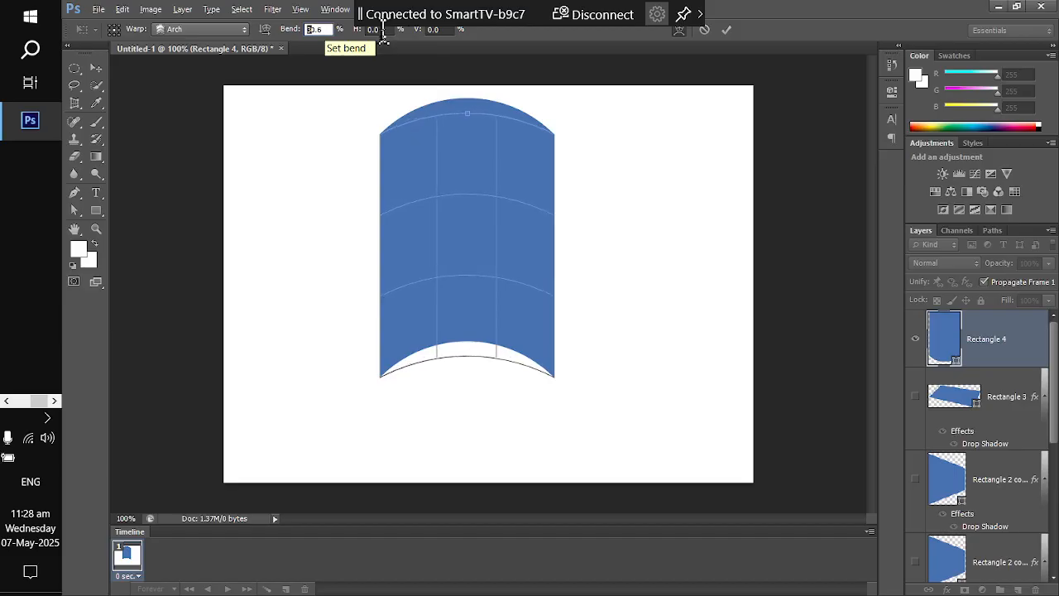
key("Down")
key("Down")
key("Down")
key("Down")
key("Down")
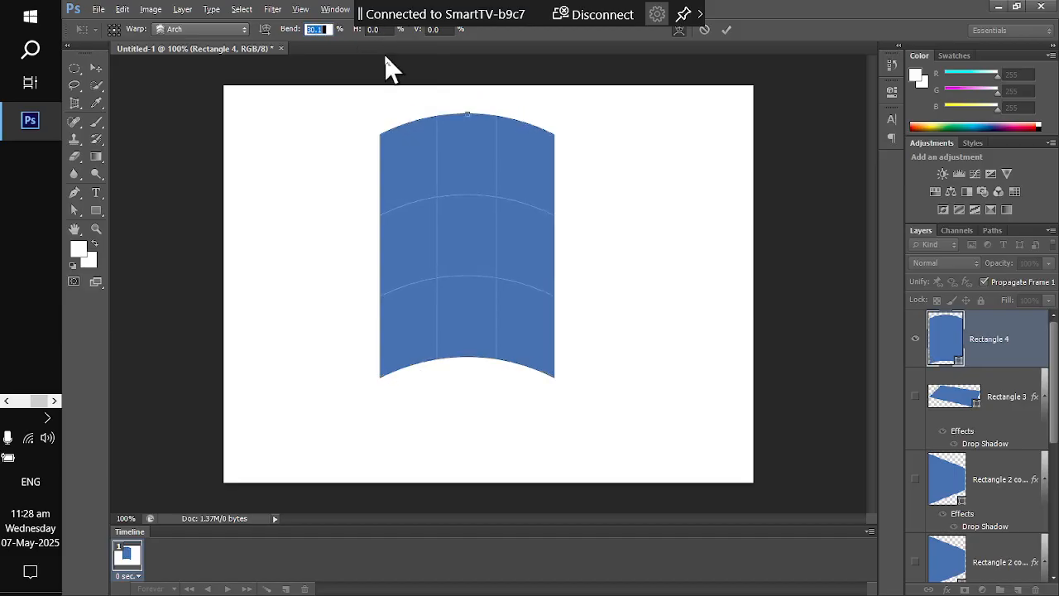
Gradually raise the horizontal distortion of the rectangle's Arch warp to 5.9%
left_click(382, 29)
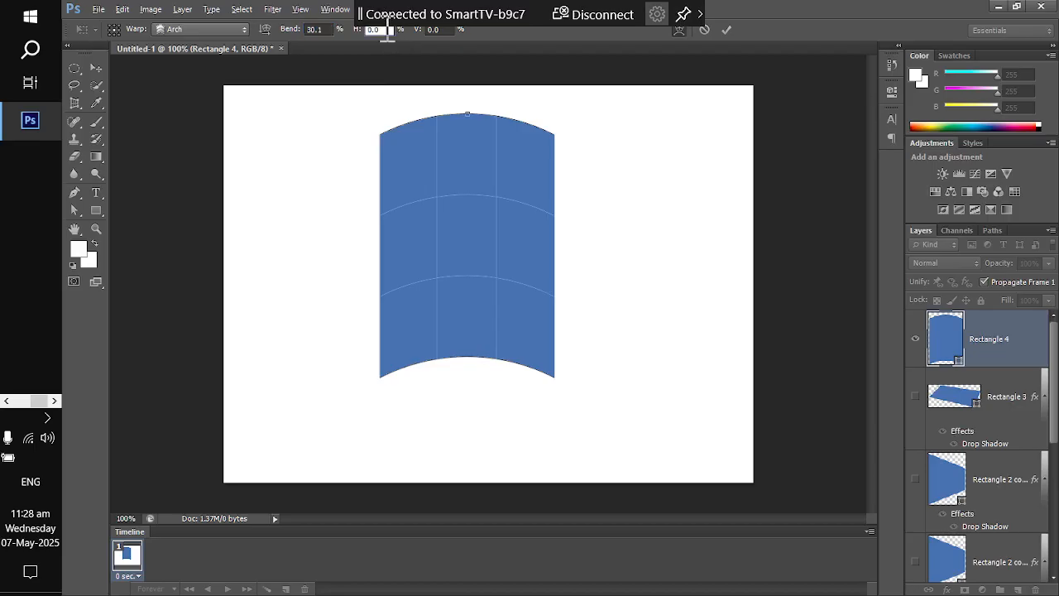
key("Up")
key("Up")
key("Up")
key("Up")
key("Up")
key("Up")
key("Up")
key("Up")
key("Up")
key("Up")
key("Up")
key("Up")
key("Up")
key("Up")
key("Up")
key("Up")
key("Up")
key("Up")
key("Up")
key("Up")
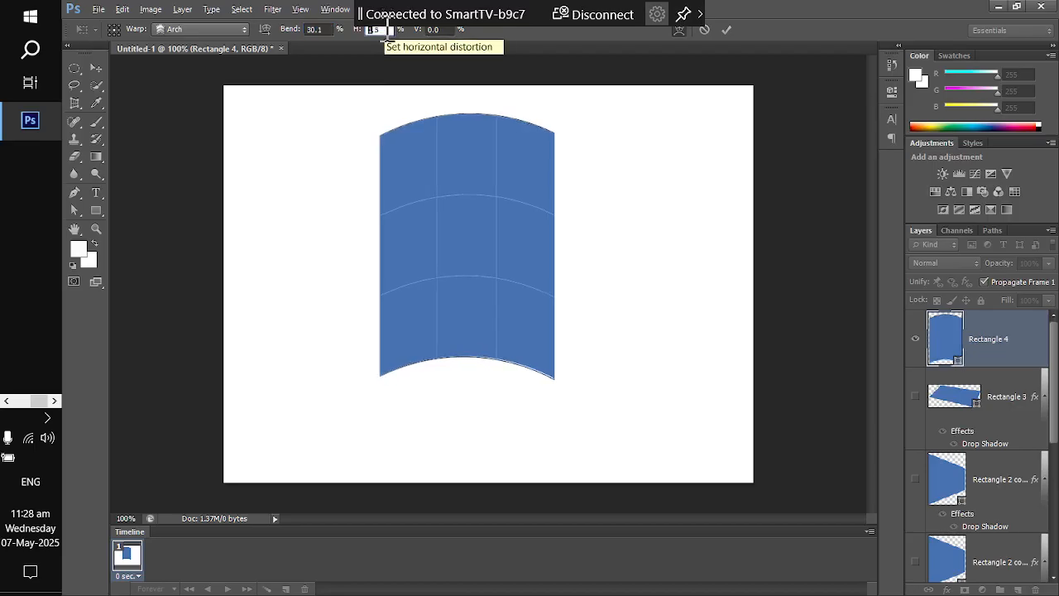
key("Up")
key("Up")
key("Up")
key("Up")
key("Up")
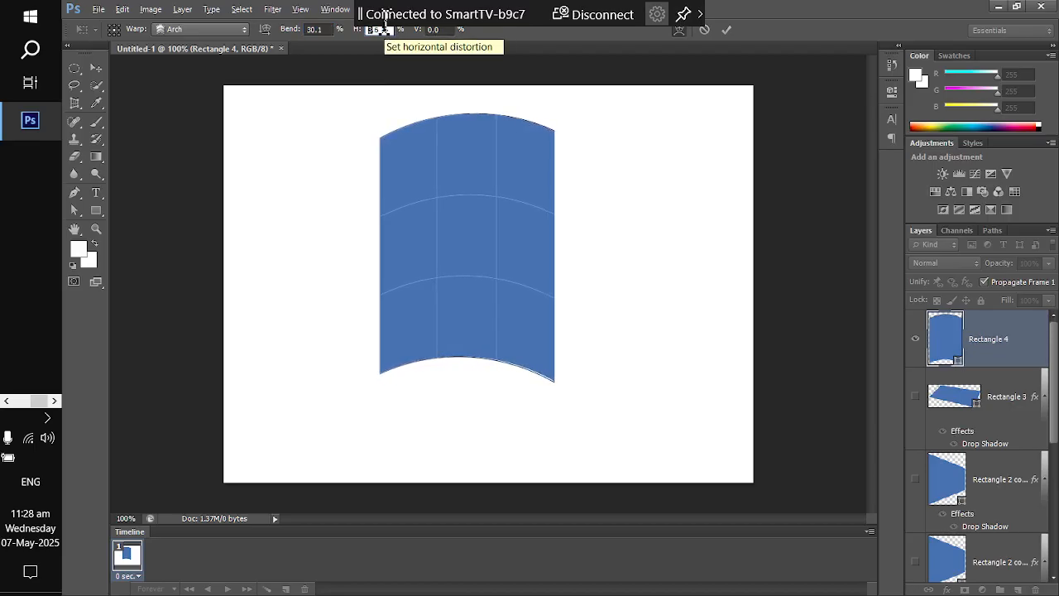
key("Up")
key("Up")
key("Up")
key("Up")
key("Up")
key("Up")
key("Up")
key("Up")
key("Up")
key("Up")
key("Up")
key("Up")
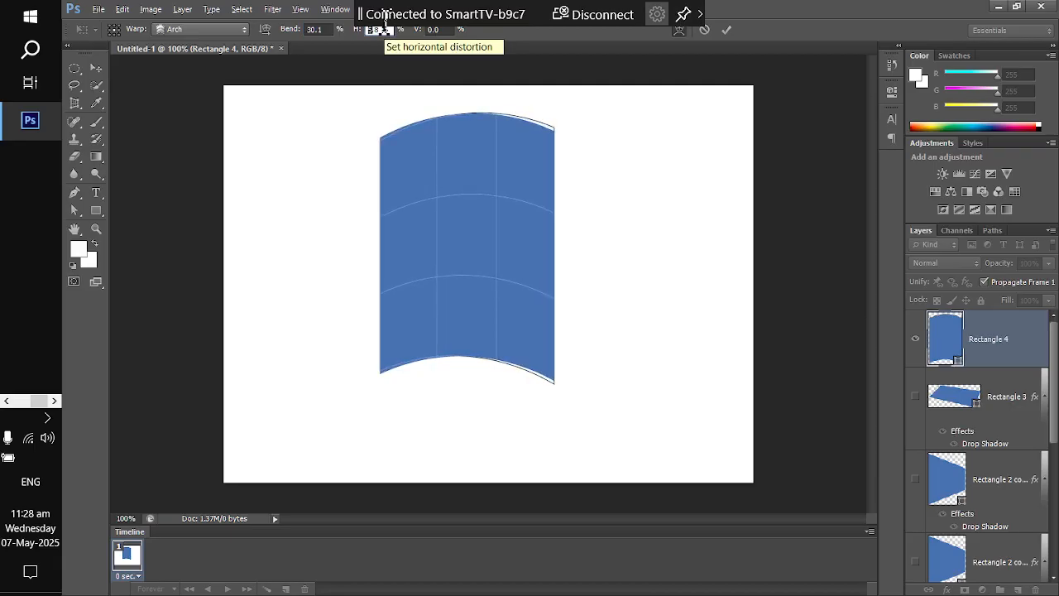
Gradually raise the warp's vertical distortion to 3.6% and apply the transformation
left_click(440, 31)
key("Up")
key("Up")
key("Up")
key("Up")
key("Up")
key("Up")
key("Up")
key("Up")
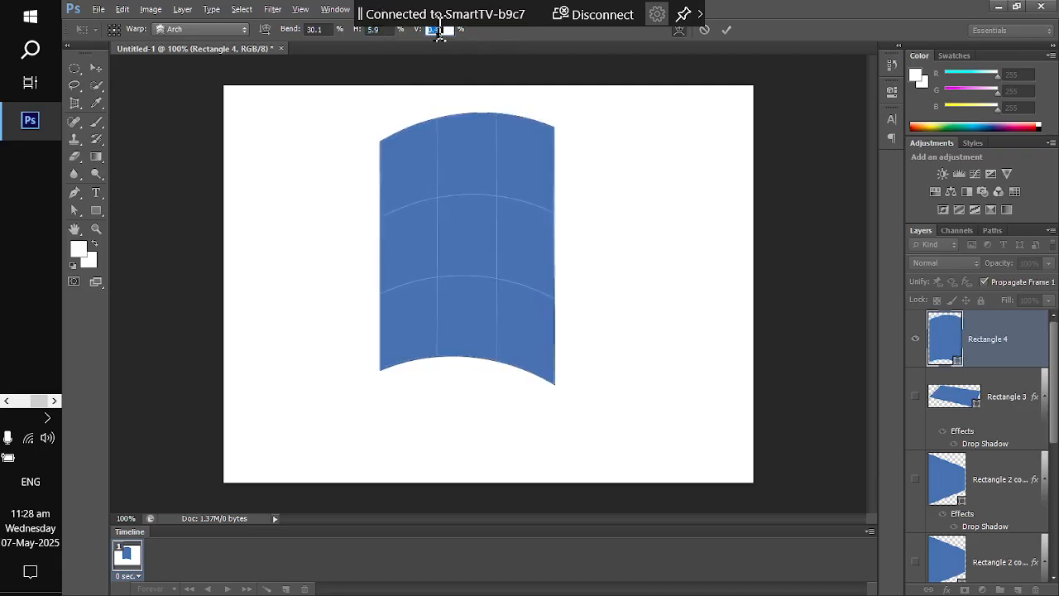
key("Up")
key("Up")
key("Up")
key("Up")
key("Up")
key("Up")
key("Up")
key("Up")
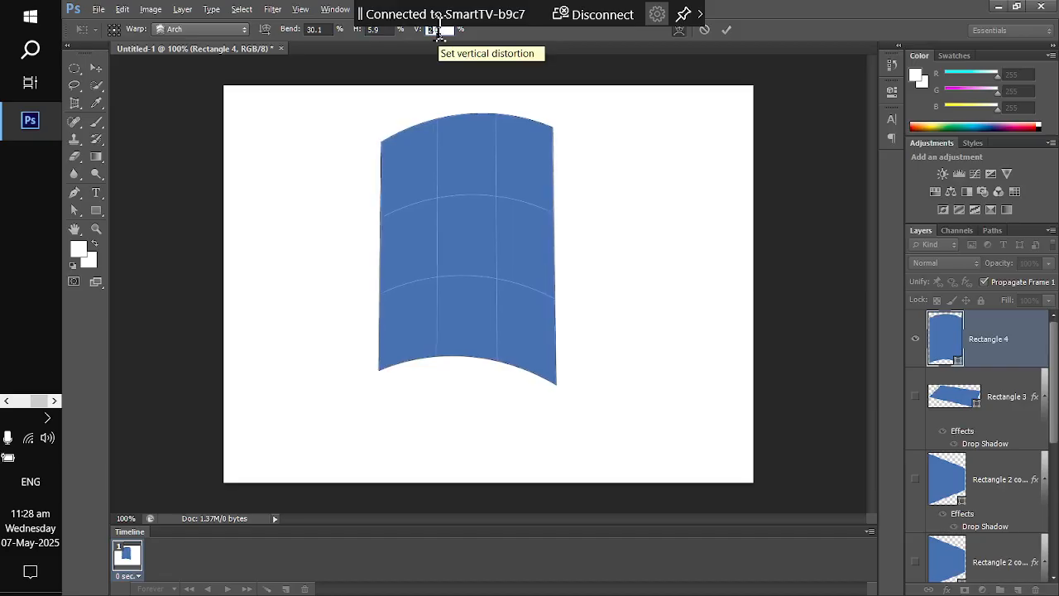
key("Up")
key("Up")
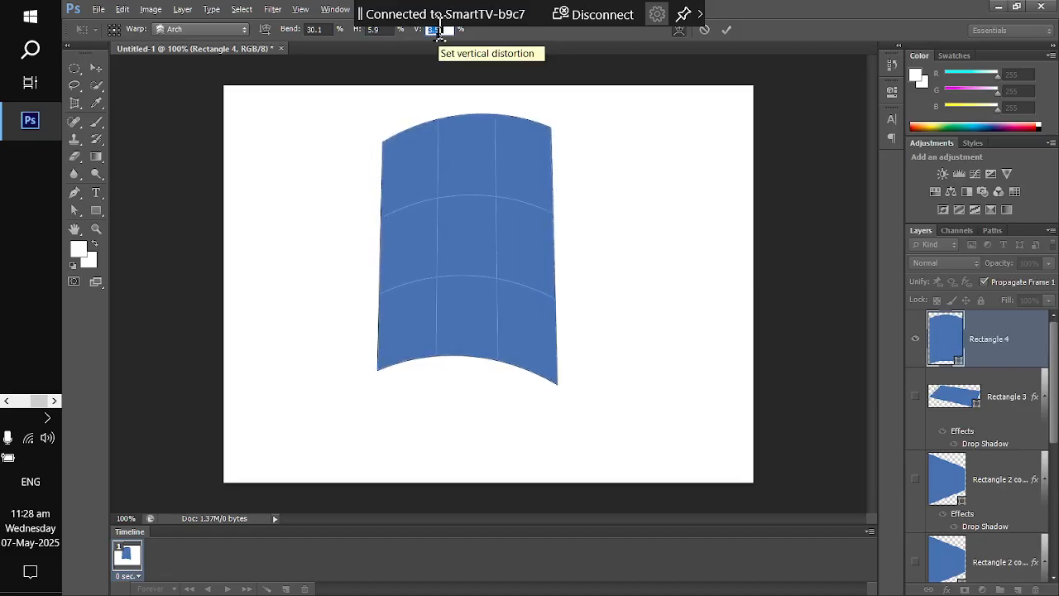
left_click(96, 68)
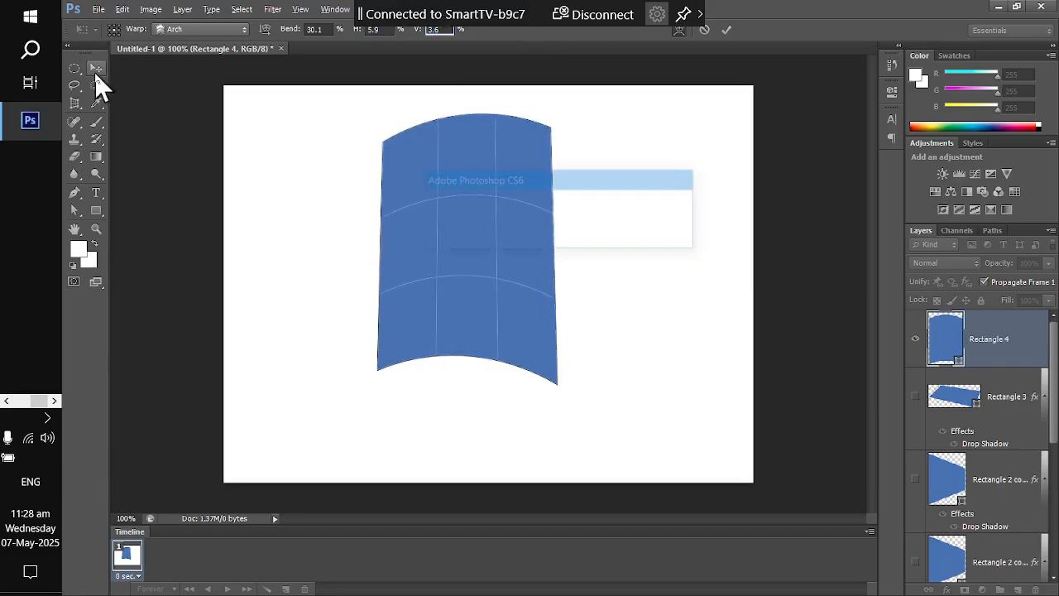
left_click(490, 235)
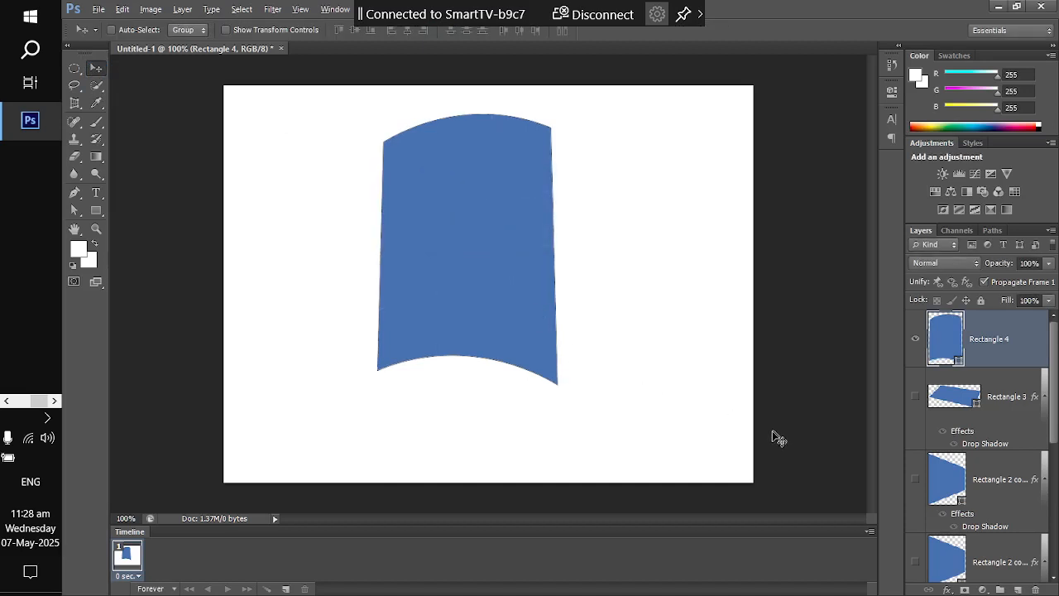
Move the warped rectangle to the canvas's lower right, duplicate its layer, and place the copy to the left of the original
left_click_drag(540, 286, 692, 362)
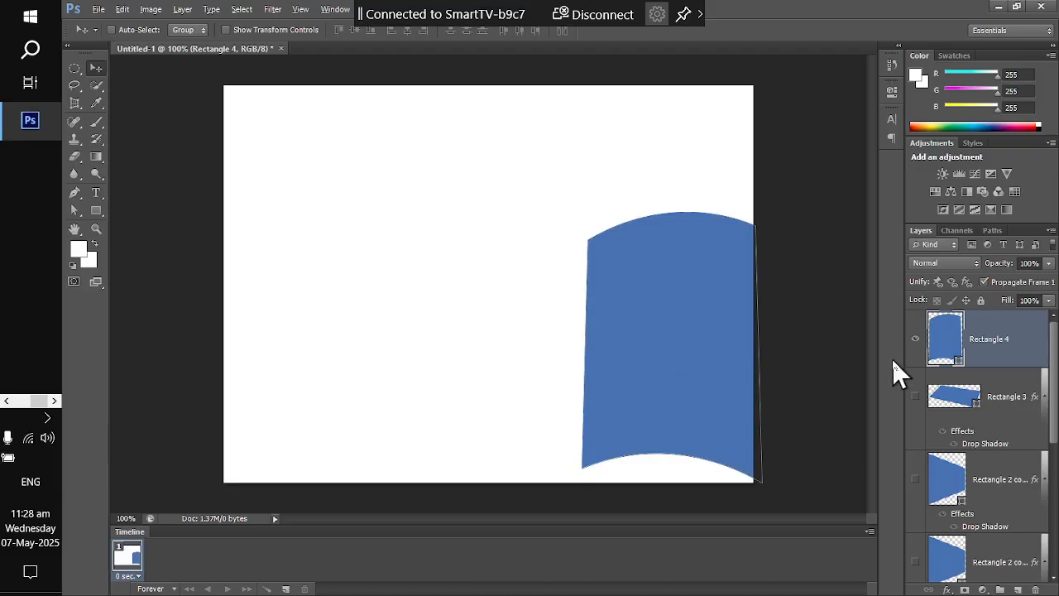
key("ctrl+j")
left_click_drag(682, 346, 468, 349)
Flip the Rectangle 4 copy horizontally and move it right beside the original, like the facing page of an open book
left_click(121, 10)
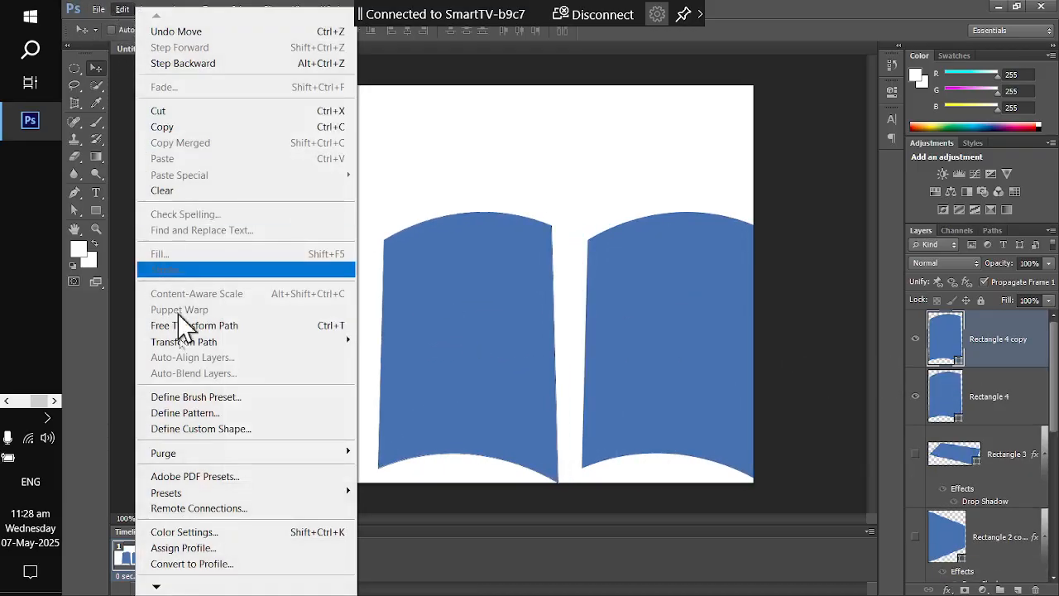
mouse_move(216, 341)
left_click(436, 524)
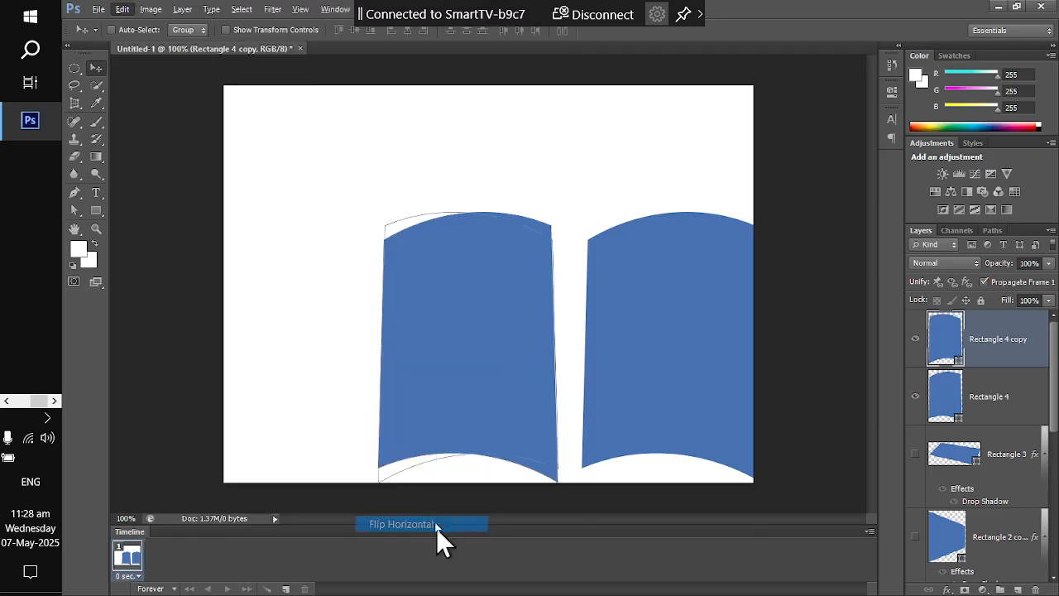
left_click_drag(455, 383, 484, 385)
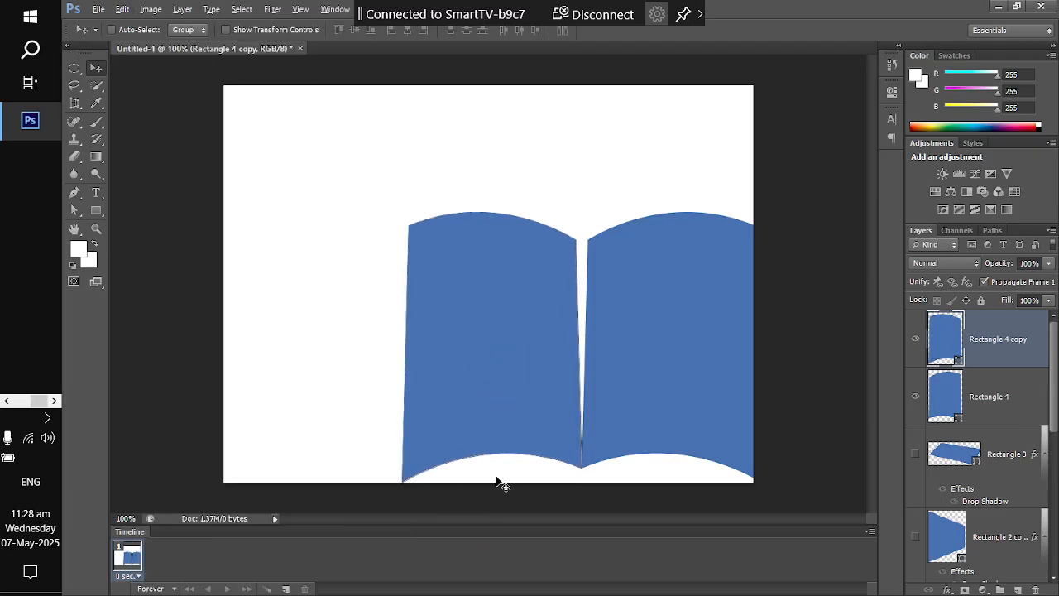
Nudge the flipped copy right and back left until its lower inner corner meets the original's
key("Right")
key("Right")
key("Right")
key("Right")
key("Right")
key("Right")
key("Right")
key("Right")
key("Right")
key("Right")
key("Right")
key("Right")
key("Right")
key("Right")
key("Right")
key("Right")
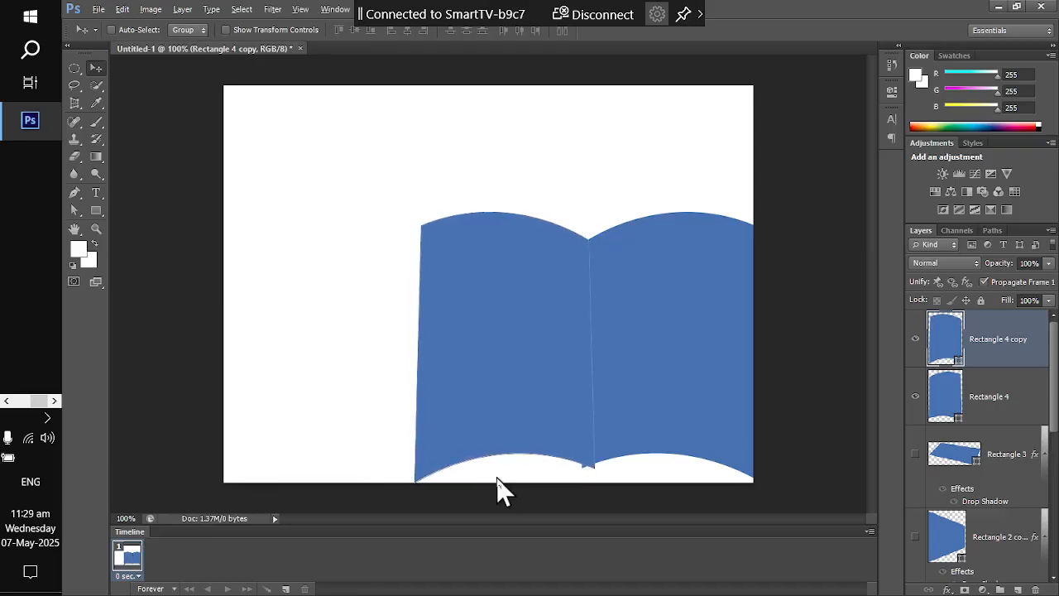
key("Left")
key("Left")
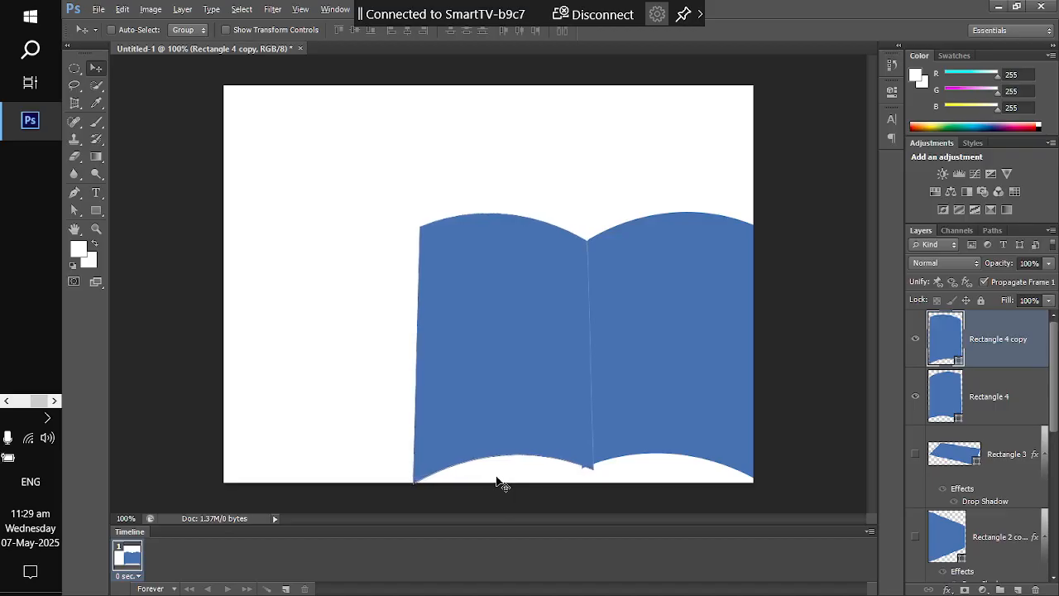
key("Left")
key("Left")
key("Left")
key("Left")
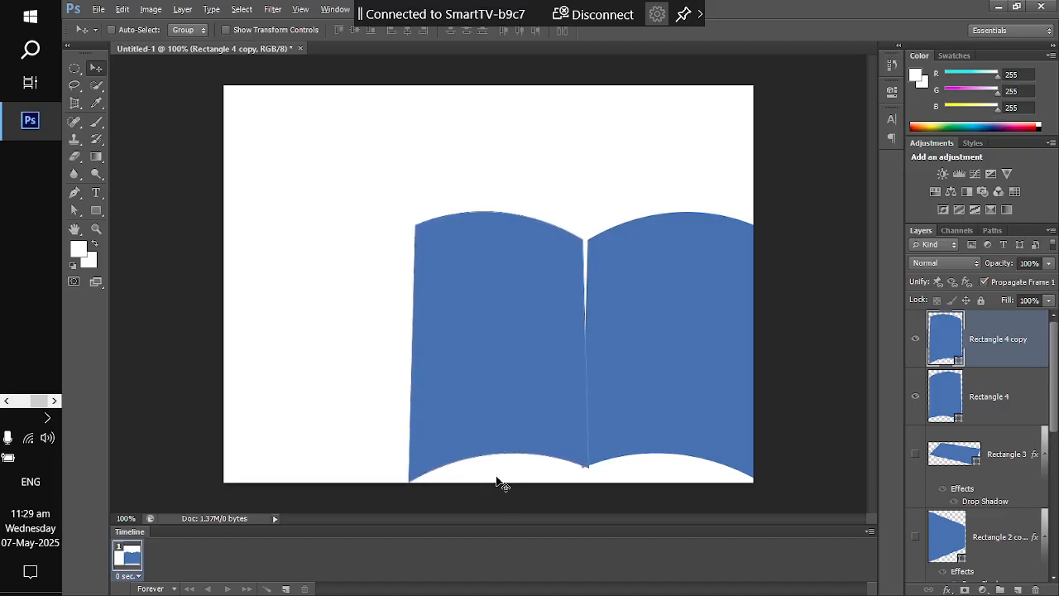
key("Left")
key("Left")
key("Left")
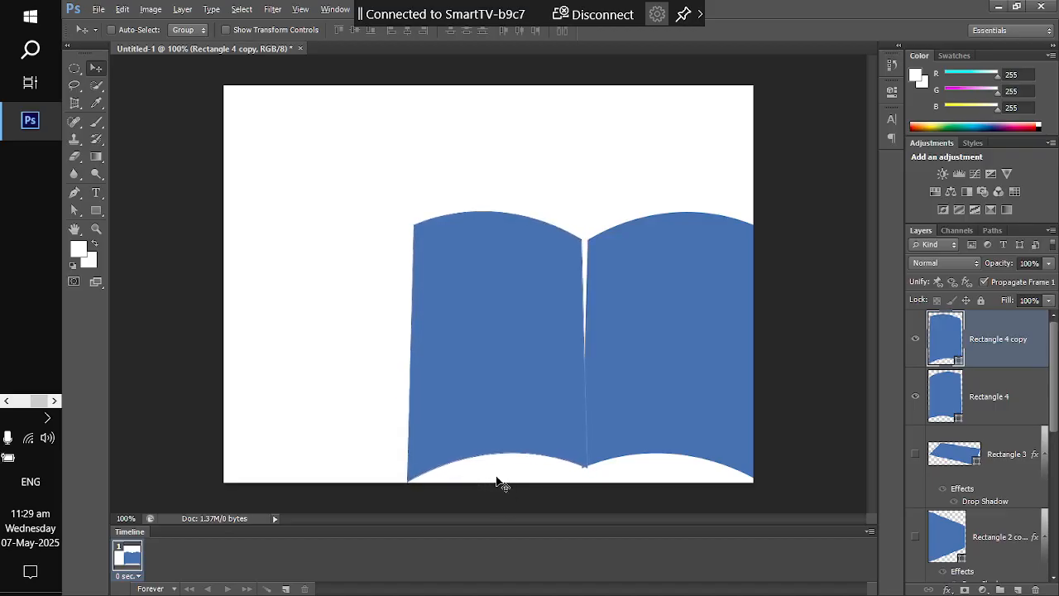
key("Left")
key("Left")
key("Left")
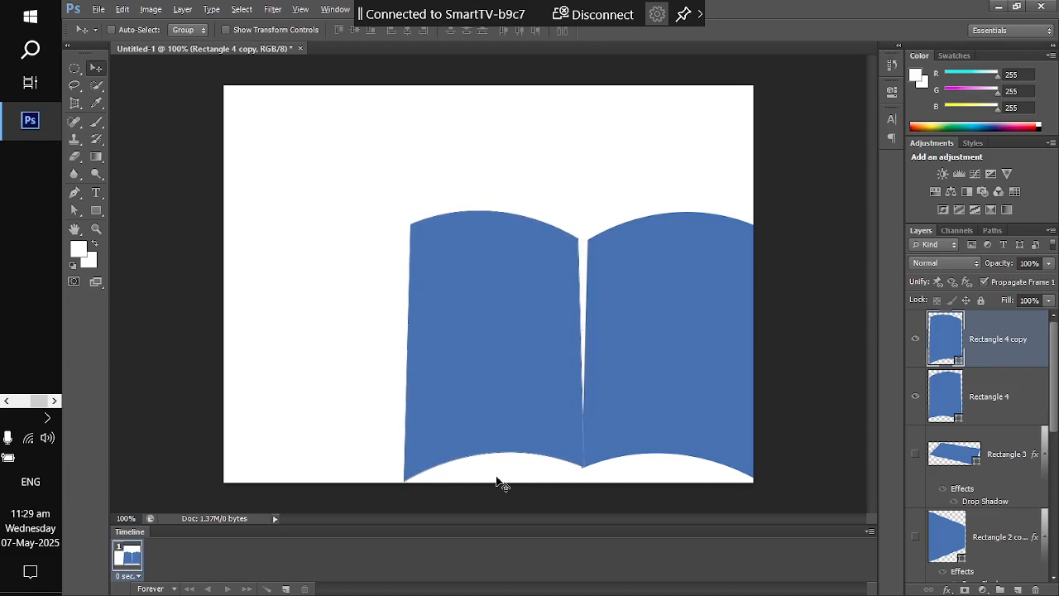
key("Left")
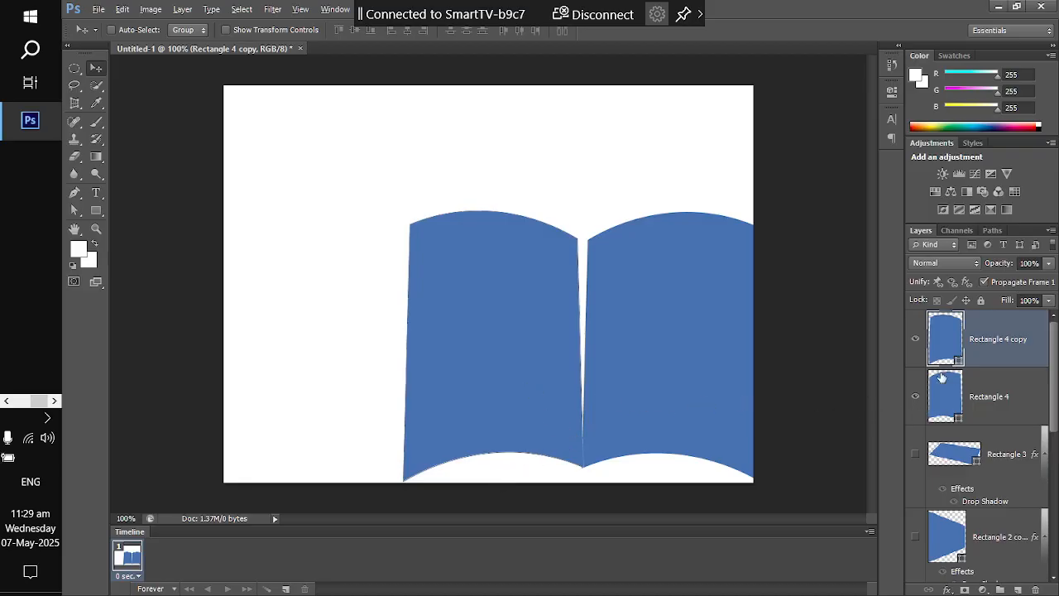
Create a new layer group above the Rectangle 4 copy layer
left_click(998, 408)
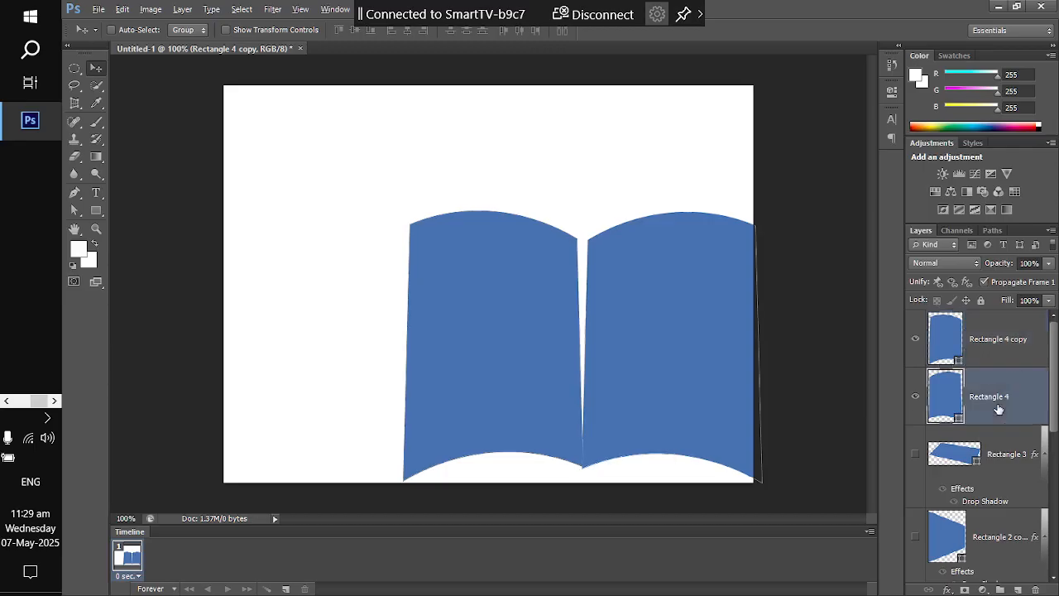
left_click(1007, 346)
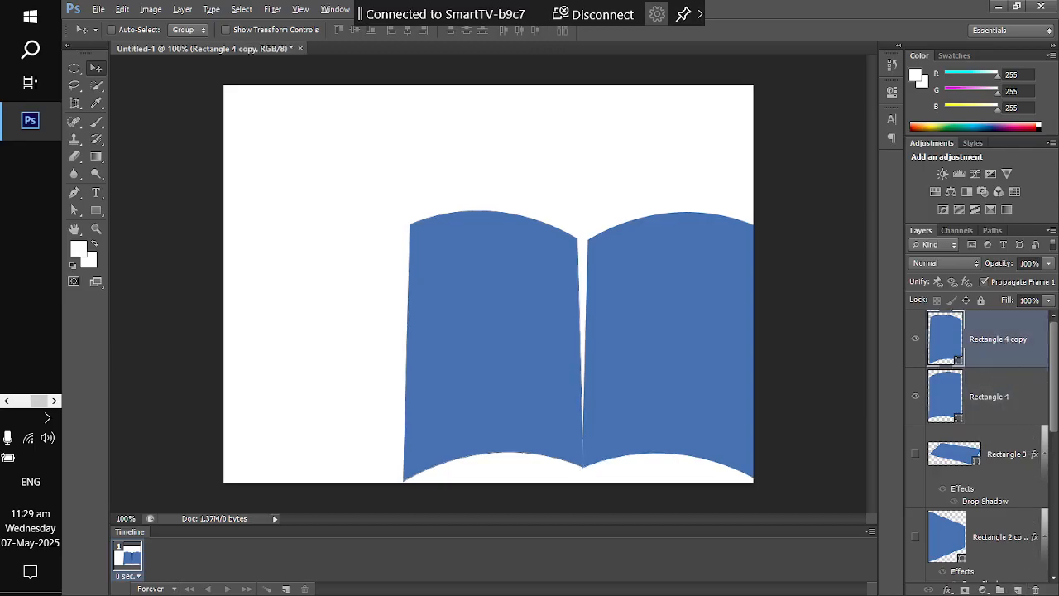
left_click(1001, 590)
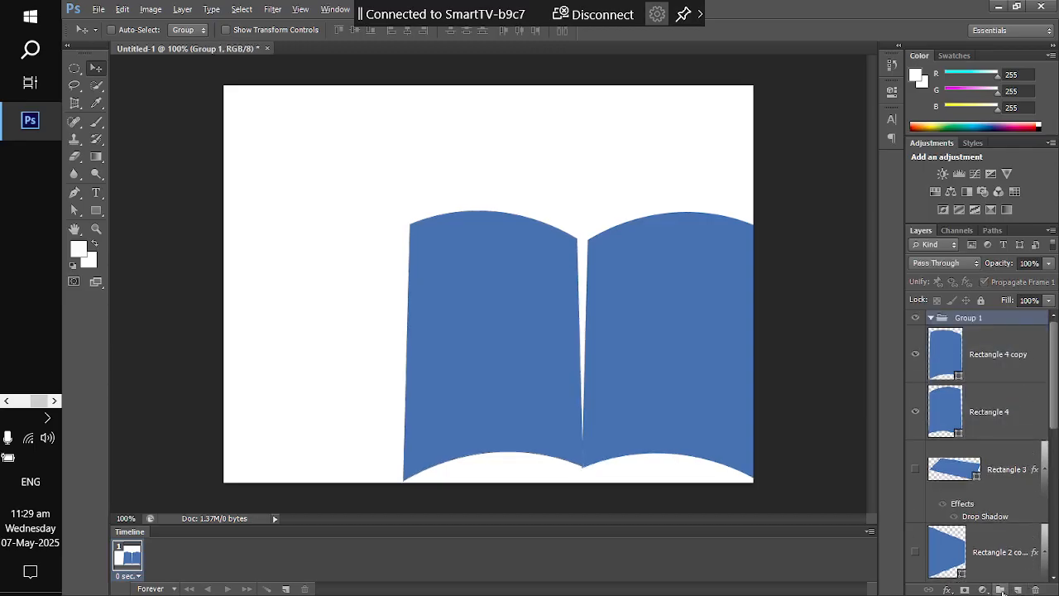
Place both Rectangle 4 layers in the new group and move the grouped book shape up and left toward the canvas centre
left_click(976, 367)
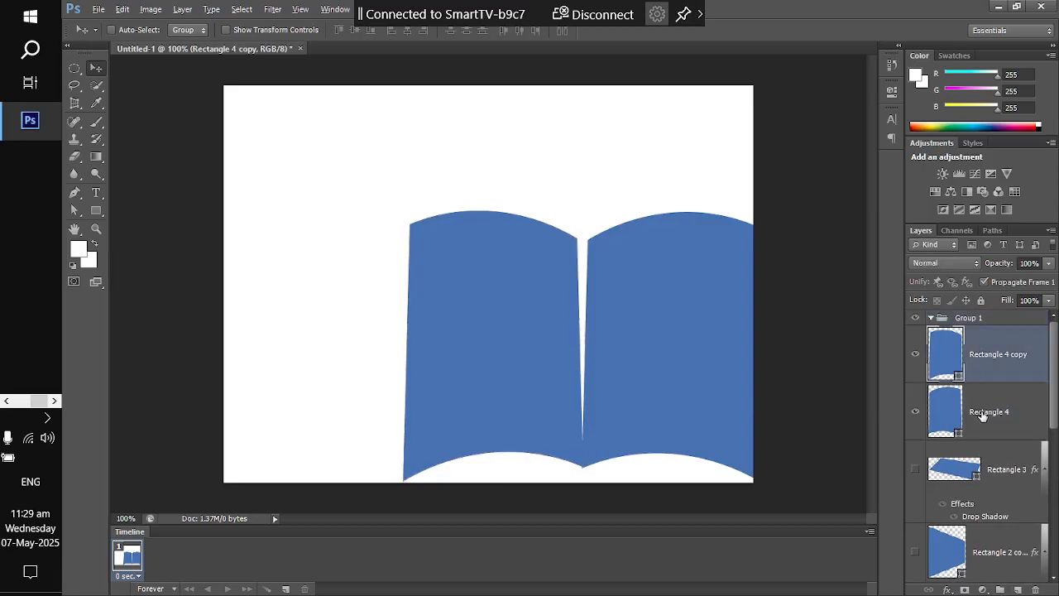
left_click(982, 411, "shift")
left_click_drag(981, 370, 966, 322)
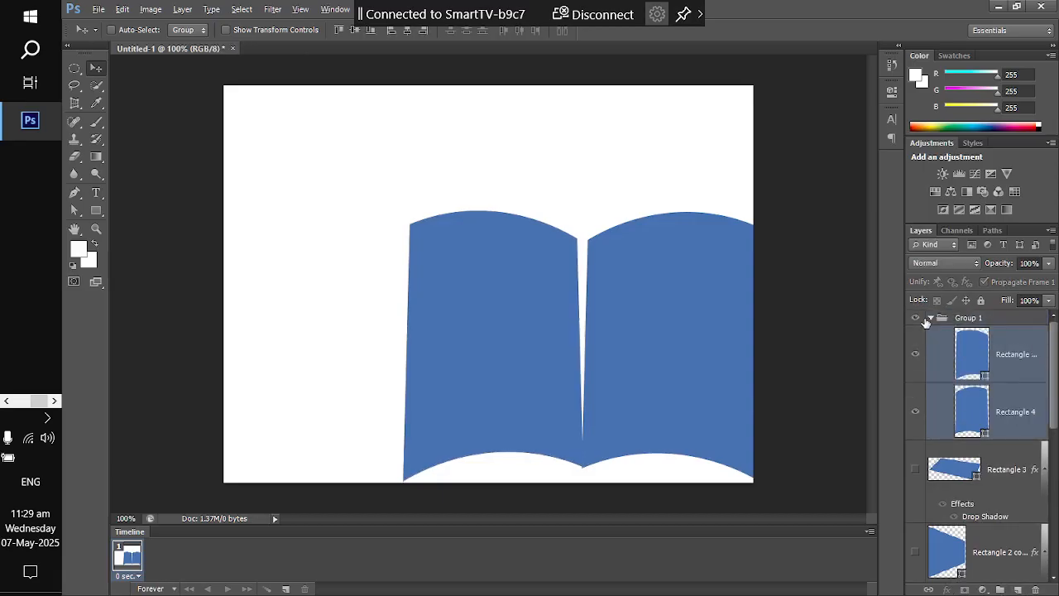
left_click(932, 318)
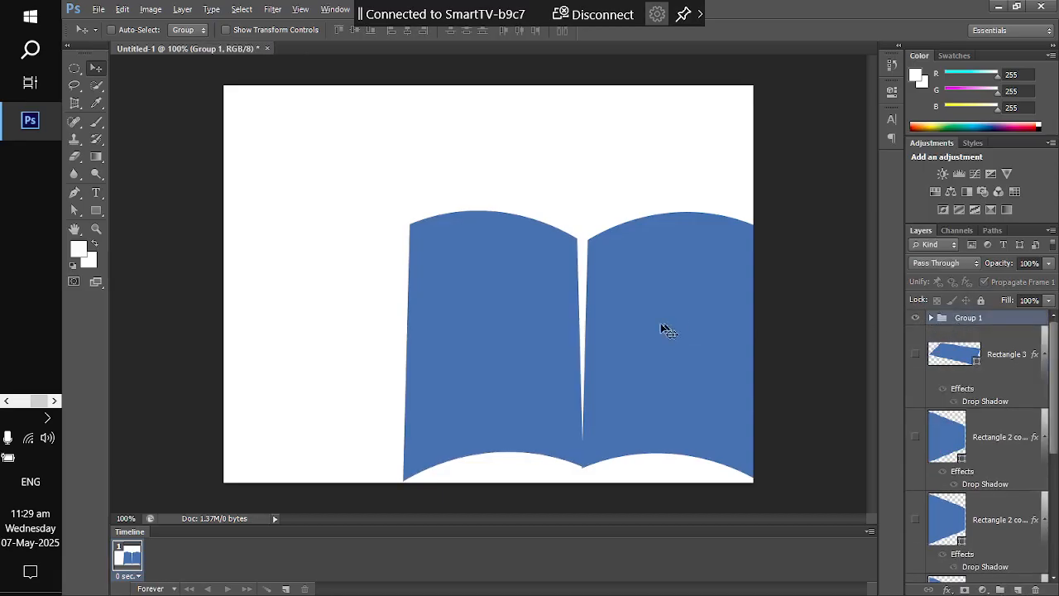
left_click_drag(720, 352, 591, 281)
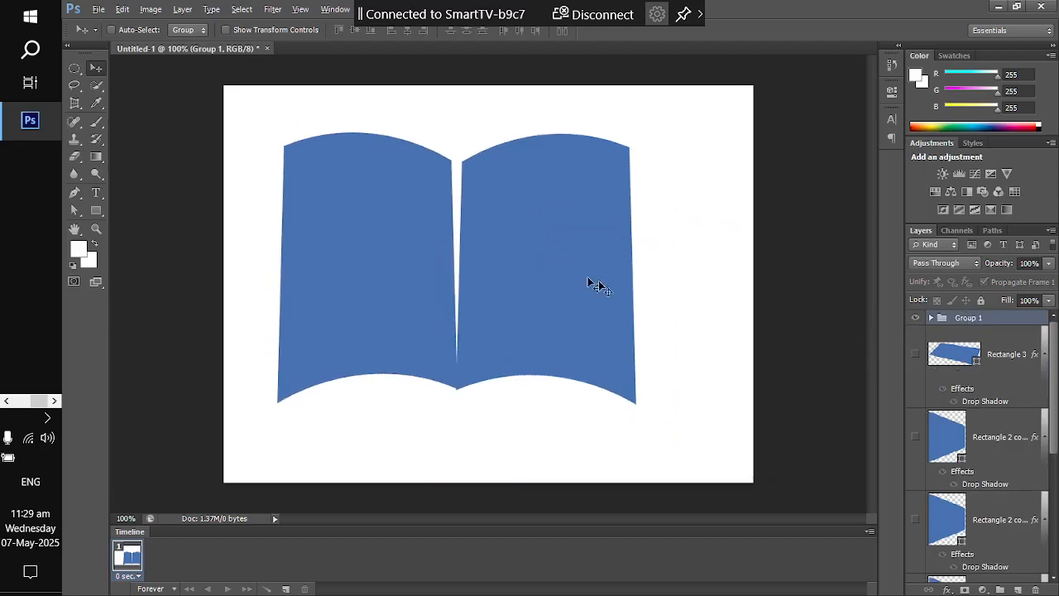
Expand the group and move the Rectangle 4 copy layer out of it, directly below the group
left_click(931, 318)
left_click(997, 368)
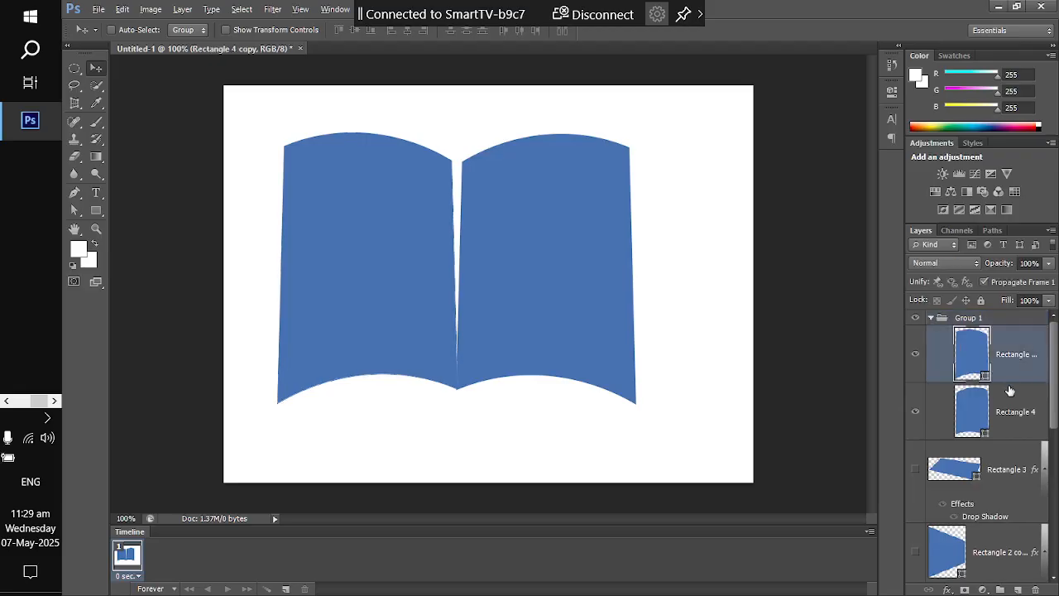
left_click_drag(1006, 364, 992, 460)
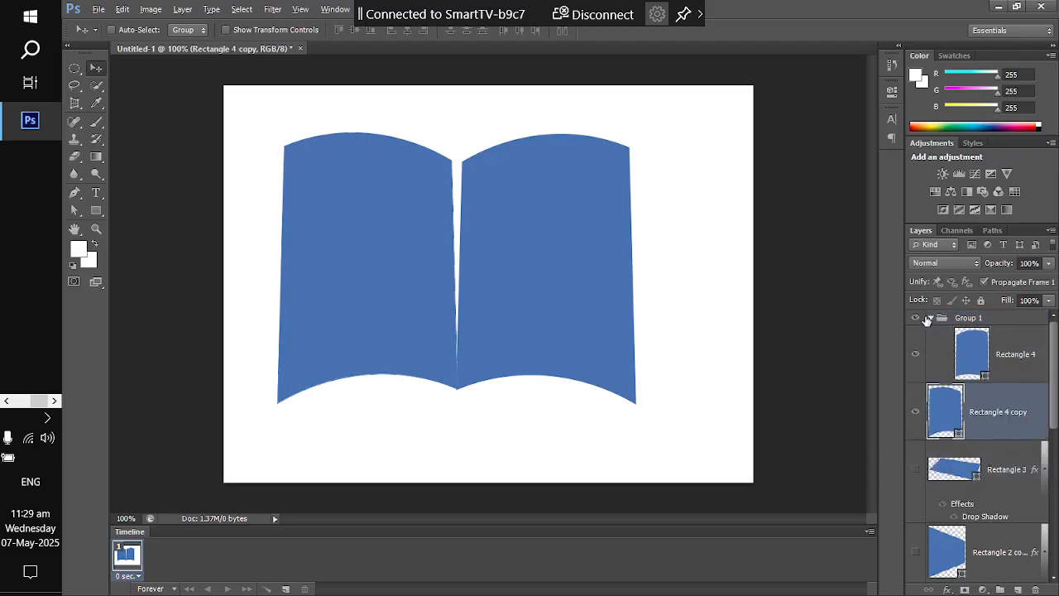
Try moving the group and the ungrouped Rectangle 4 copy separately on the canvas, undoing each move
left_click(940, 320)
left_click(973, 413)
left_click(958, 321)
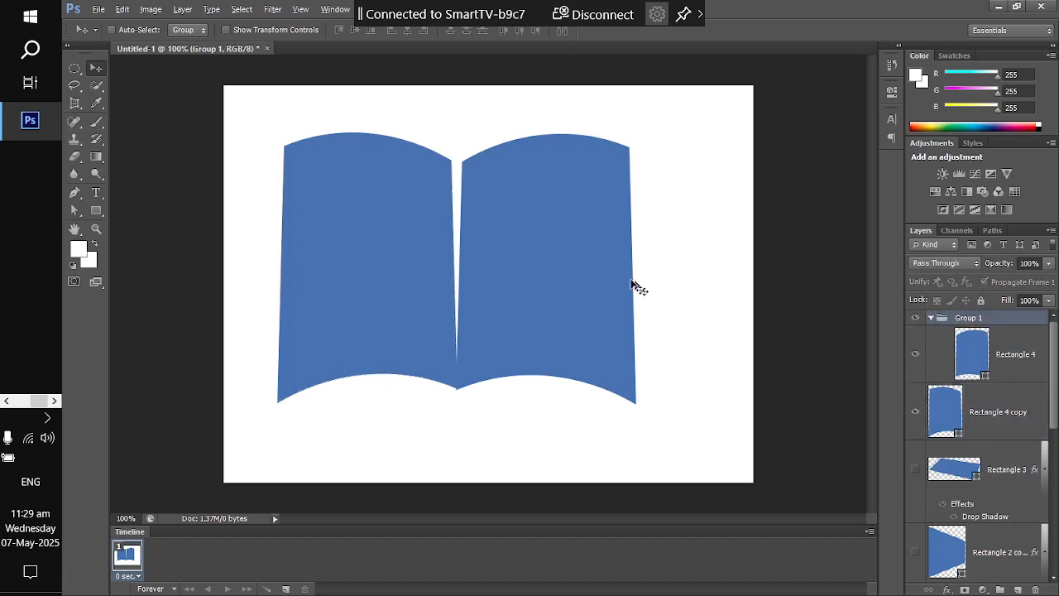
left_click_drag(633, 286, 667, 307)
key("ctrl+z")
left_click(950, 422)
left_click_drag(464, 291, 406, 260)
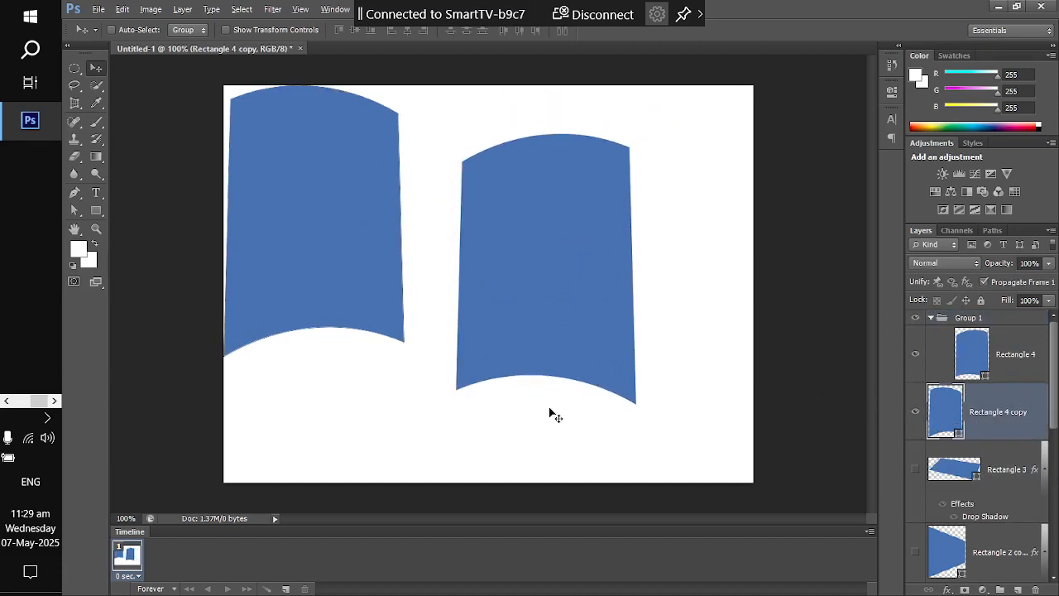
key("ctrl+z")
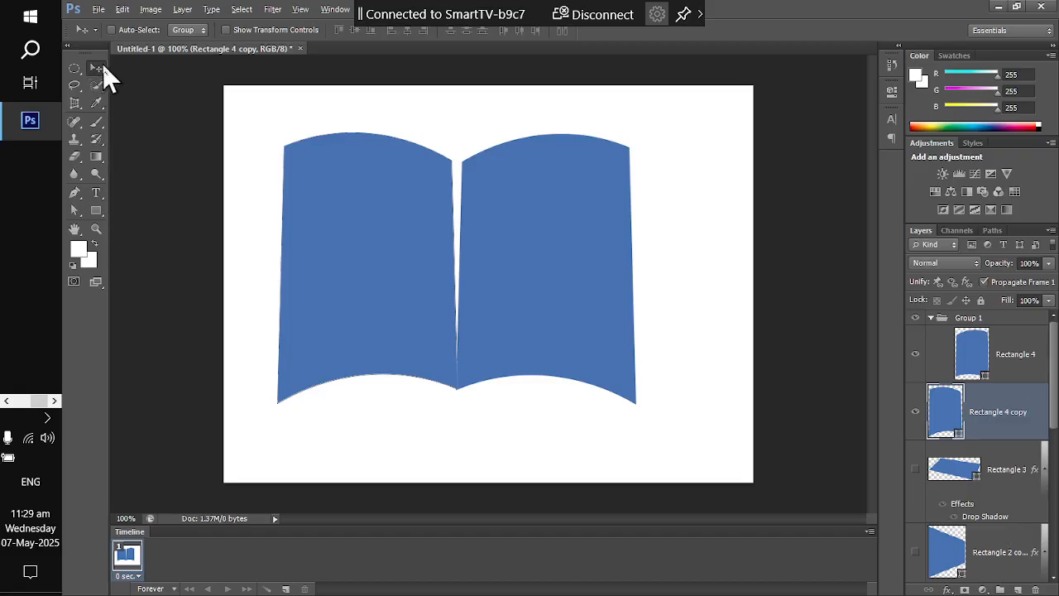
Hide the group with its Rectangle 4 layer and the Rectangle 4 copy, and leave the group collapsed and selected
left_click(919, 371)
left_click(917, 413)
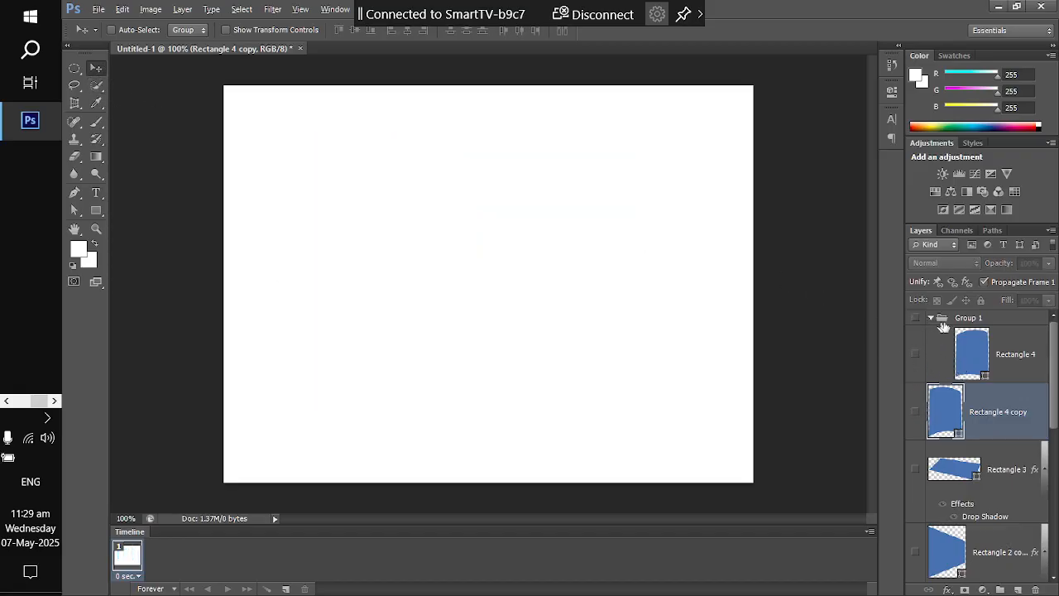
left_click(931, 319)
left_click(943, 319)
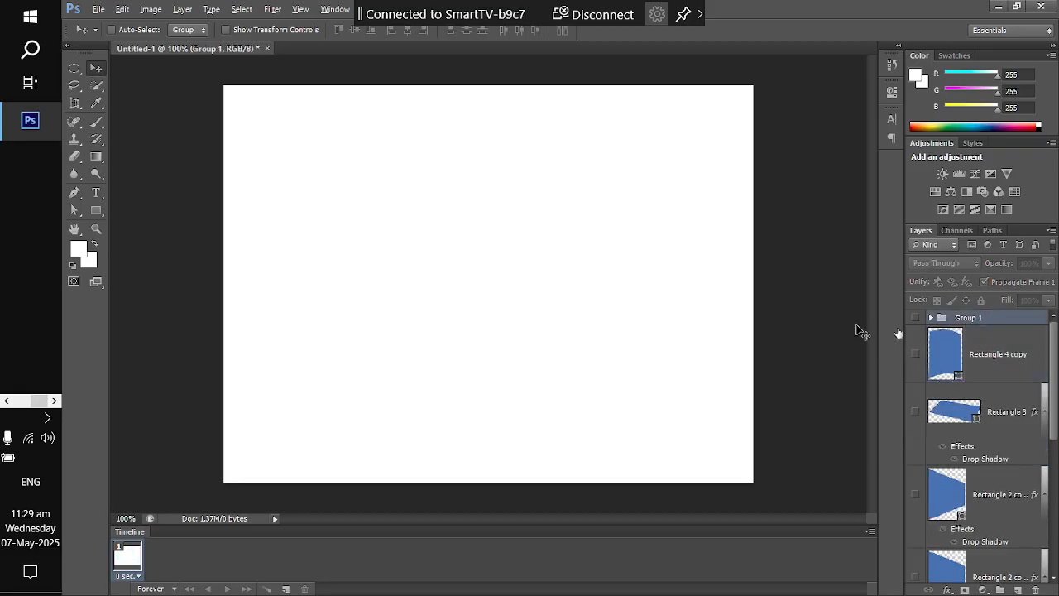
Add the horizontal text "TRANSFORMATION" in the upper middle of the canvas and commit it
left_click(94, 192)
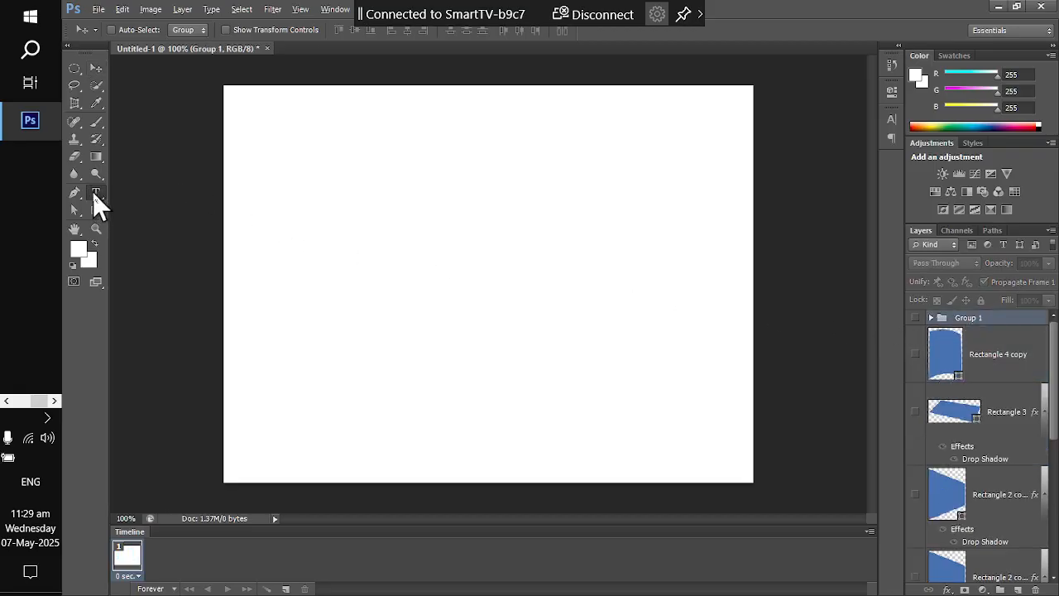
left_click(412, 246)
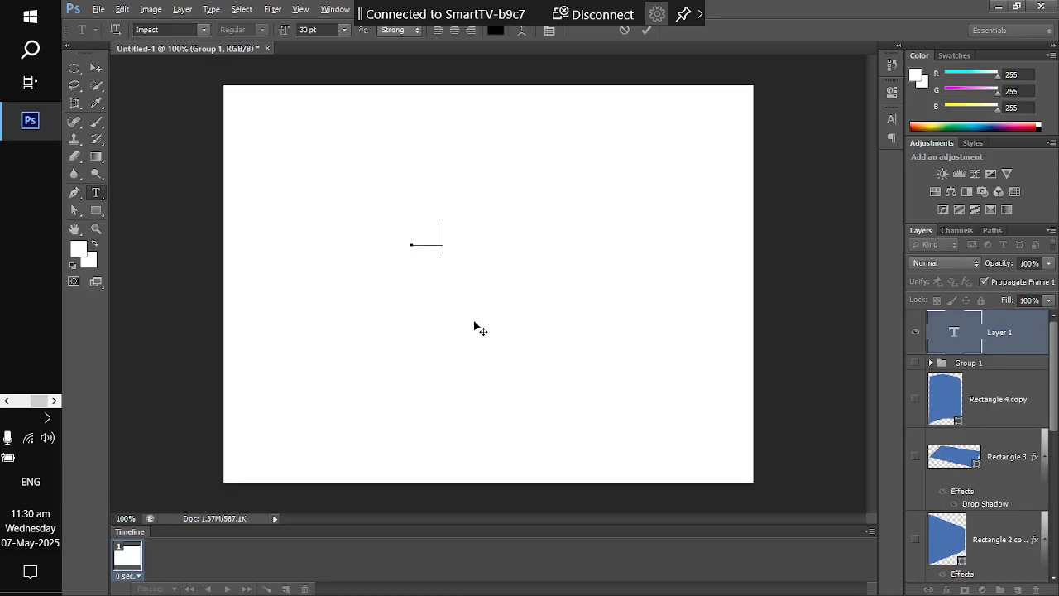
type("TRANSFORMATION")
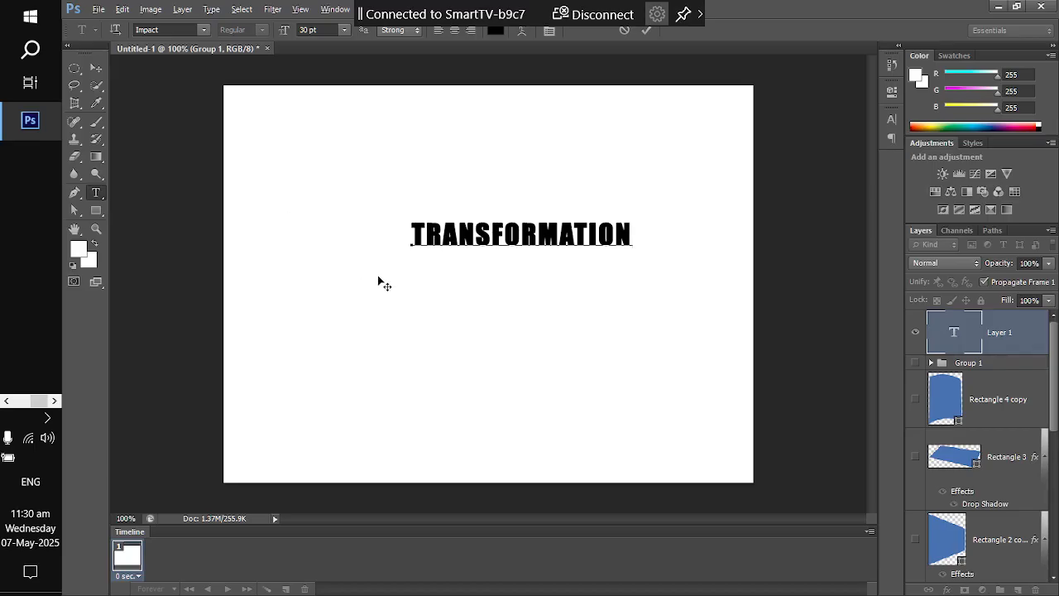
left_click(93, 70)
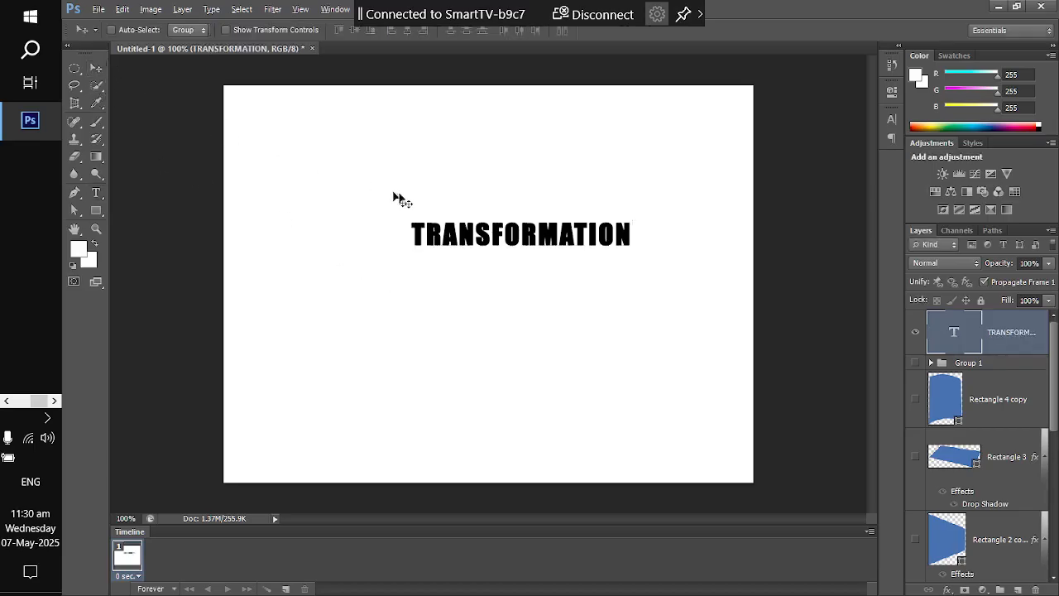
Try enlarging the TRANSFORMATION text to about 180% with Free Transform and moving it around the middle of the canvas
key("ctrl+t")
left_click_drag(631, 257, 675, 261)
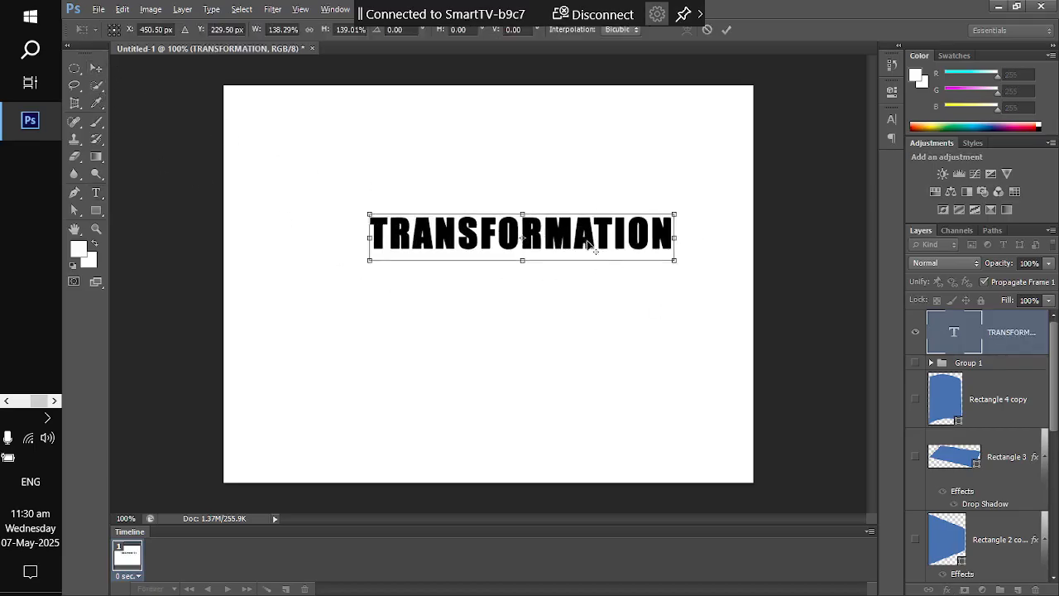
left_click_drag(555, 241, 543, 236)
left_click_drag(613, 247, 579, 270)
left_click_drag(640, 284, 659, 325)
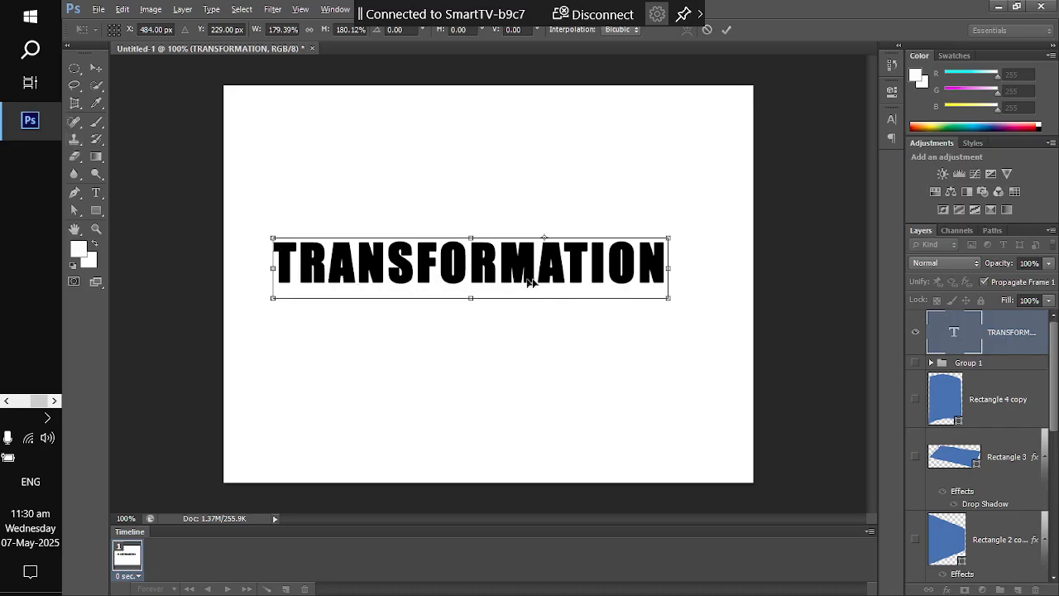
left_click_drag(530, 281, 580, 304)
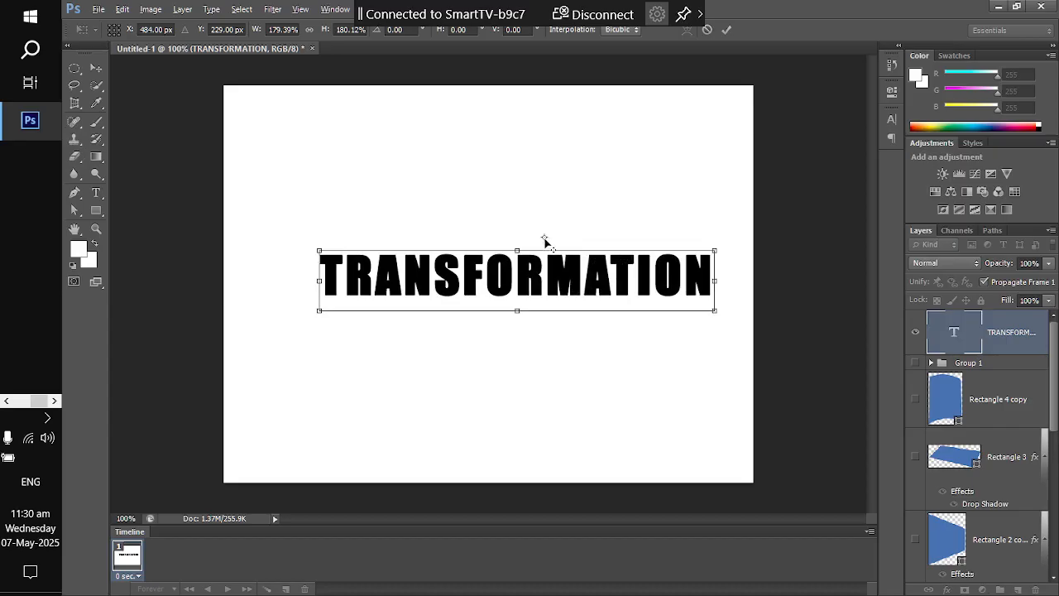
Try rotating the TRANSFORMATION text around a reference point placed at its left end, middle and right end, then cancel the transformation
left_click_drag(545, 240, 349, 291)
left_click_drag(721, 320, 700, 174)
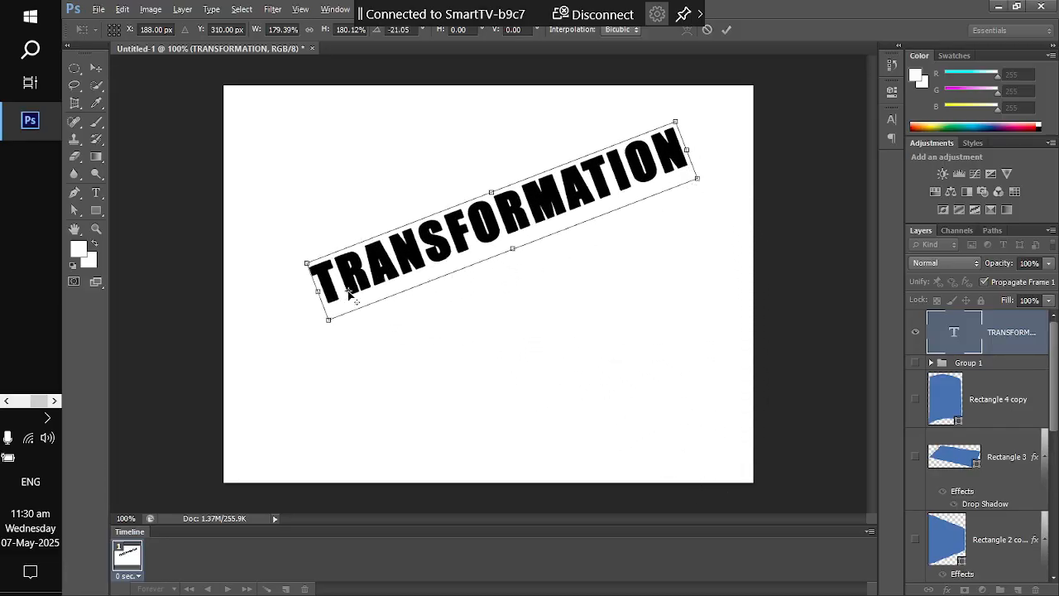
left_click_drag(349, 293, 510, 248)
mouse_move(712, 182)
left_mouse_down()
mouse_move(710, 308)
mouse_move(723, 355)
mouse_move(717, 240)
mouse_move(699, 174)
left_mouse_up()
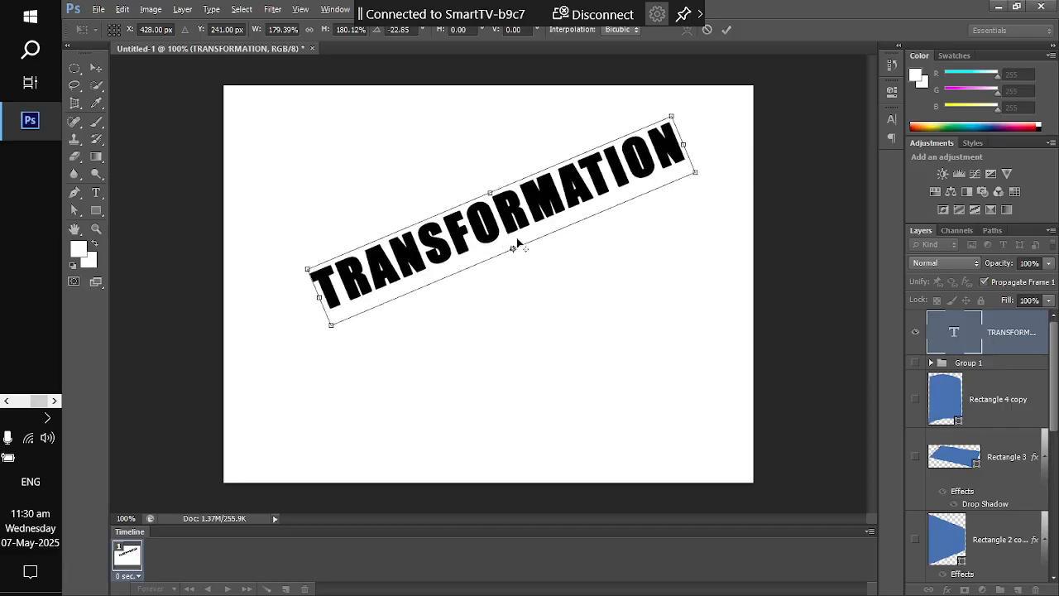
left_click_drag(514, 247, 679, 177)
left_click_drag(325, 332, 374, 322)
left_click_drag(316, 354, 416, 455)
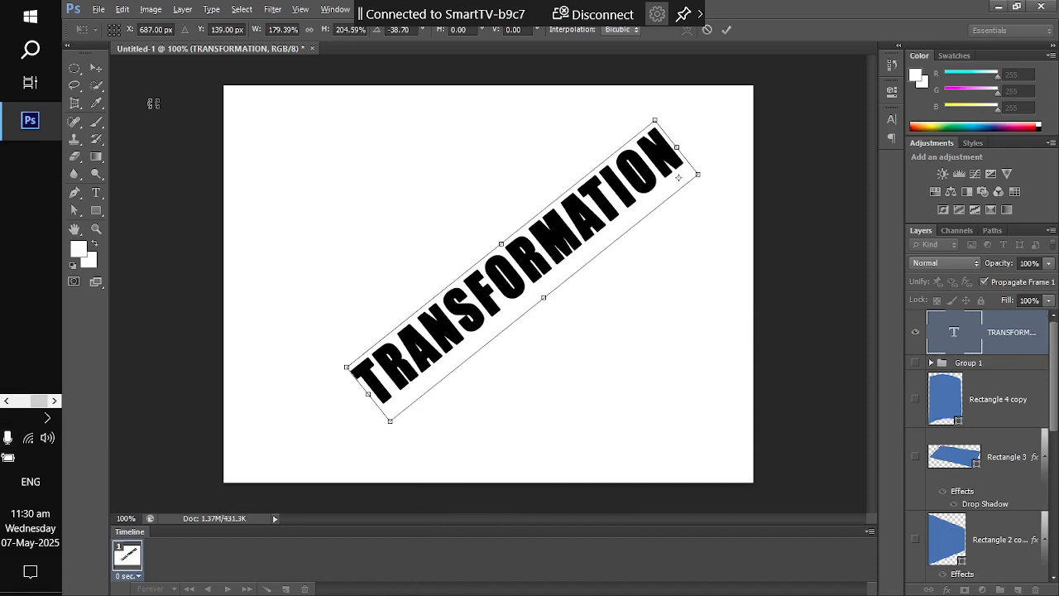
key("Escape")
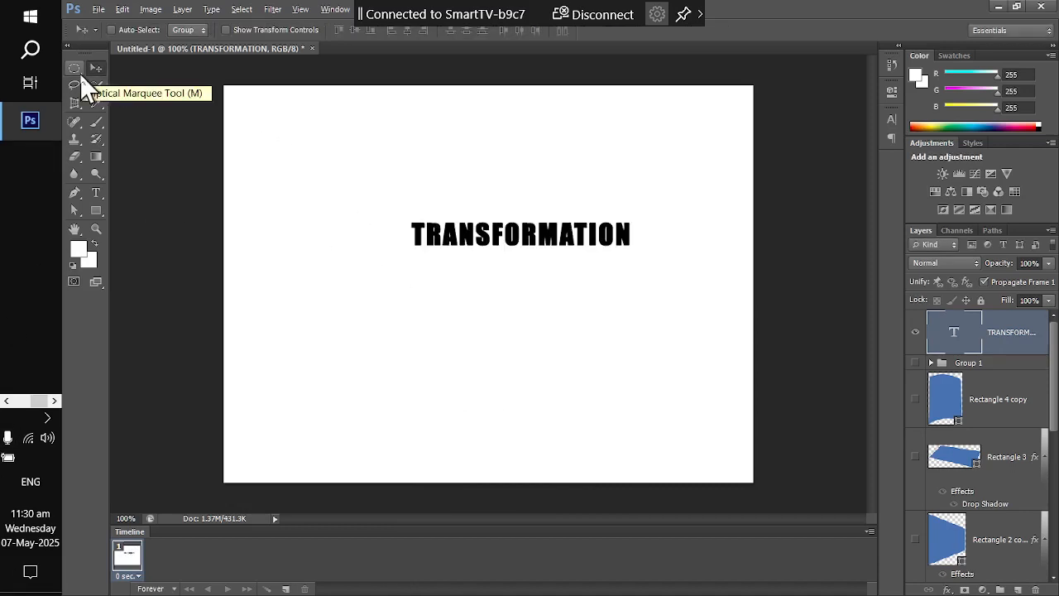
Skew the TRANSFORMATION text horizontally to about -45°
left_click(122, 9)
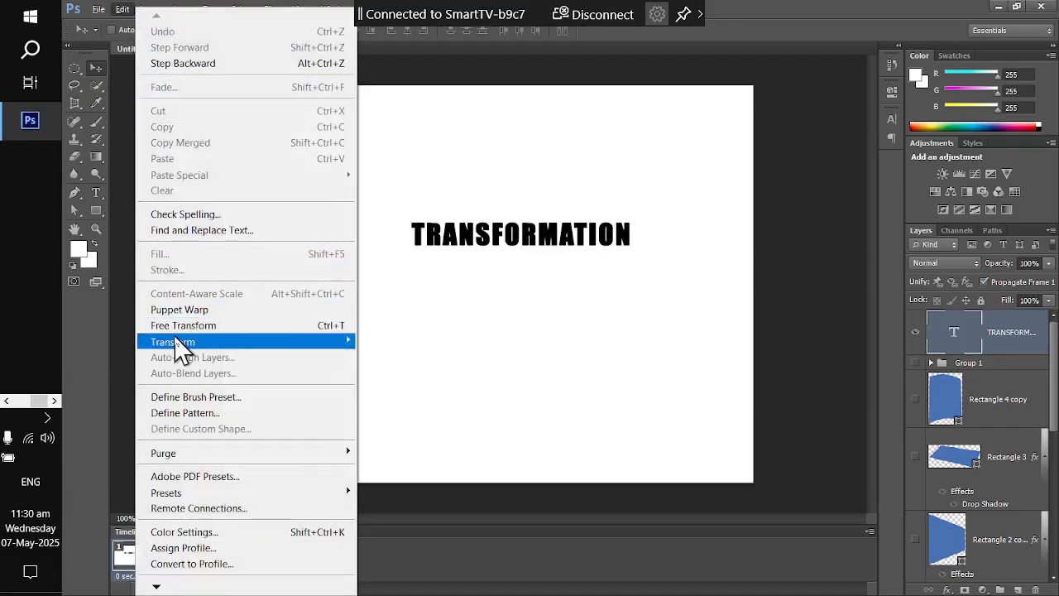
mouse_move(343, 344)
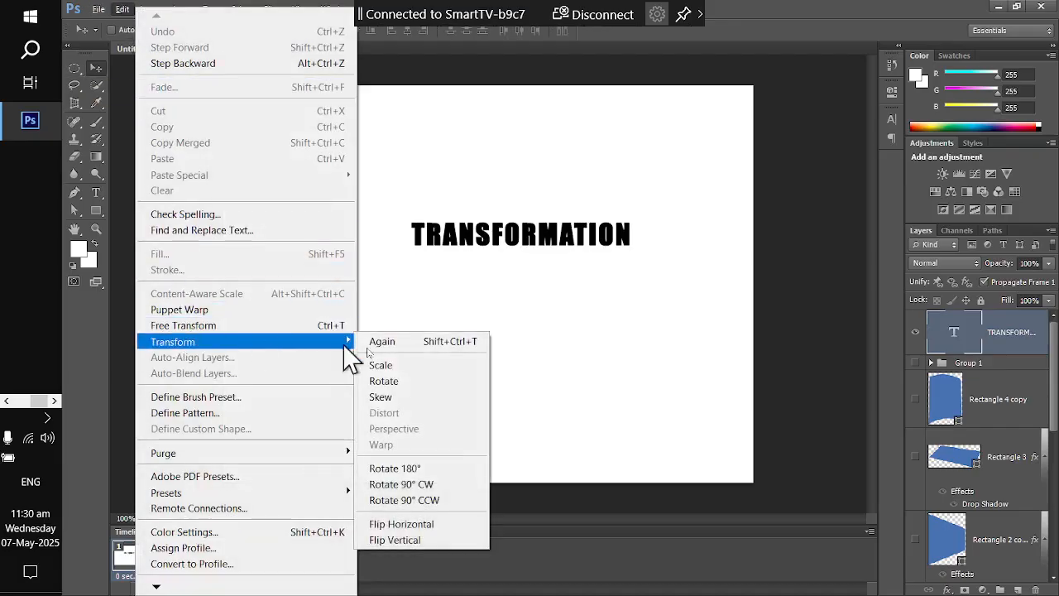
left_click(424, 383)
left_click_drag(632, 245, 665, 216)
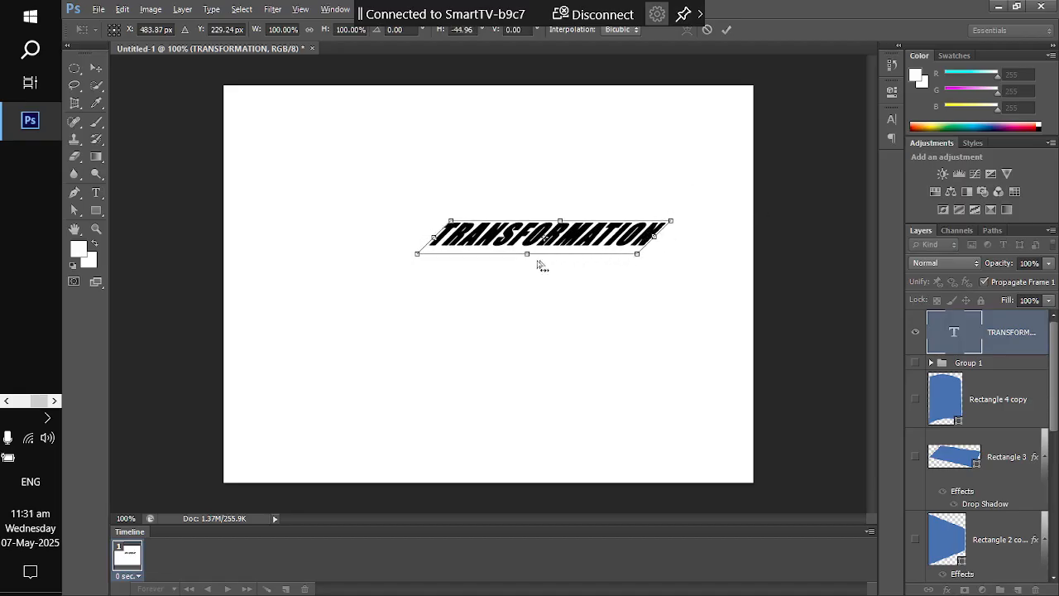
Scale the height of the skewed TRANSFORMATION text to about 335%
left_click(120, 10)
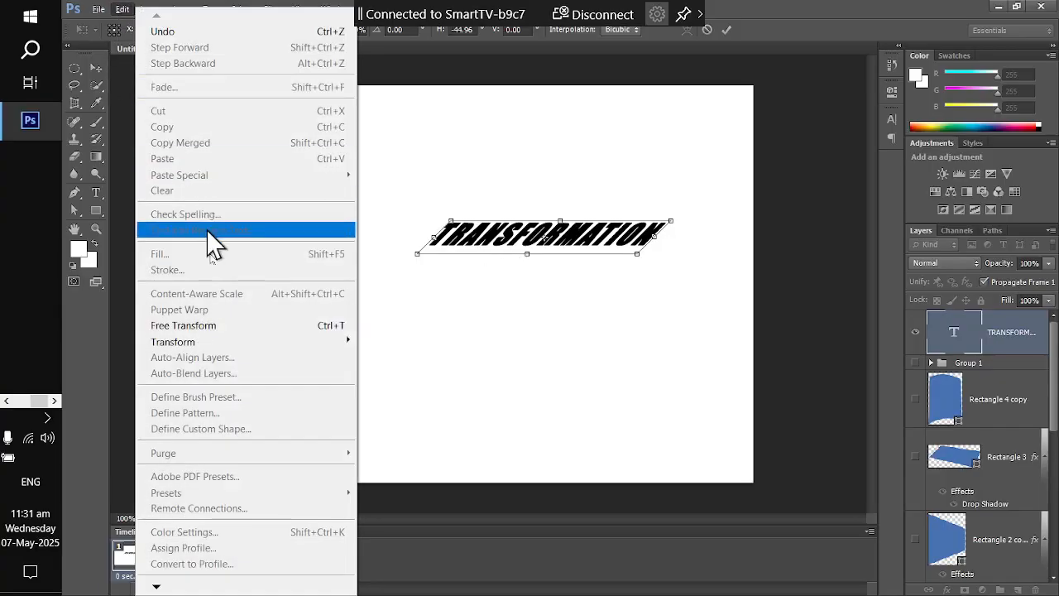
mouse_move(230, 347)
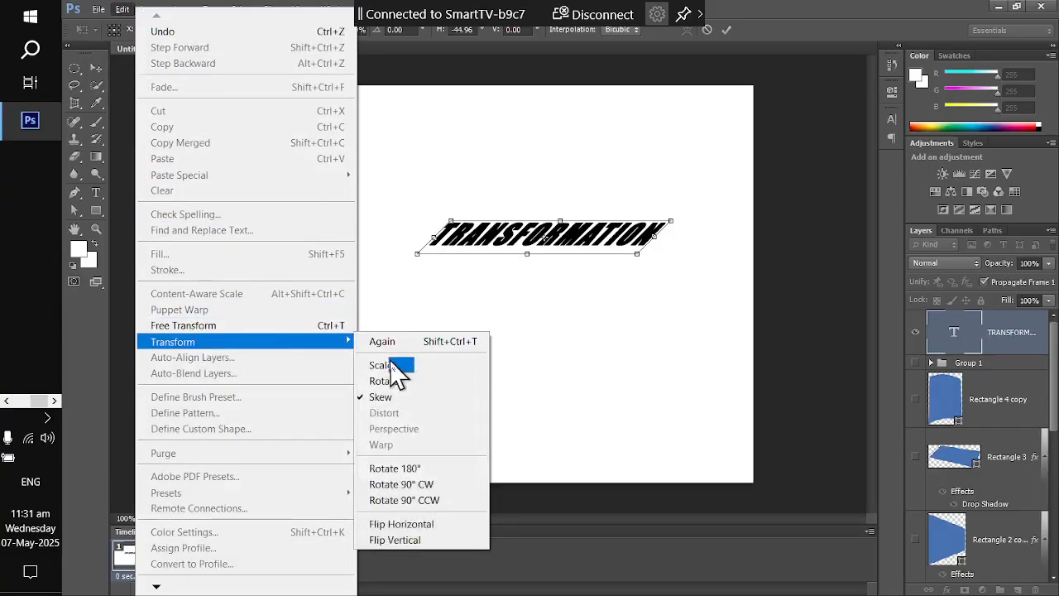
left_click(389, 359)
left_click_drag(526, 254, 531, 328)
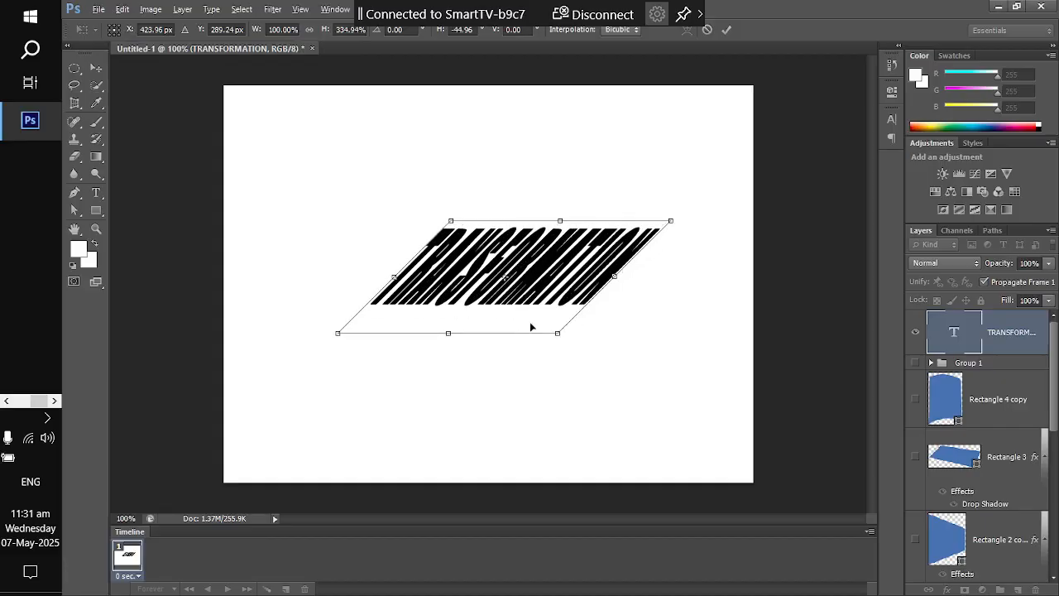
Reduce the horizontal skew of the TRANSFORMATION text to about -21°
left_click(124, 10)
mouse_move(199, 343)
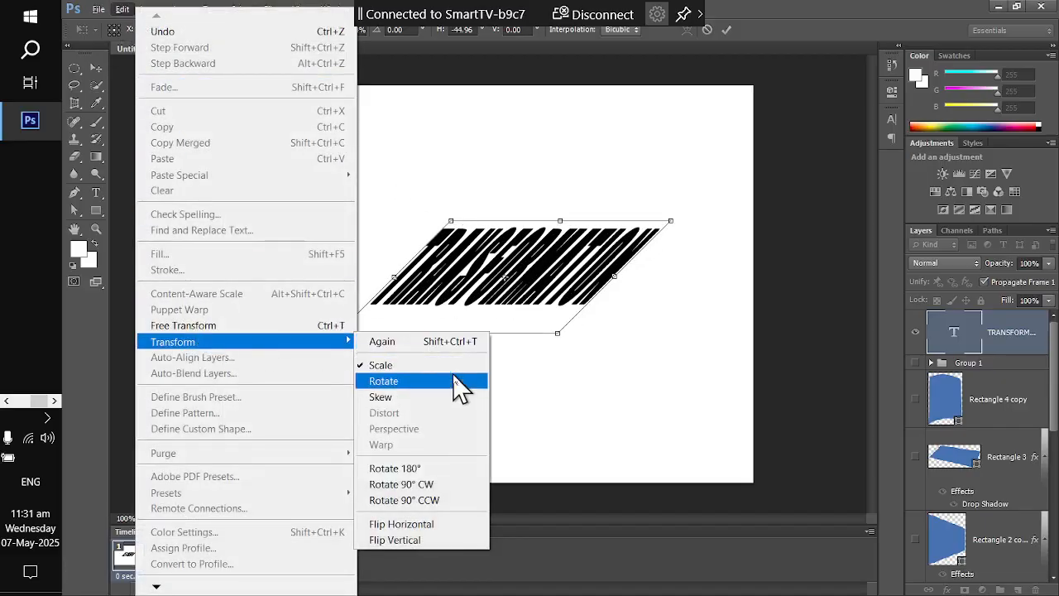
left_click(455, 399)
left_click_drag(671, 222, 603, 224)
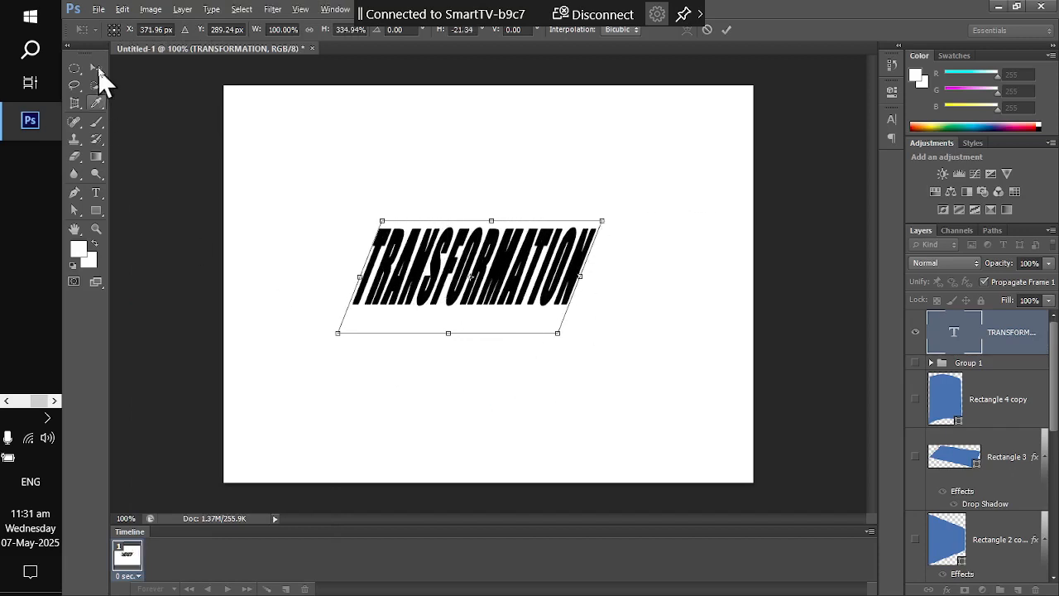
Widen the TRANSFORMATION text to about 225%, apply the transformation and move the text to the top of the canvas
left_click(122, 9)
mouse_move(178, 342)
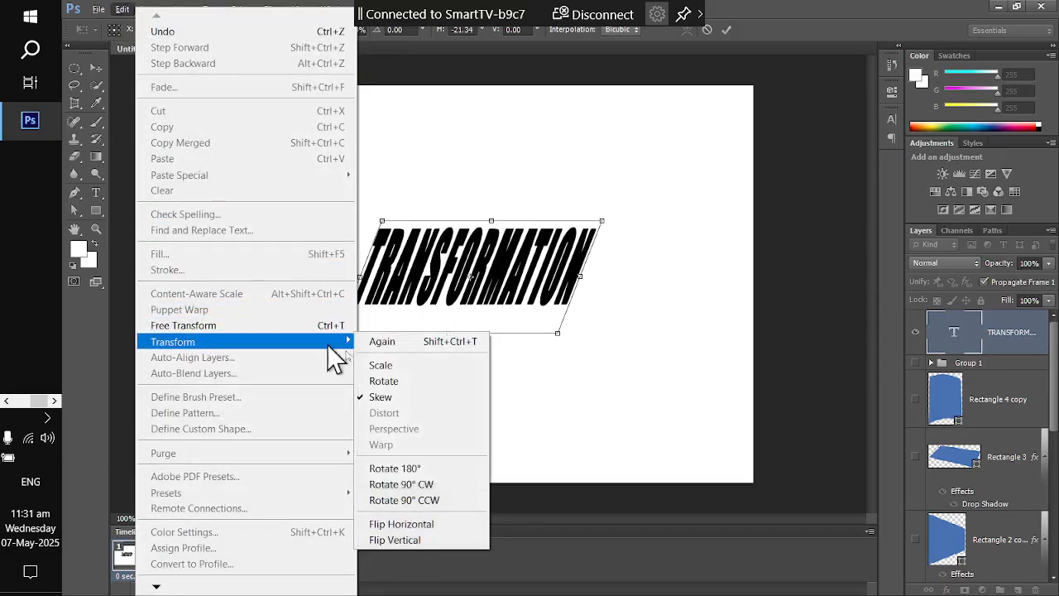
left_click(419, 362)
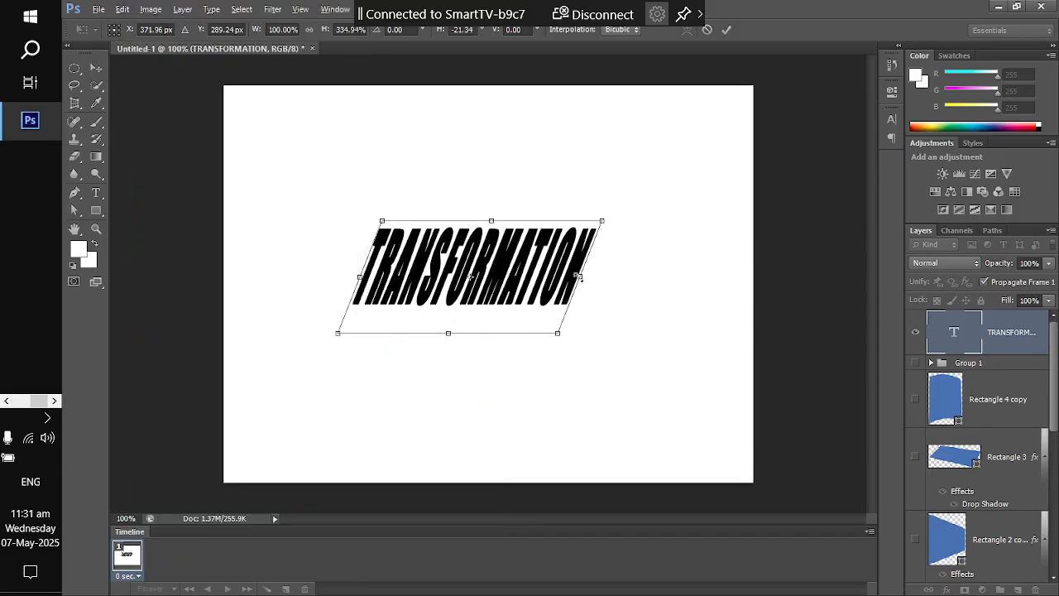
left_click_drag(579, 278, 710, 295)
left_click(97, 68)
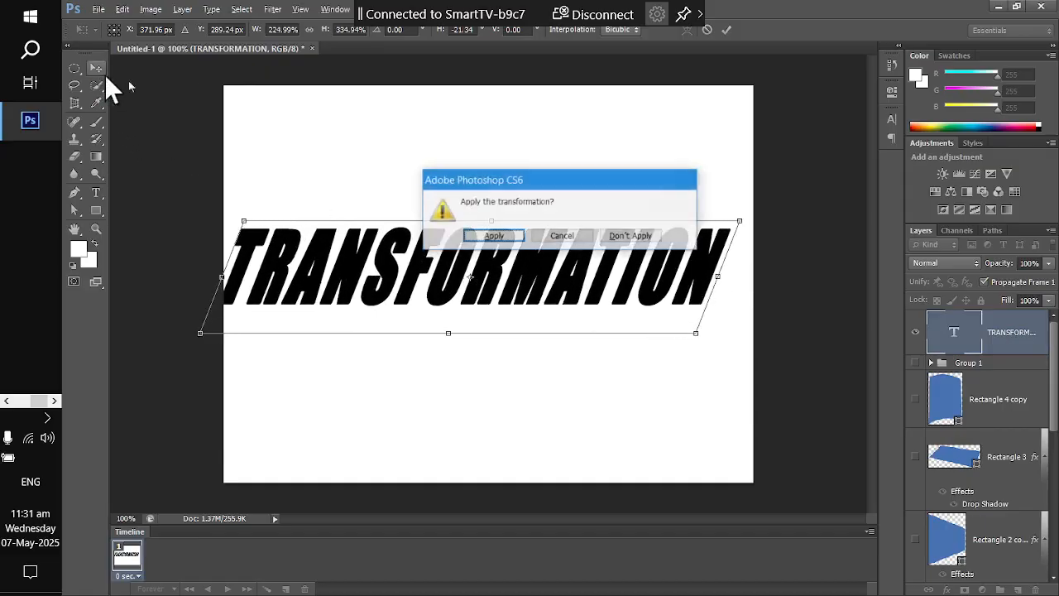
left_click(493, 236)
left_click_drag(438, 266, 454, 170)
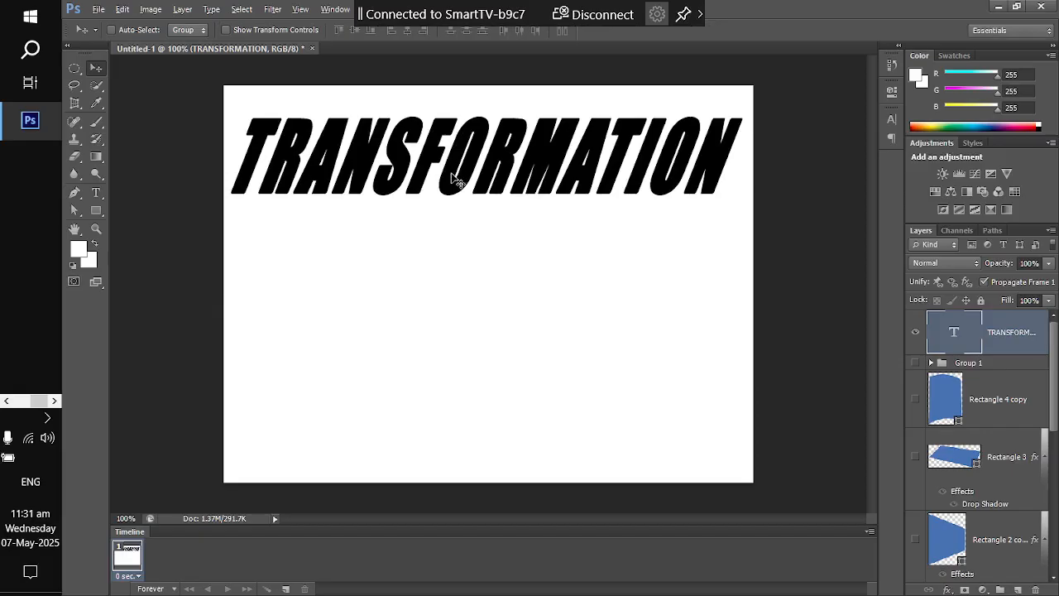
Add the uppercase text "PERSPECTIVE" below the TRANSFORMATION text and commit it
left_click(95, 192)
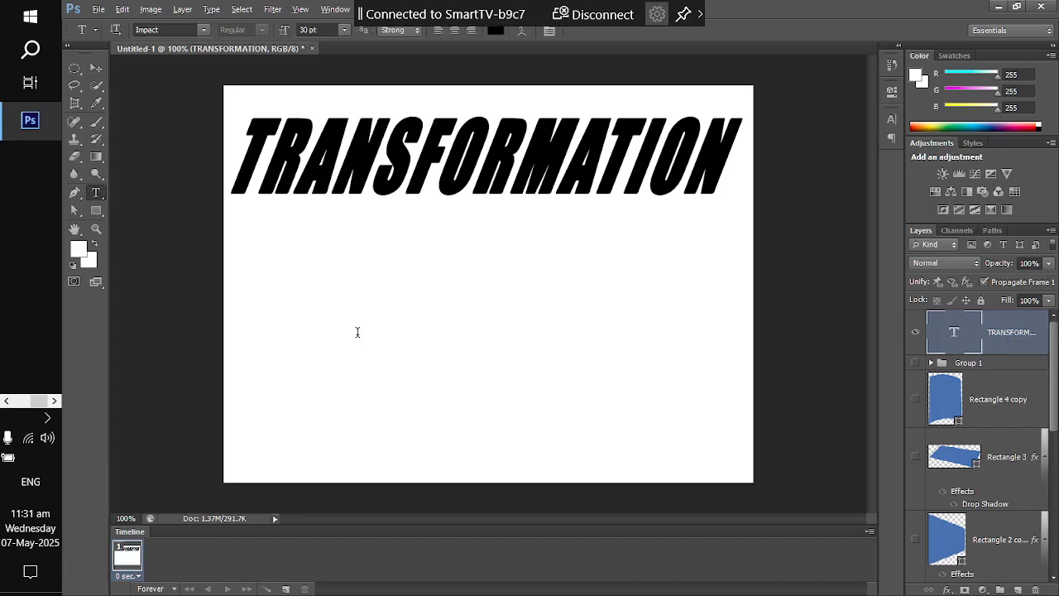
left_click(358, 332)
type("pers")
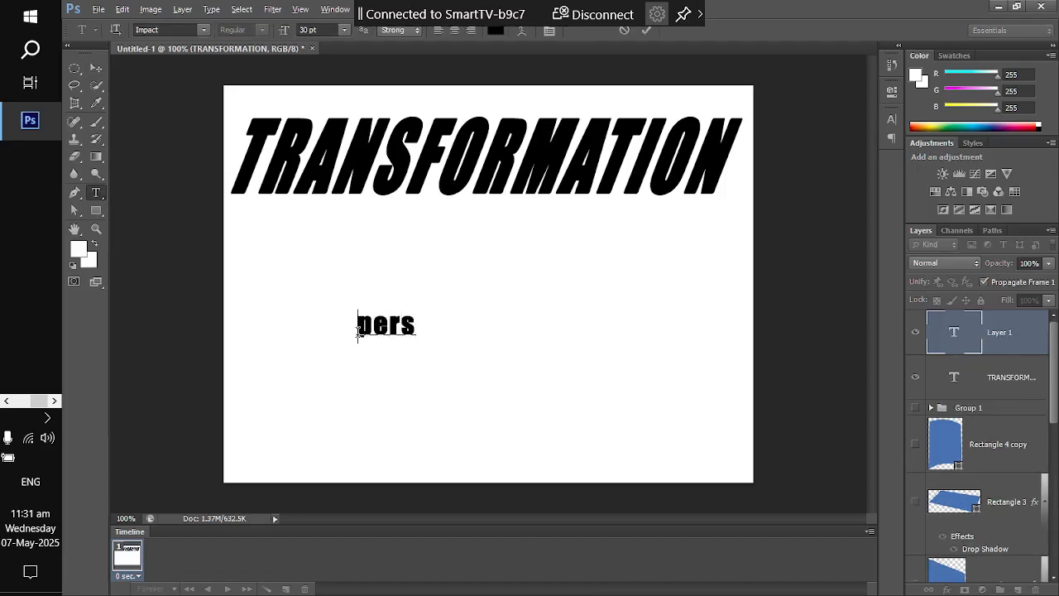
key("BackSpace")
key("BackSpace")
key("BackSpace")
key("BackSpace")
type("PERSTE")
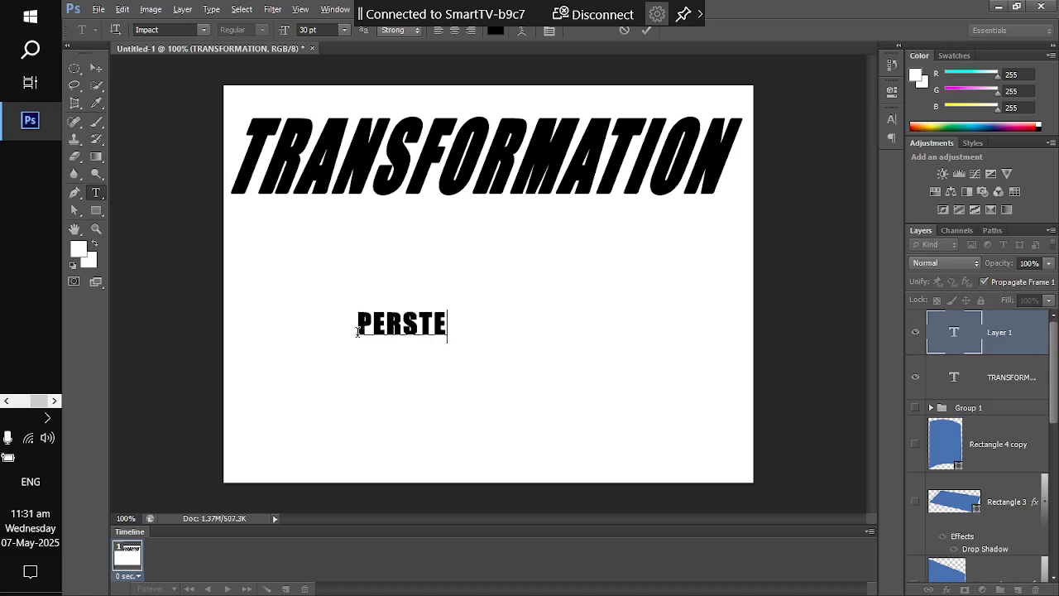
key("BackSpace")
key("BackSpace")
type("PECTIVE")
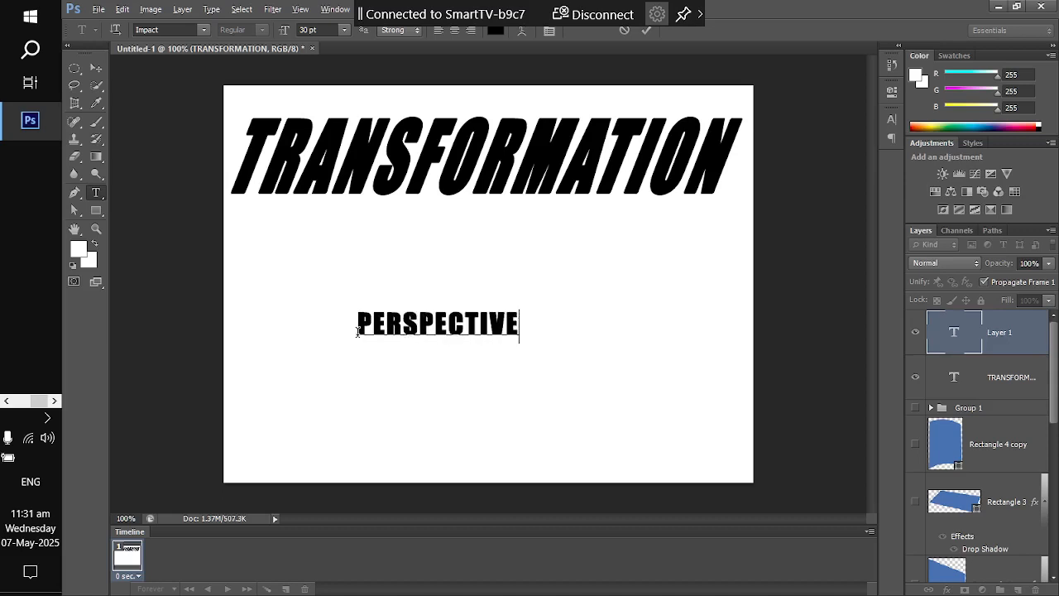
left_click(95, 68)
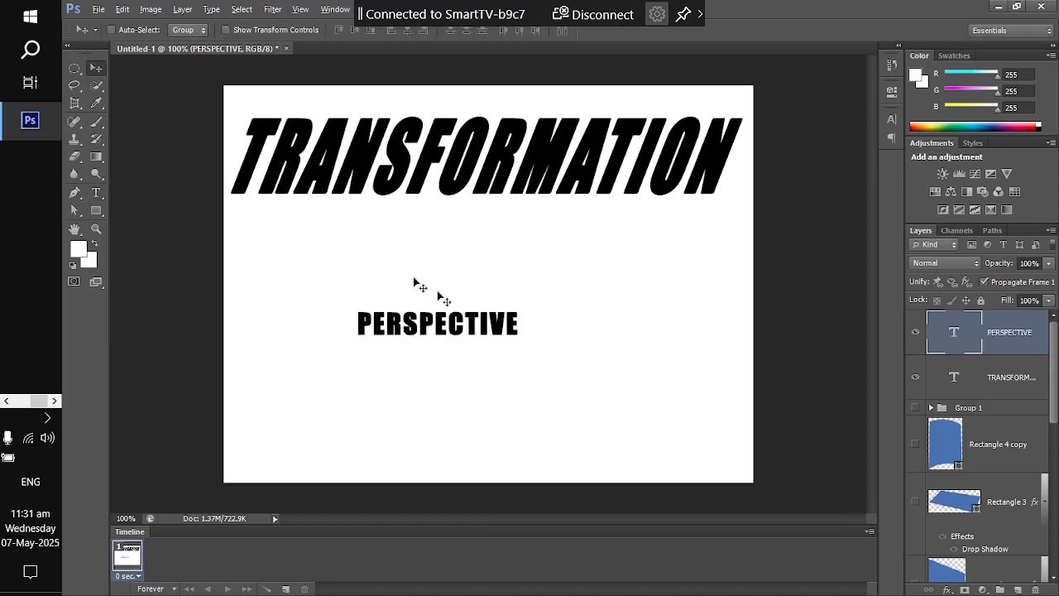
Scale the PERSPECTIVE text up to about 274% and apply the transformation
key("ctrl+t")
left_click_drag(524, 345, 605, 372)
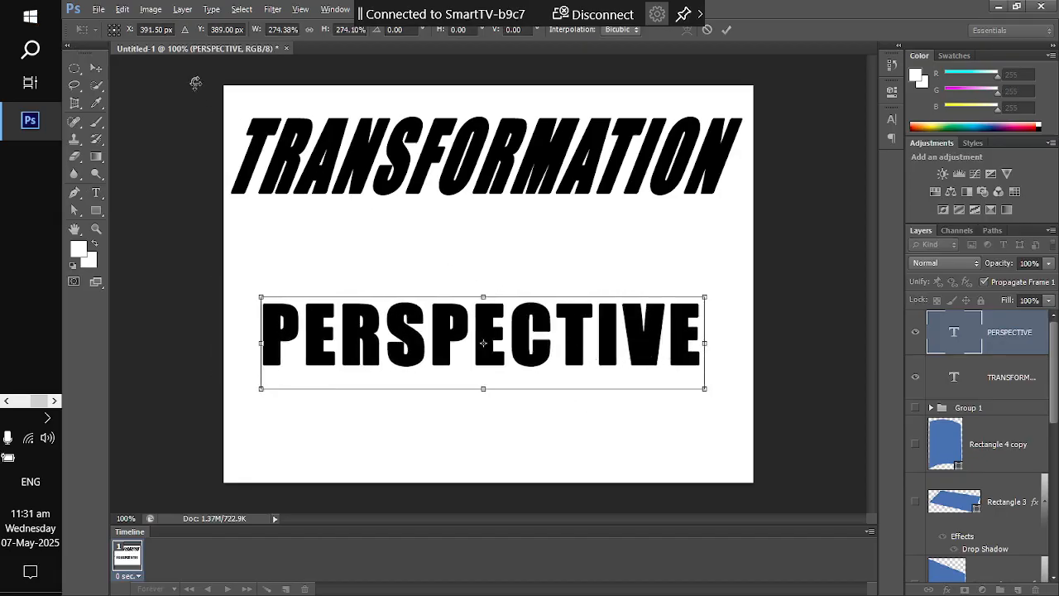
left_click(105, 67)
left_click(497, 240)
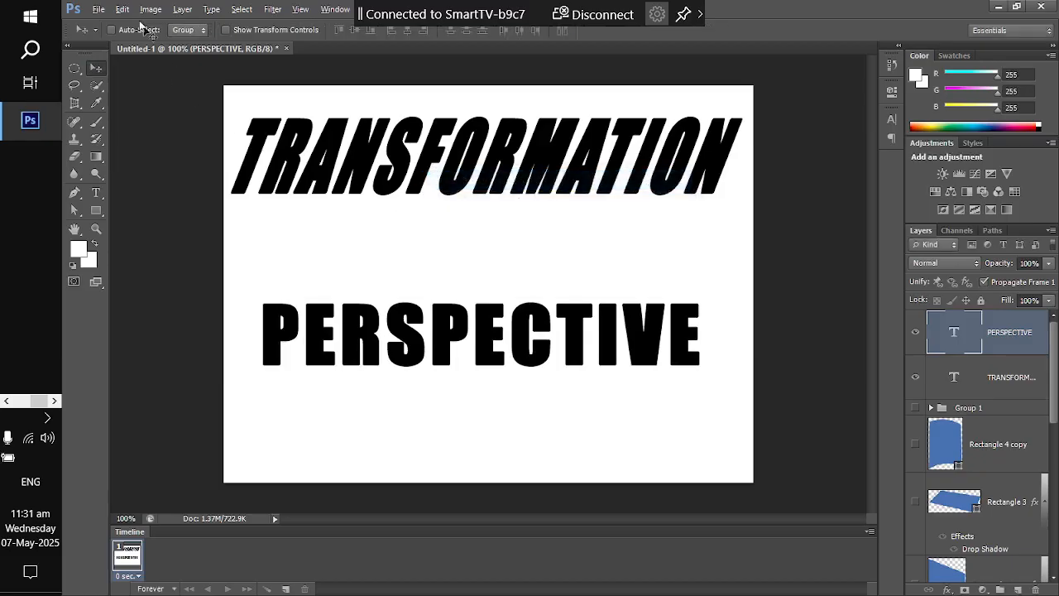
Check the transform options available for the PERSPECTIVE text layer, then convert the layer to a smart object
left_click(116, 11)
mouse_move(209, 348)
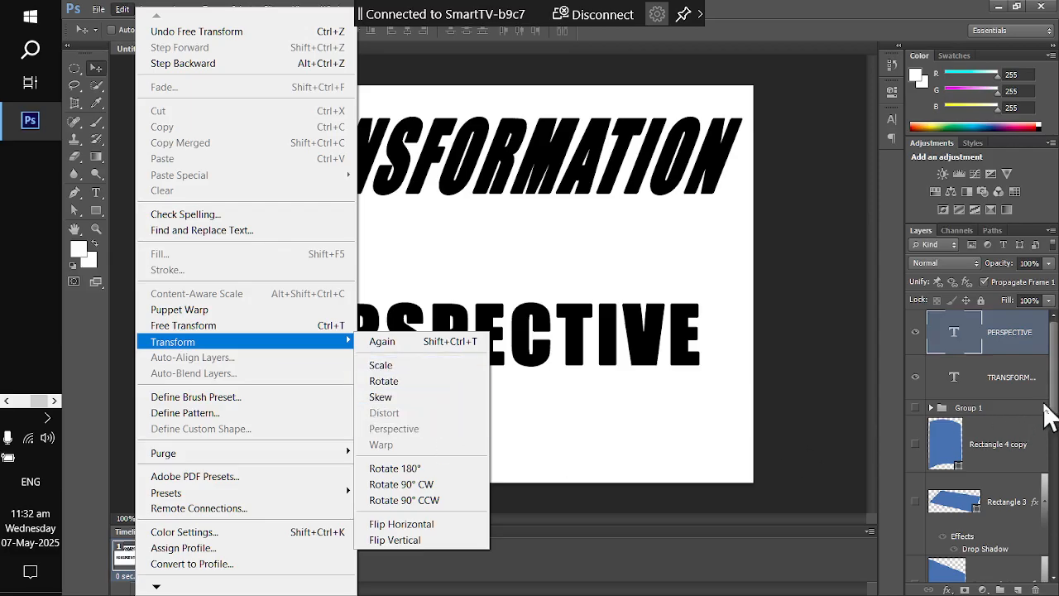
left_click(1011, 326)
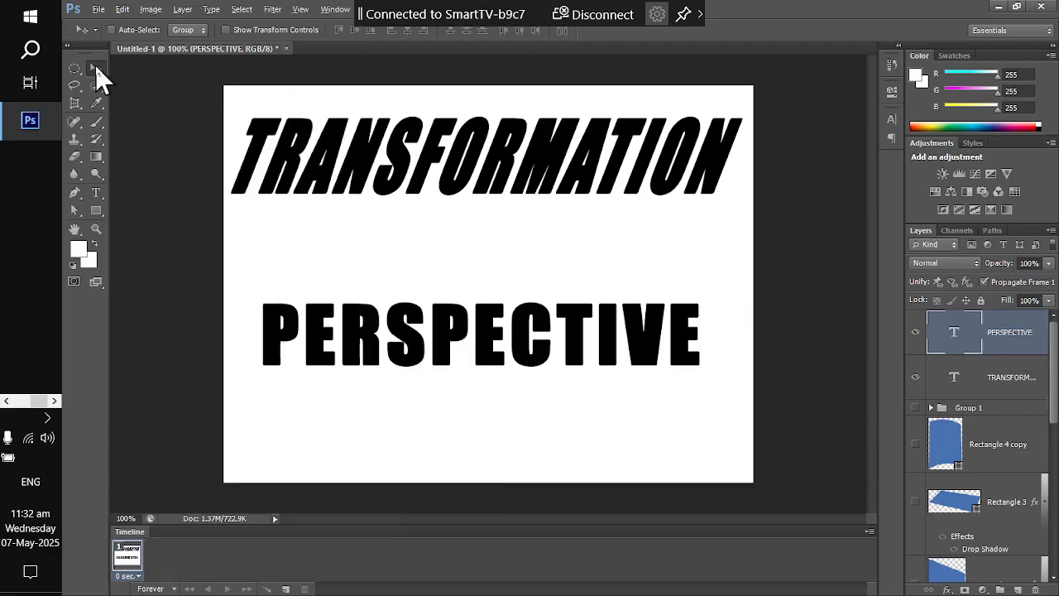
right_click(1024, 332)
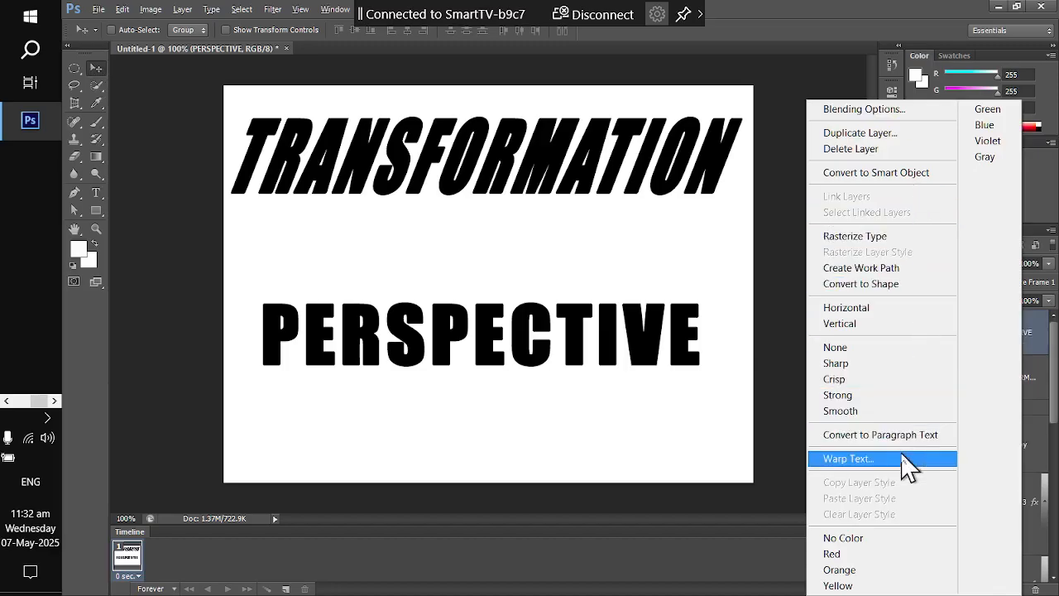
left_click(897, 173)
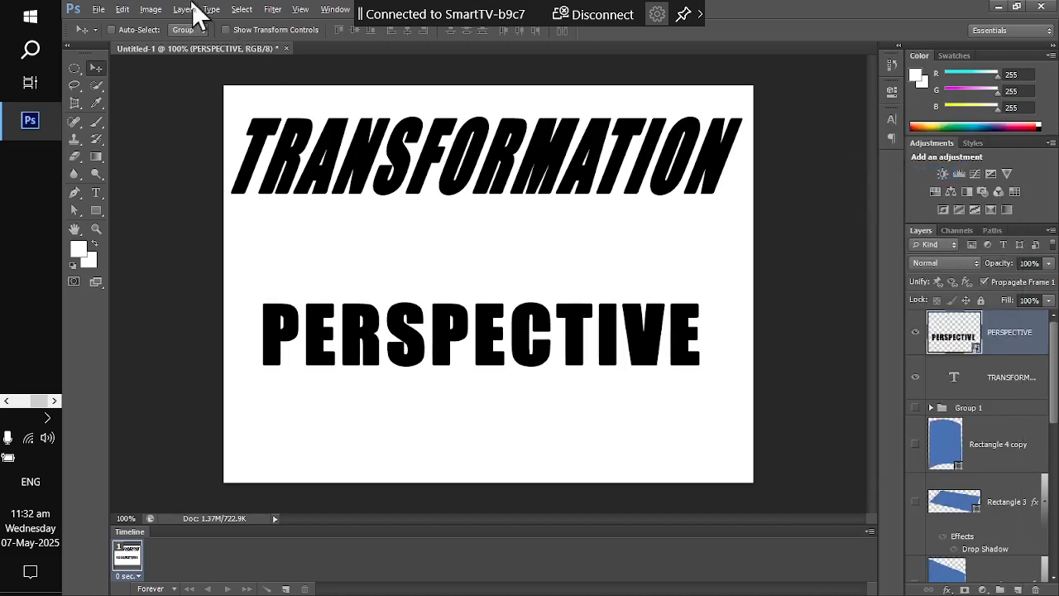
Apply a Perspective transform to the PERSPECTIVE smart object, narrowing its upper edge symmetrically, and commit it
left_click(120, 9)
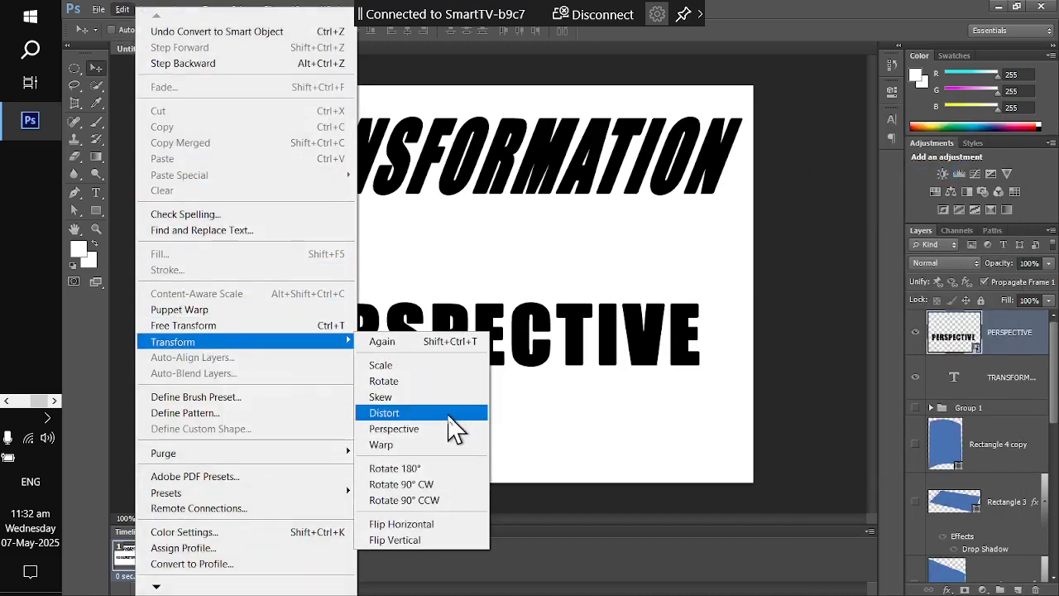
left_click(447, 429)
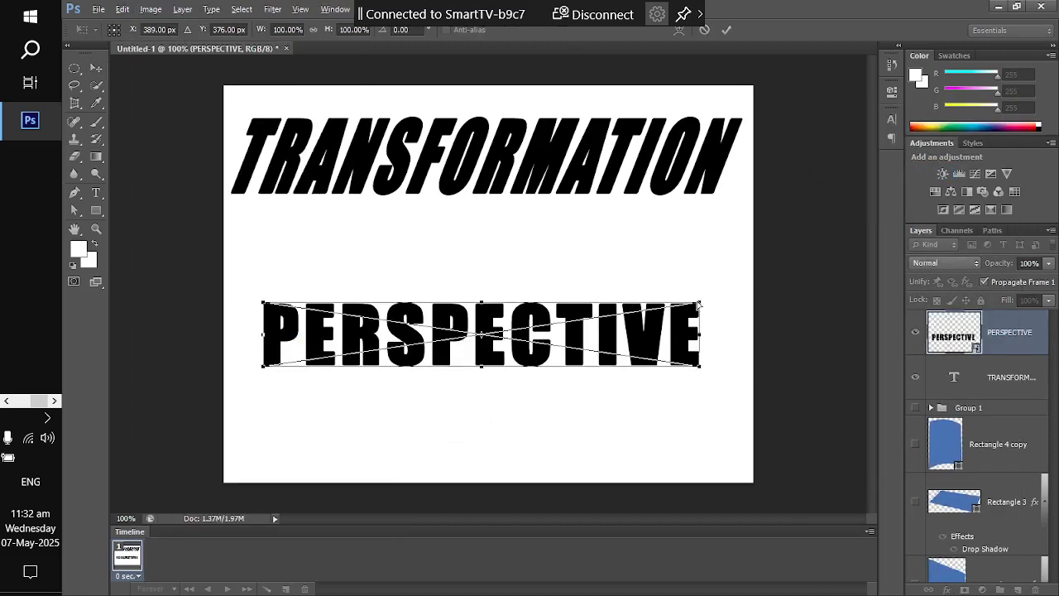
left_click_drag(699, 305, 626, 303)
left_click(96, 68)
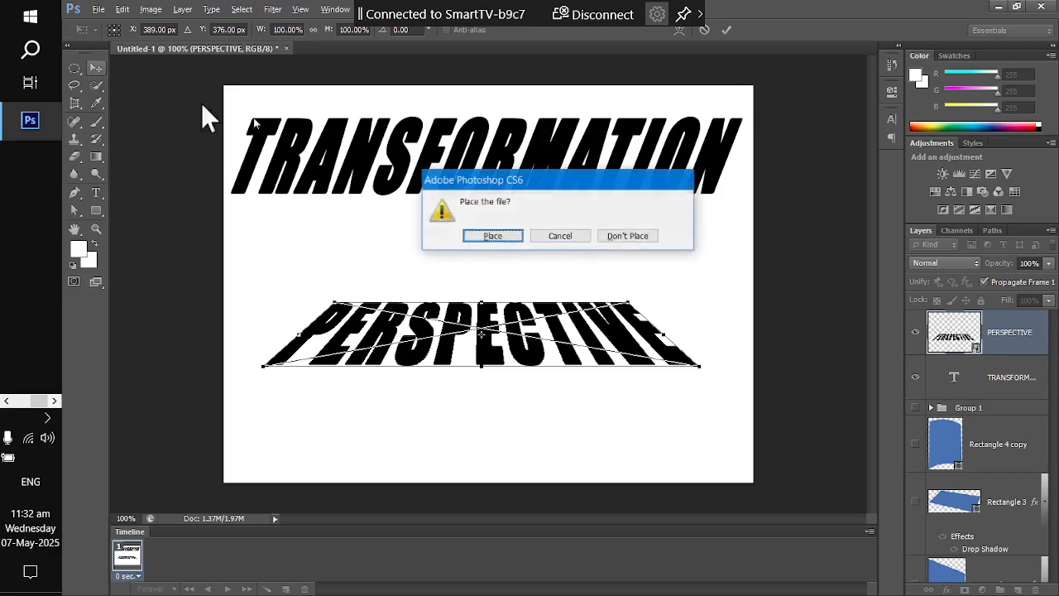
left_click(486, 236)
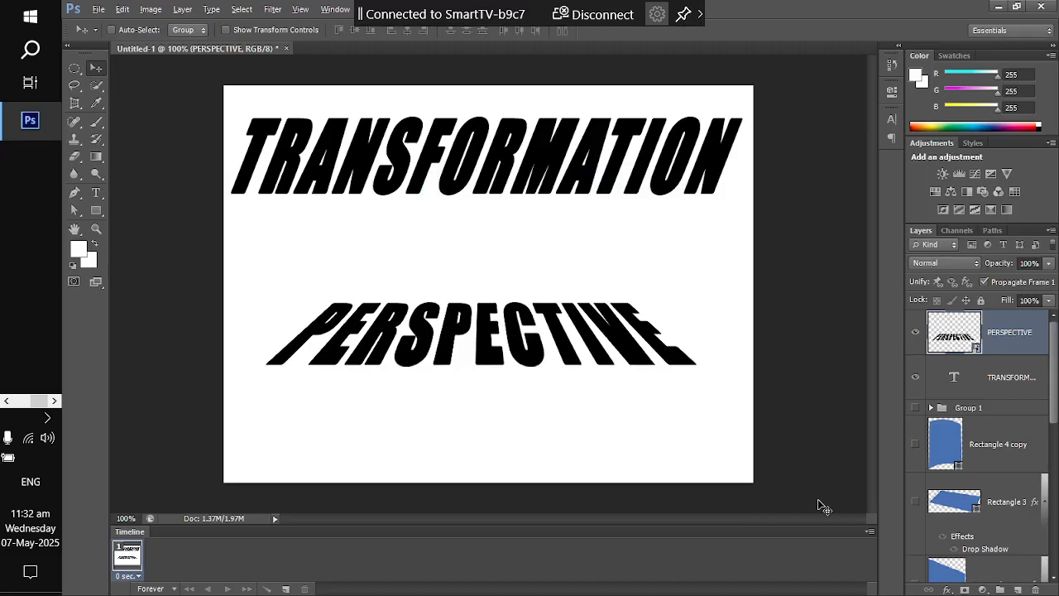
Undo the perspective transform and the smart object conversion, and convert the PERSPECTIVE text layer to a smart object again
key("ctrl+z")
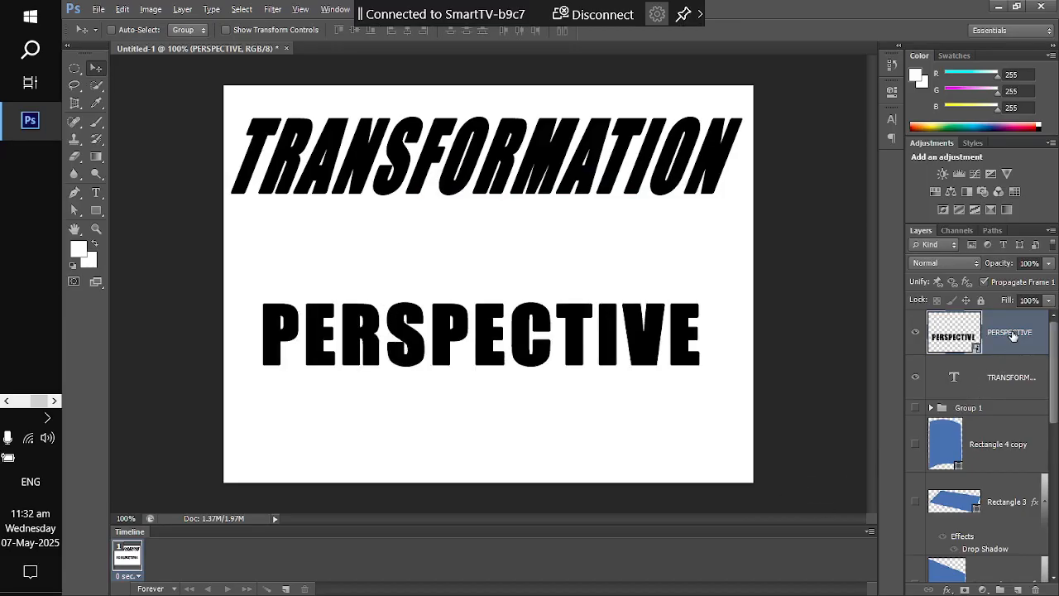
key("ctrl+alt+z")
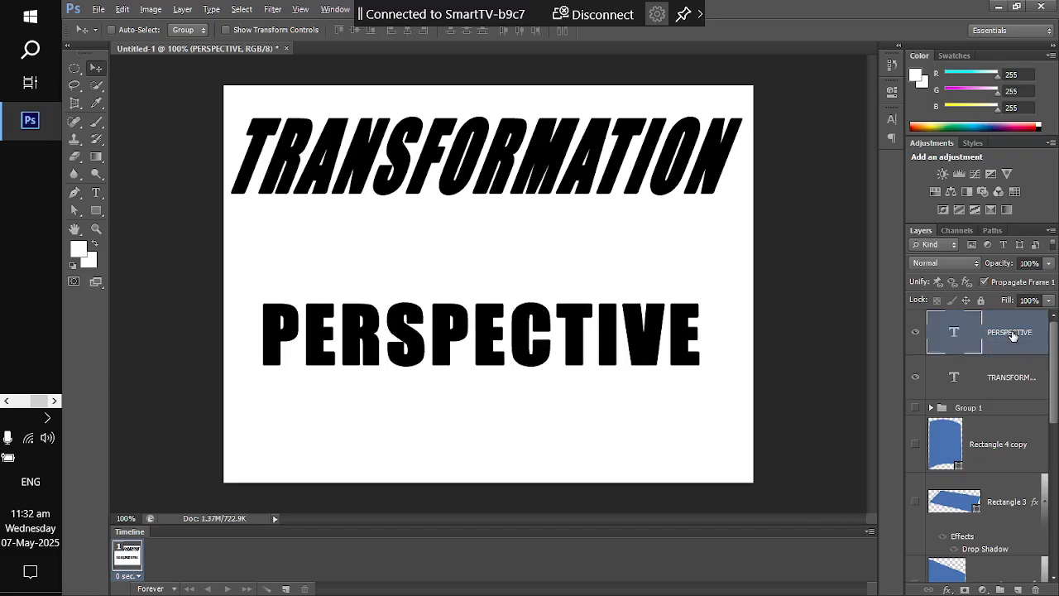
right_click(1013, 335)
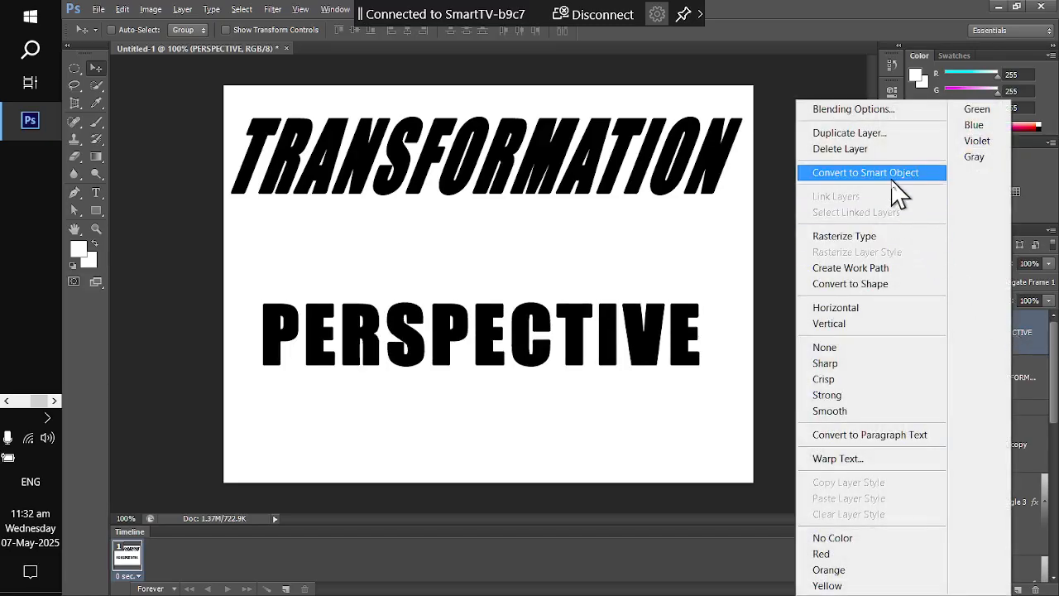
left_click(893, 174)
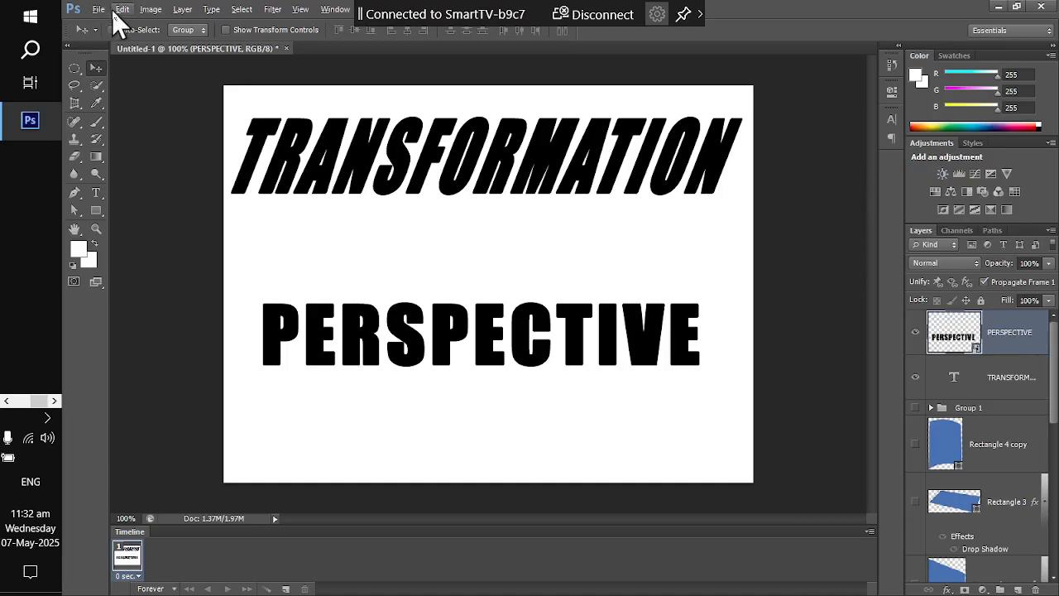
Warp the PERSPECTIVE smart object with the Flag preset at 50% bend and commit the warp
left_click(120, 9)
mouse_move(263, 346)
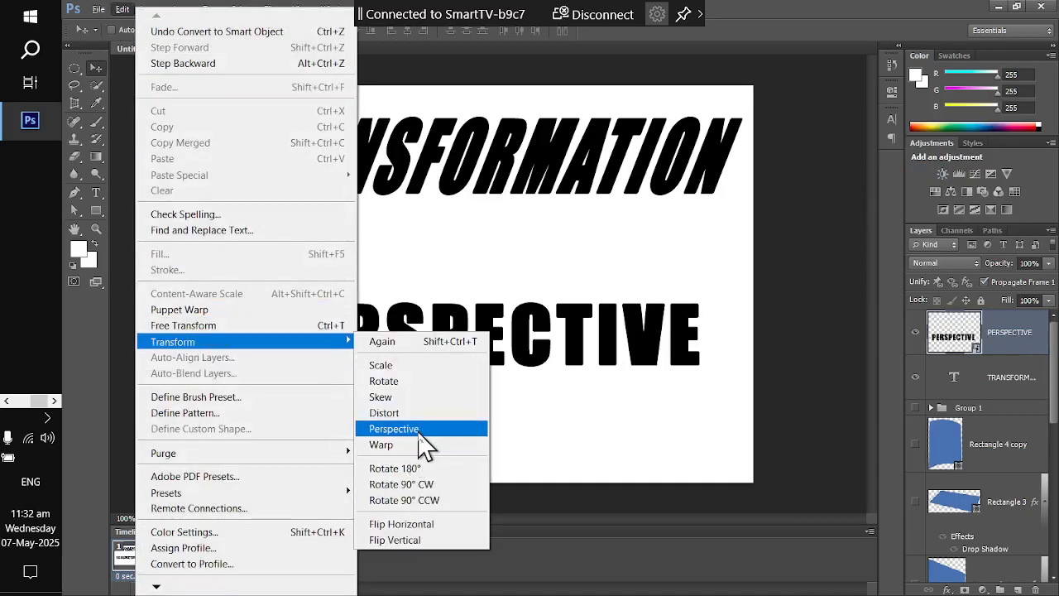
left_click(419, 445)
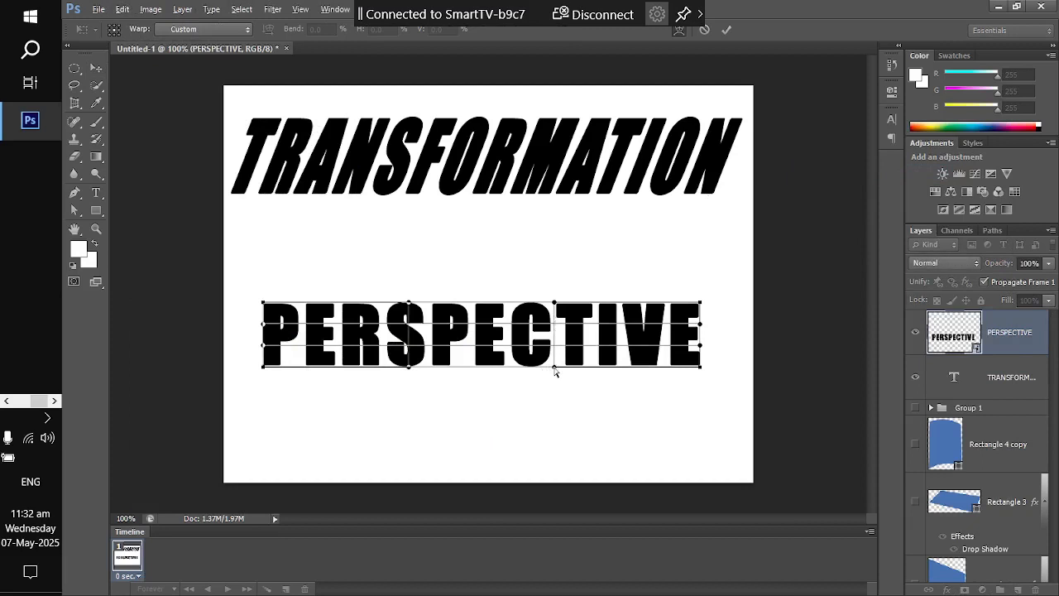
left_click(189, 30)
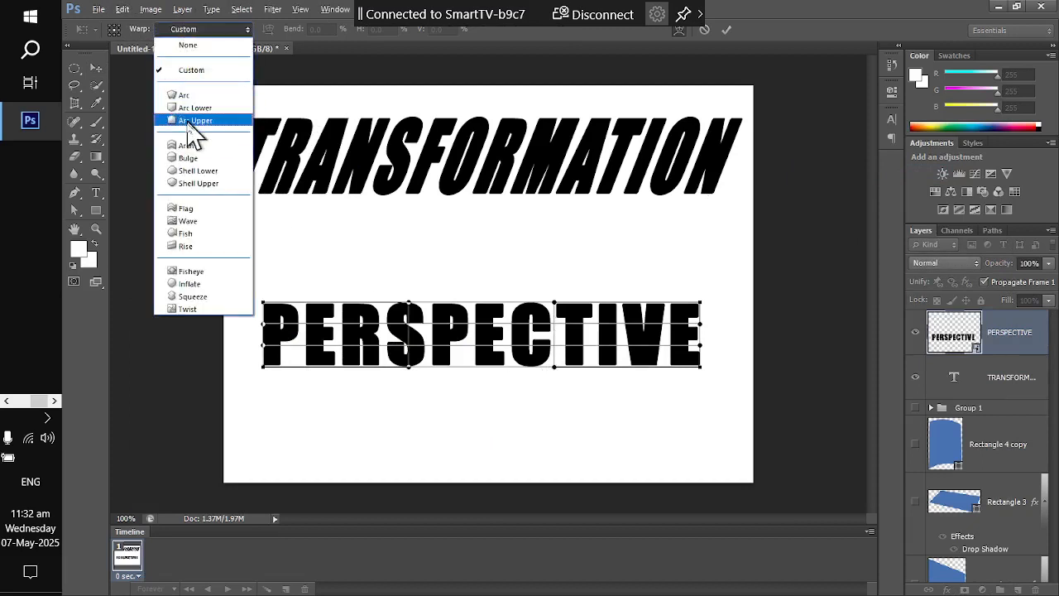
left_click(210, 212)
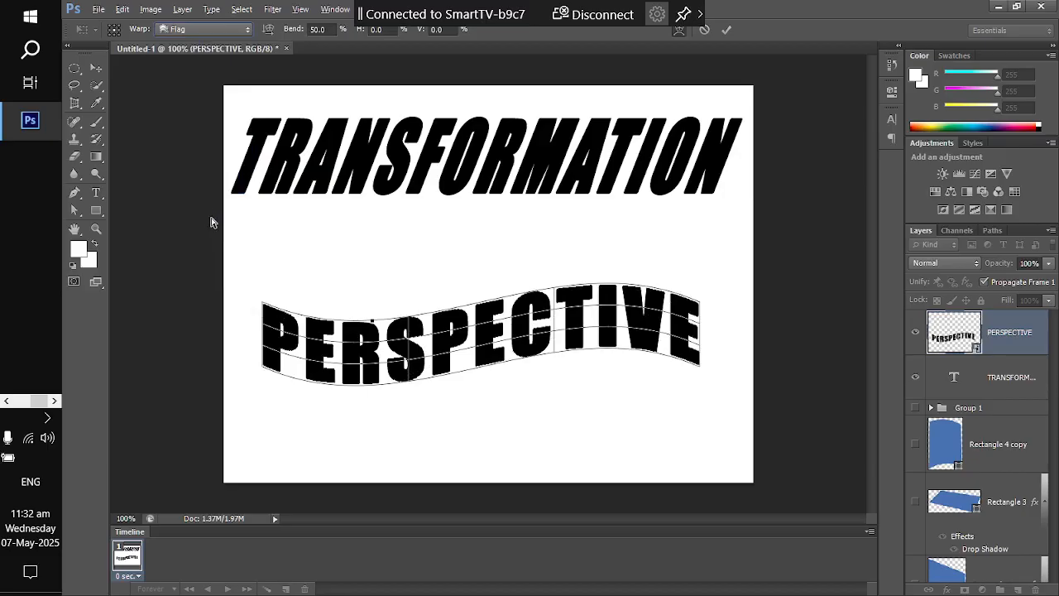
left_click(97, 69)
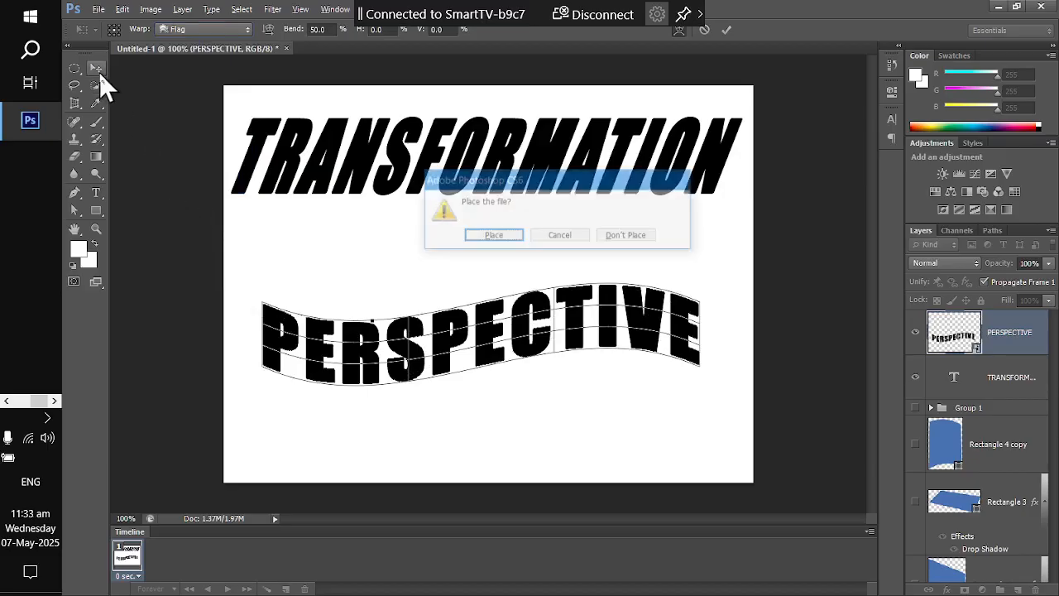
left_click(493, 236)
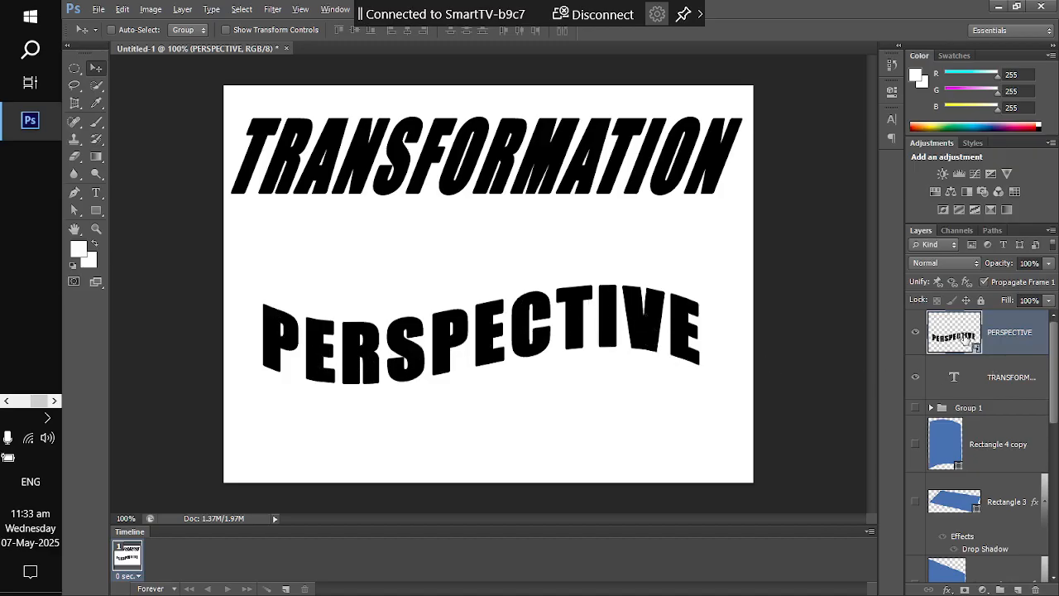
Replace the text inside the PERSPECTIVE smart object's contents with "WARP TEXT" and close the contents file with the changes saved
double_click(959, 335)
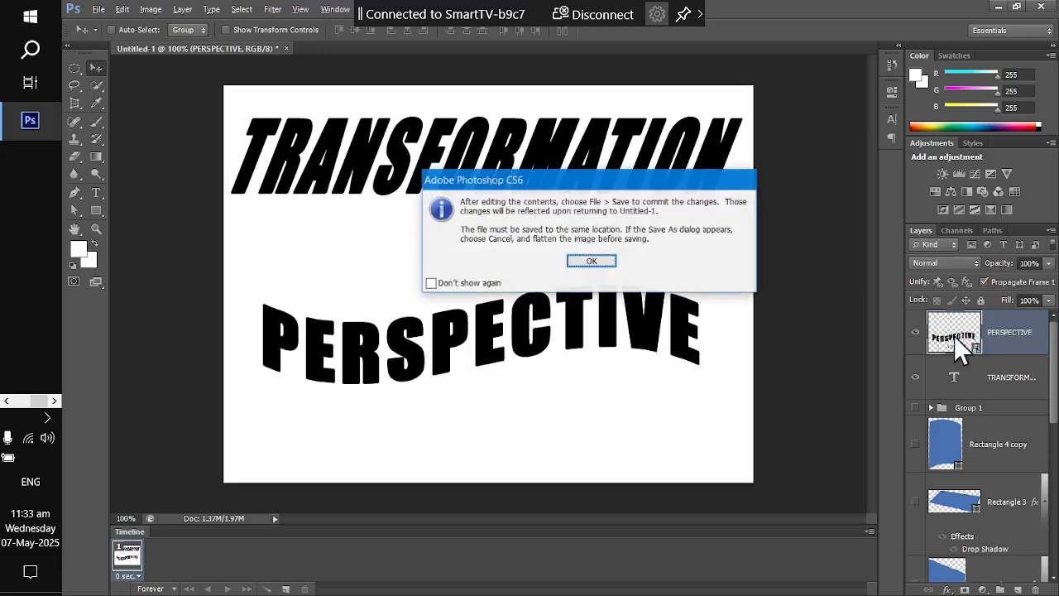
left_click(591, 261)
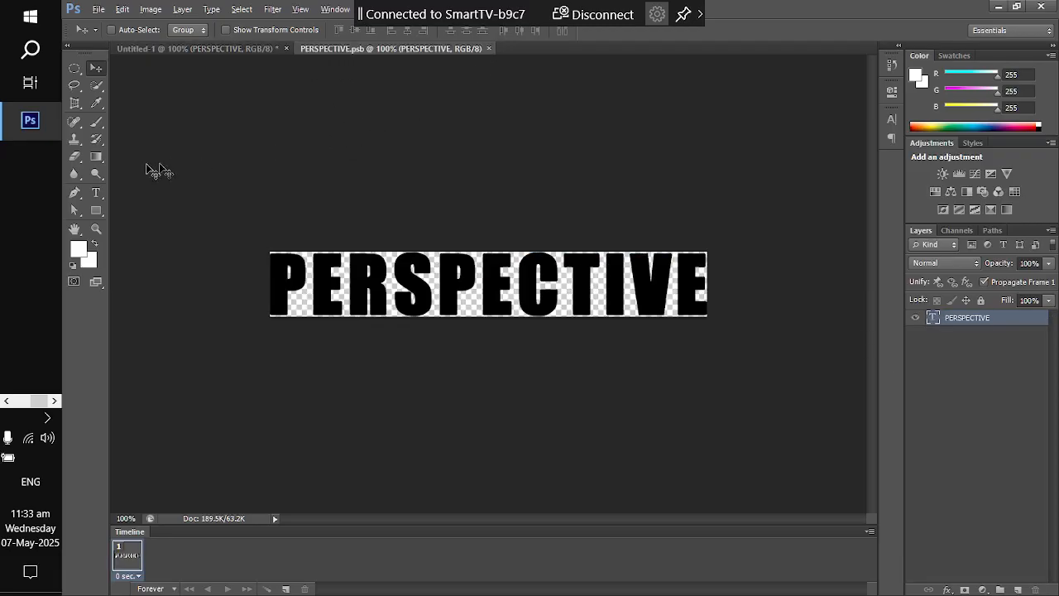
left_click(96, 191)
left_click(334, 283)
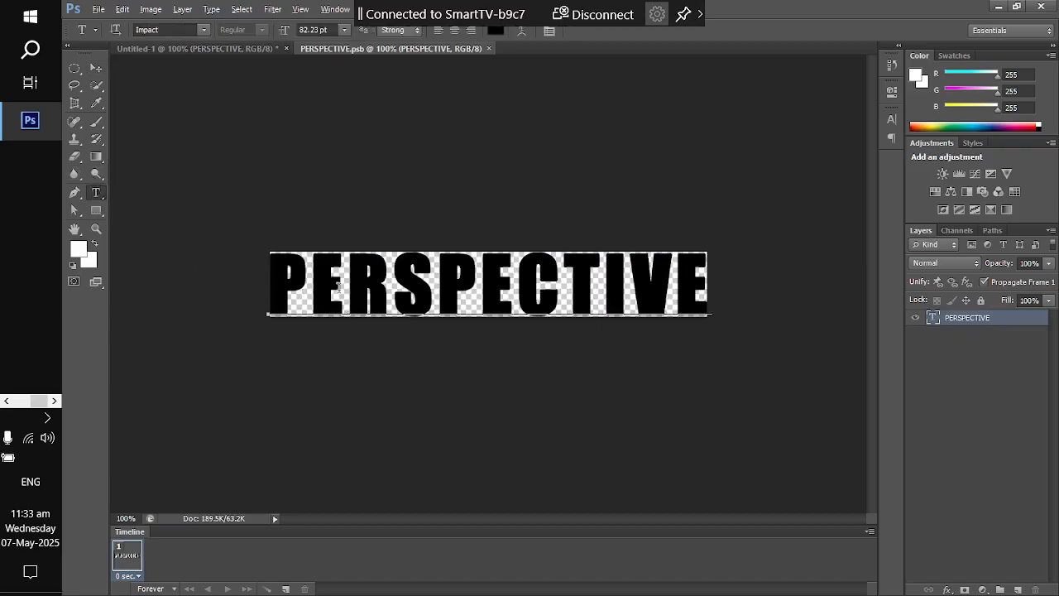
key("ctrl")
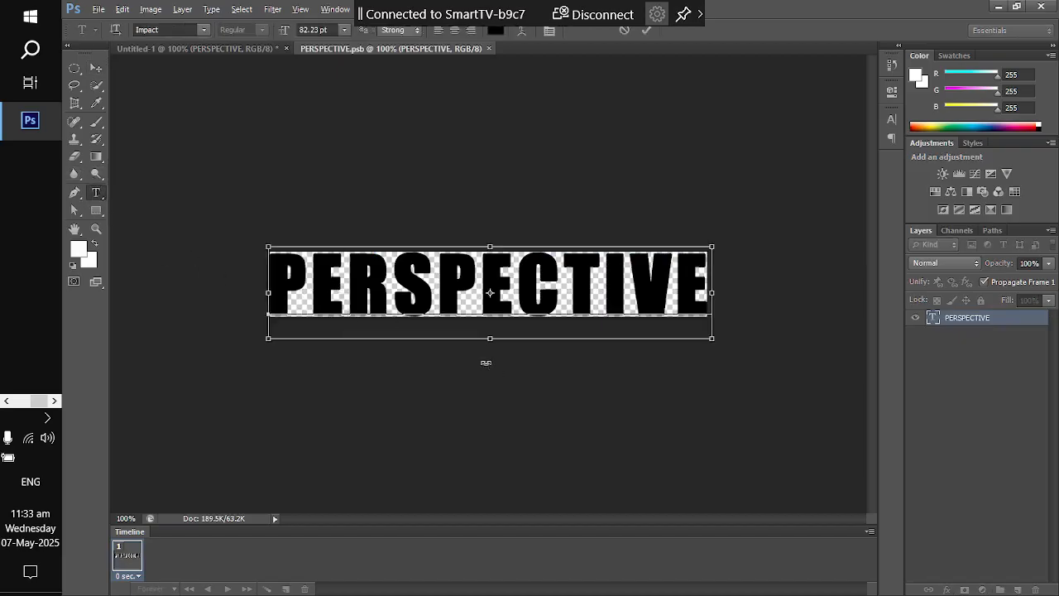
key("ctrl+a")
type("W")
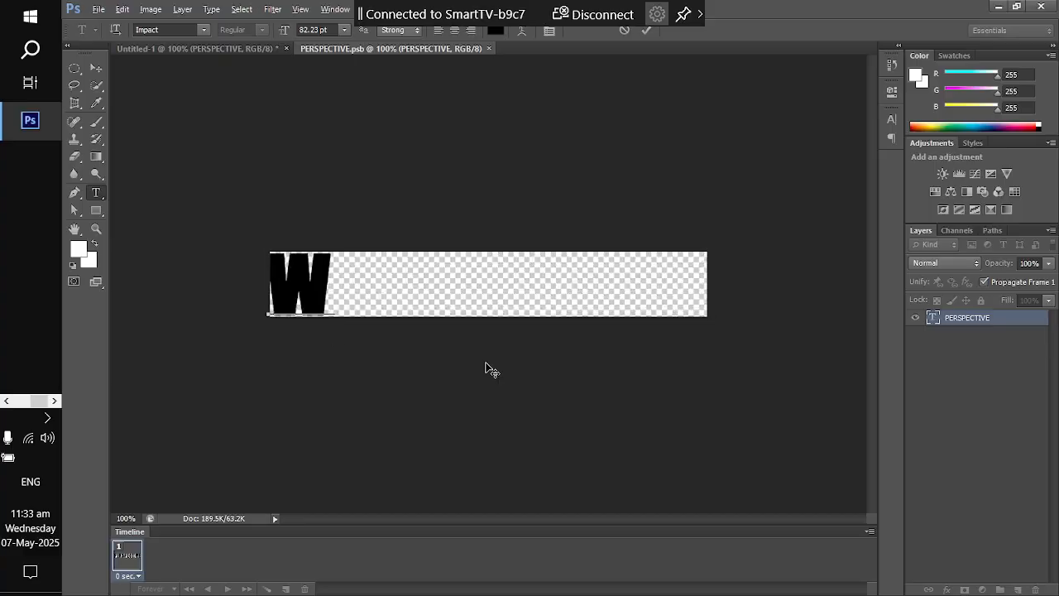
type("ARP TEXT")
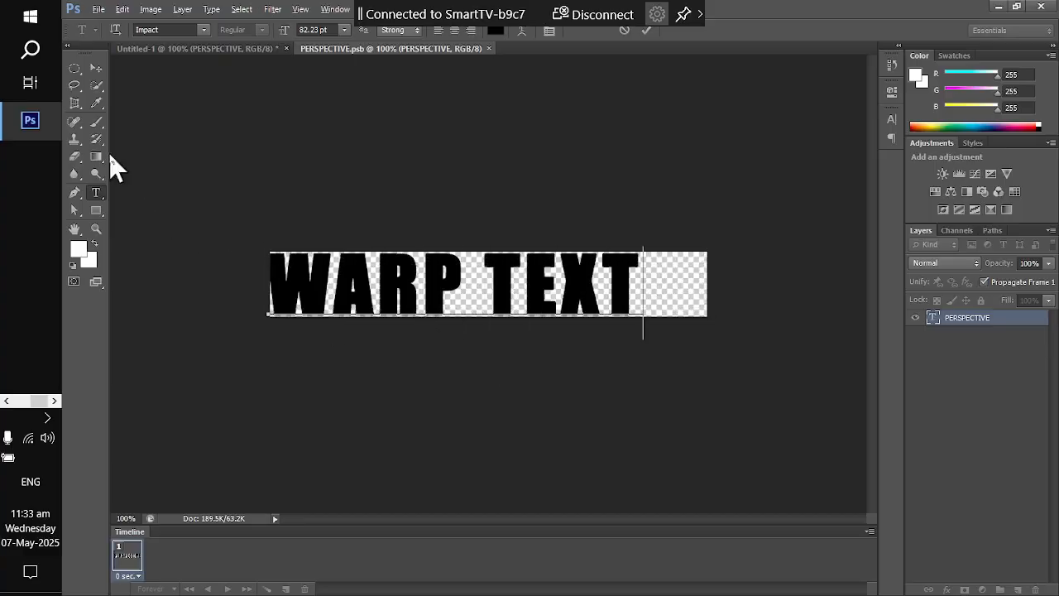
left_click(93, 69)
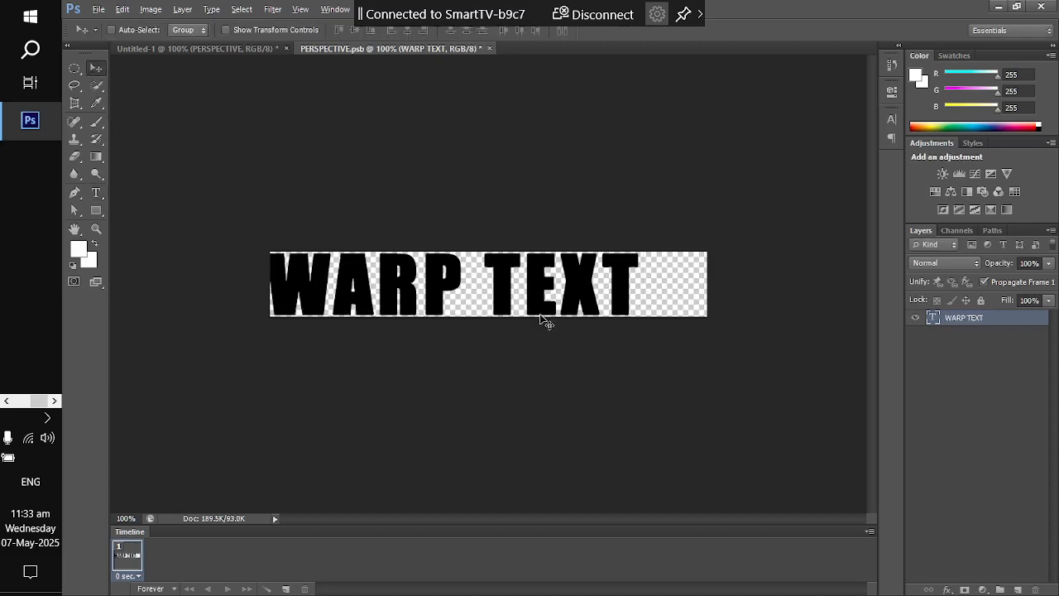
left_click(483, 49)
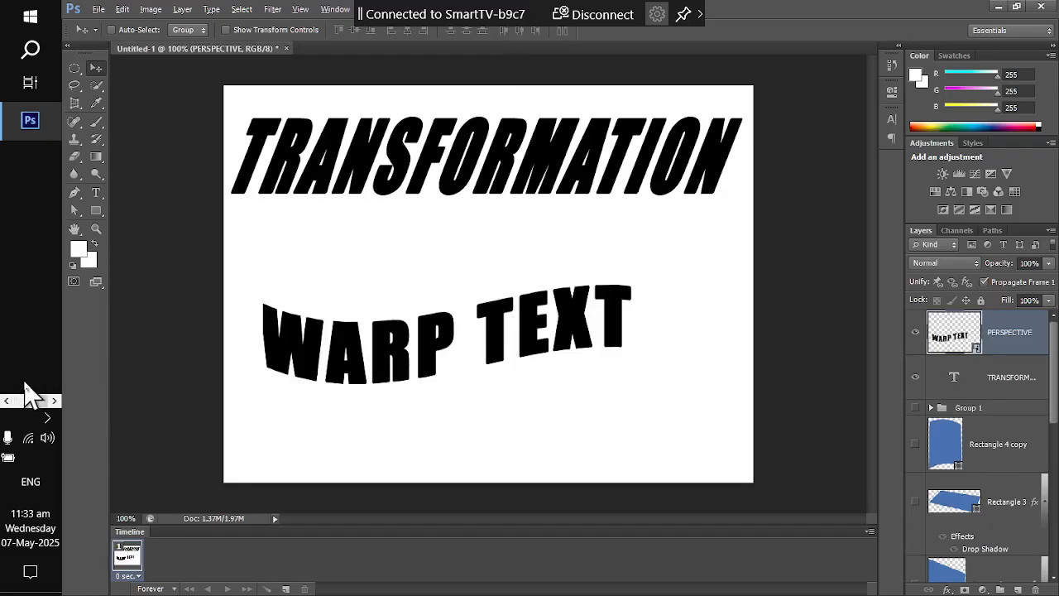
key("alt+Tab")
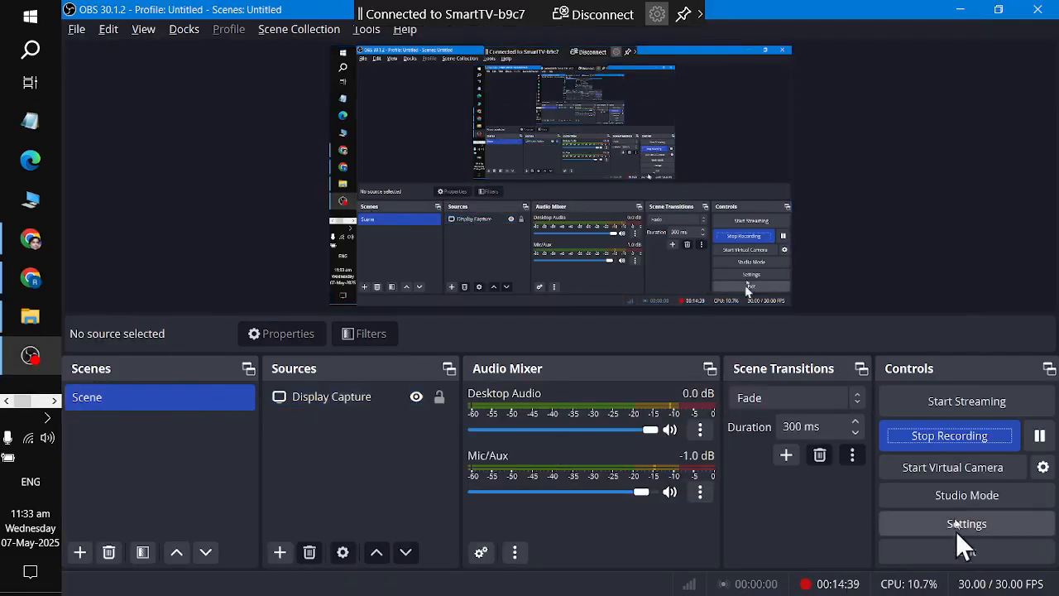